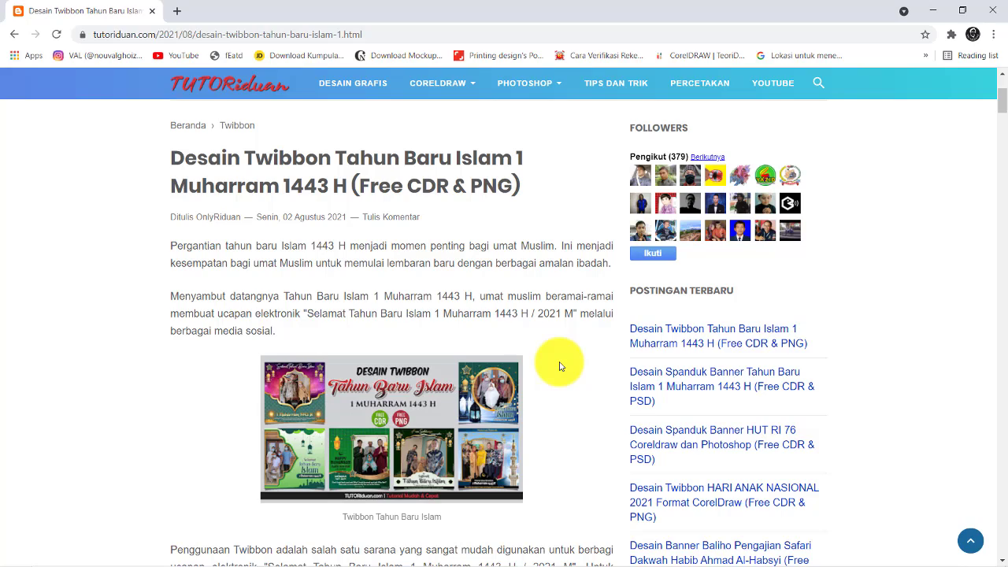
Step: Open the online photo page for the "Twibbon Tahun Baru Islam 1443 H - 01" design from the article
{"action": "scroll", "coordinate": [560, 366], "scroll_direction": "down", "scroll_amount": 8}
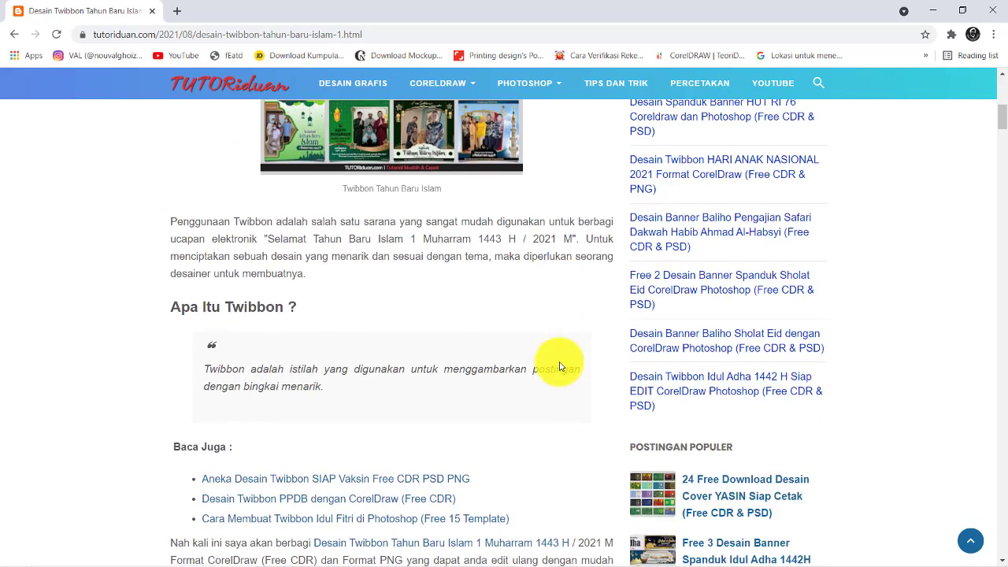
{"action": "scroll", "coordinate": [560, 366], "scroll_direction": "down", "scroll_amount": 3}
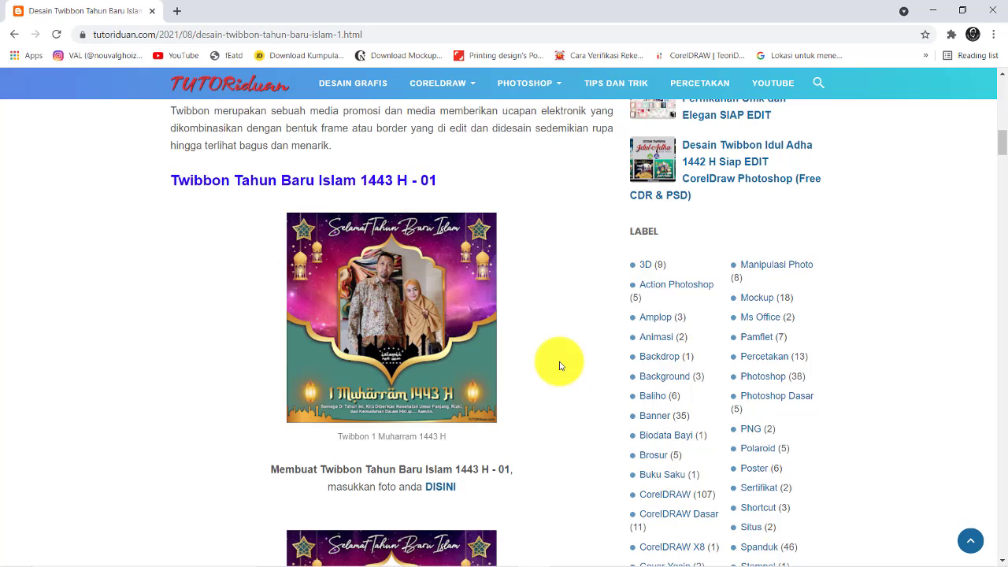
{"action": "left_click", "coordinate": [439, 488]}
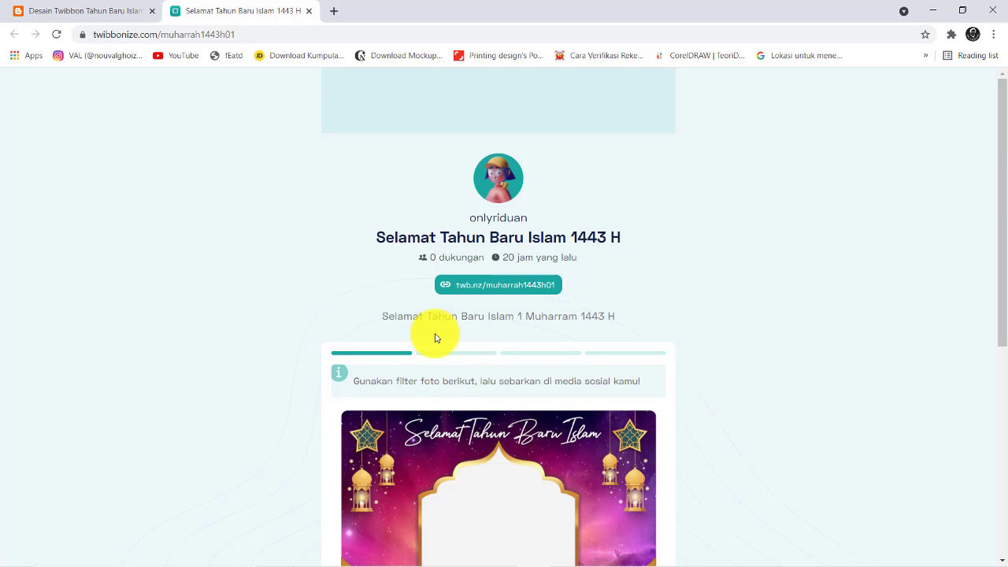
Step: Load the couple's photo f5e85bee-89ca-44ac-95d4-092c68a65f0b from the Downloads folder into the twibbon frame
{"action": "scroll", "coordinate": [434, 338], "scroll_direction": "down", "scroll_amount": 4}
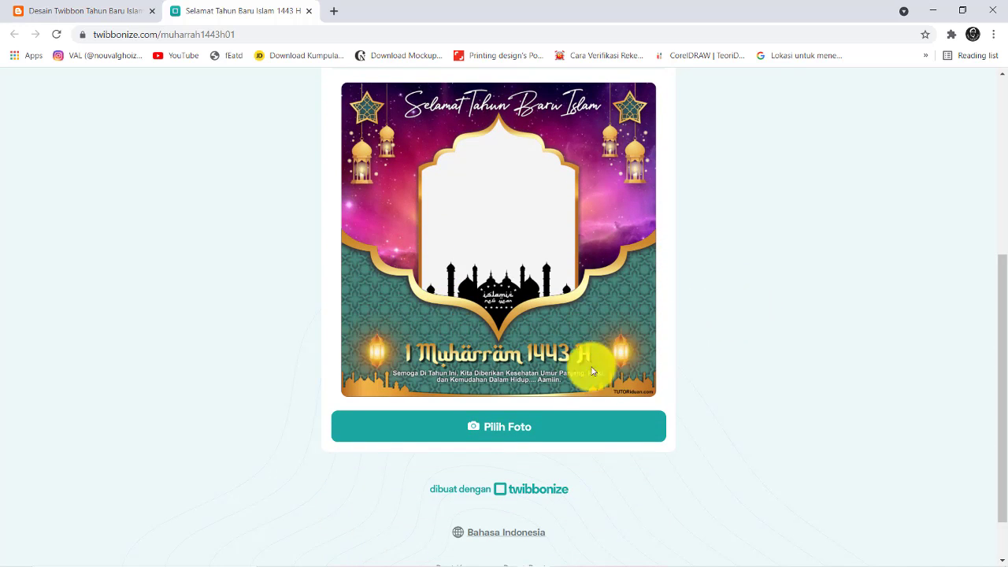
{"action": "left_click", "coordinate": [500, 429]}
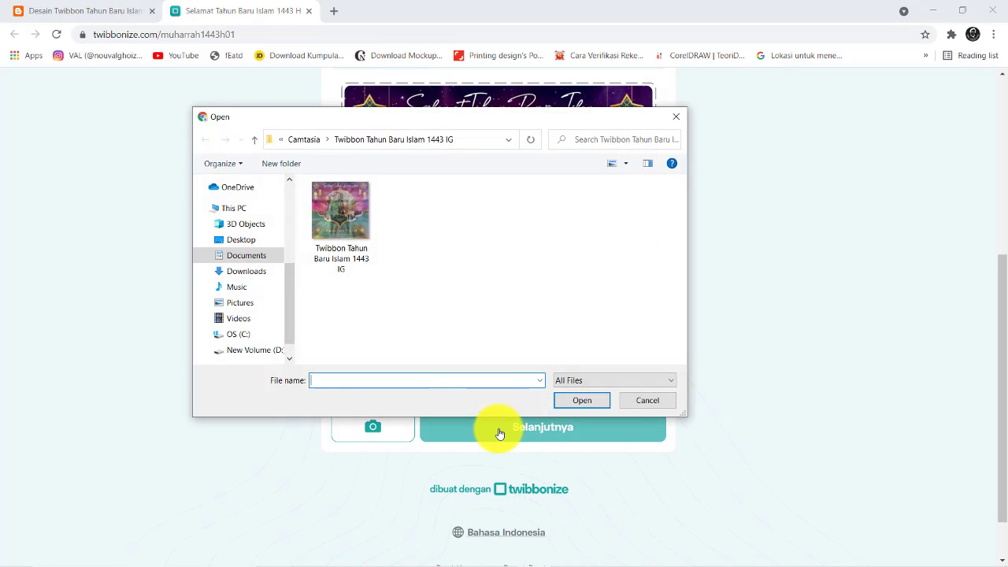
{"action": "left_click", "coordinate": [250, 275]}
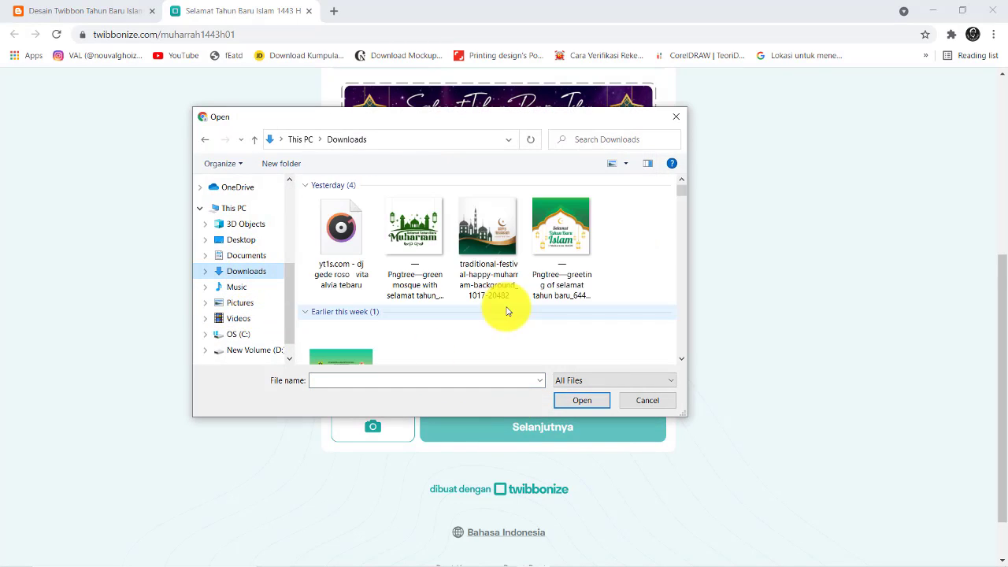
{"action": "scroll", "coordinate": [562, 310], "scroll_direction": "down", "scroll_amount": 5}
{"action": "scroll", "coordinate": [578, 311], "scroll_direction": "down", "scroll_amount": 8}
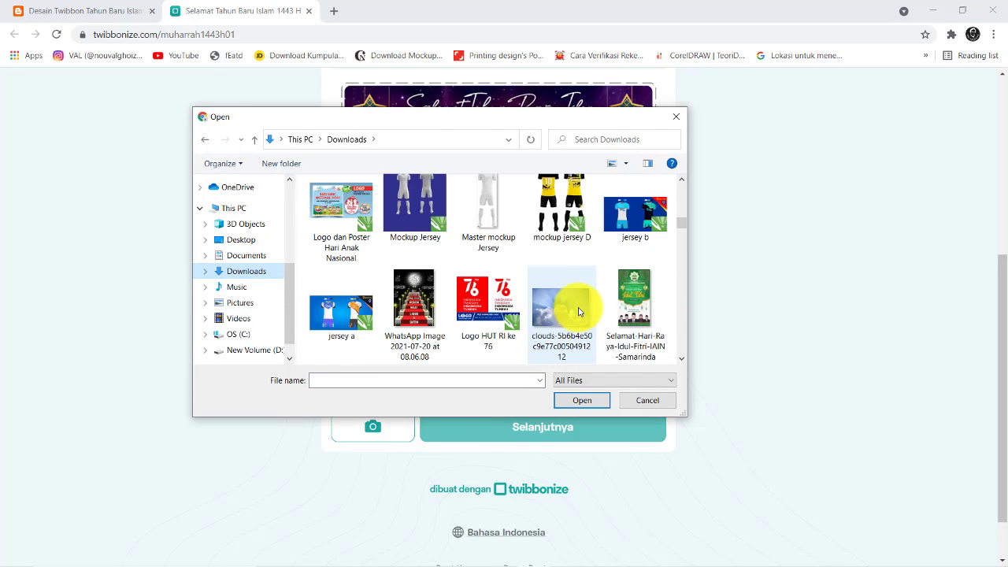
{"action": "left_click", "coordinate": [639, 203]}
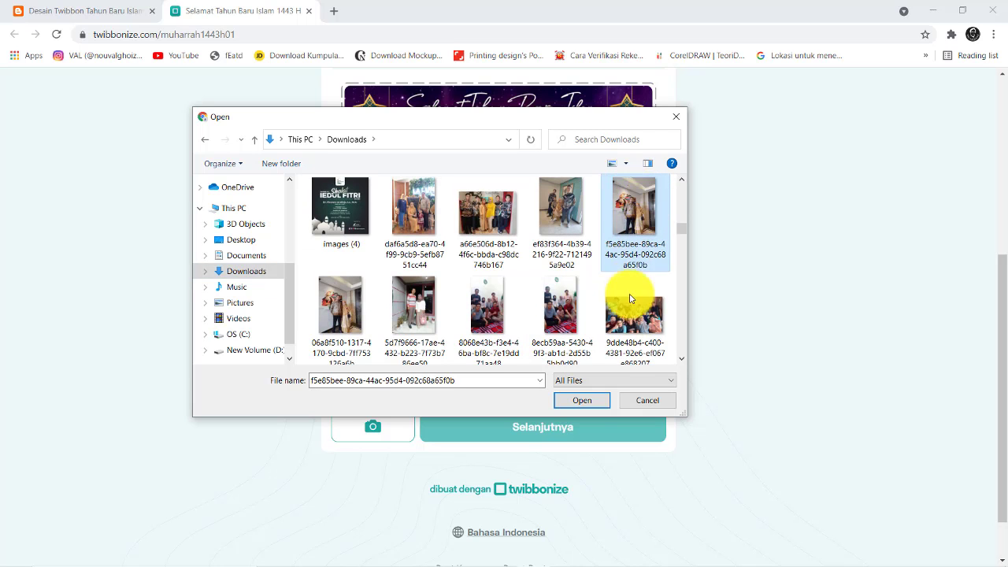
{"action": "left_click", "coordinate": [590, 398]}
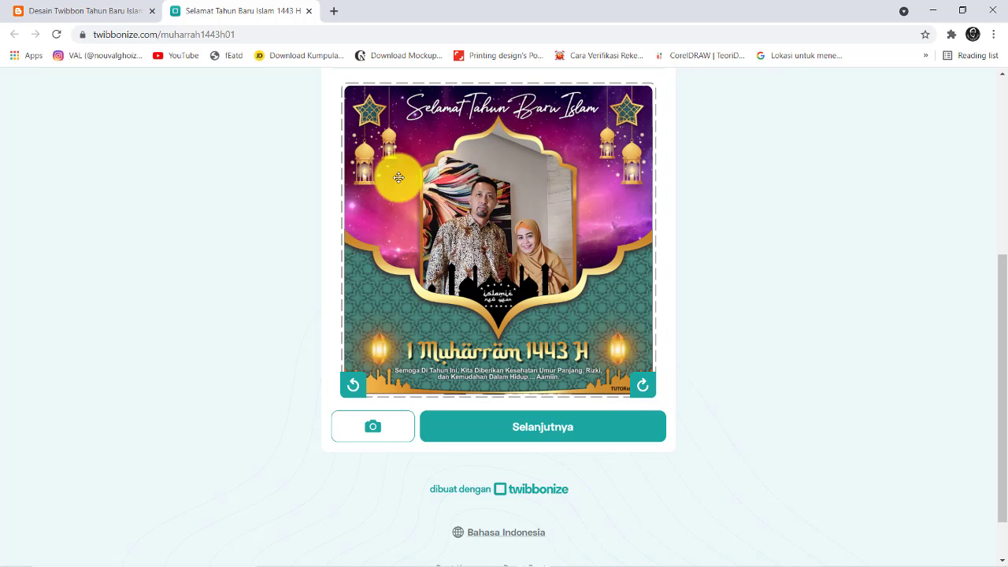
Step: Shift the photo upward so both people fit inside the frame's opening, and proceed to the finished twibbon
{"action": "left_click_drag", "start_coordinate": [515, 235], "coordinate": [517, 206]}
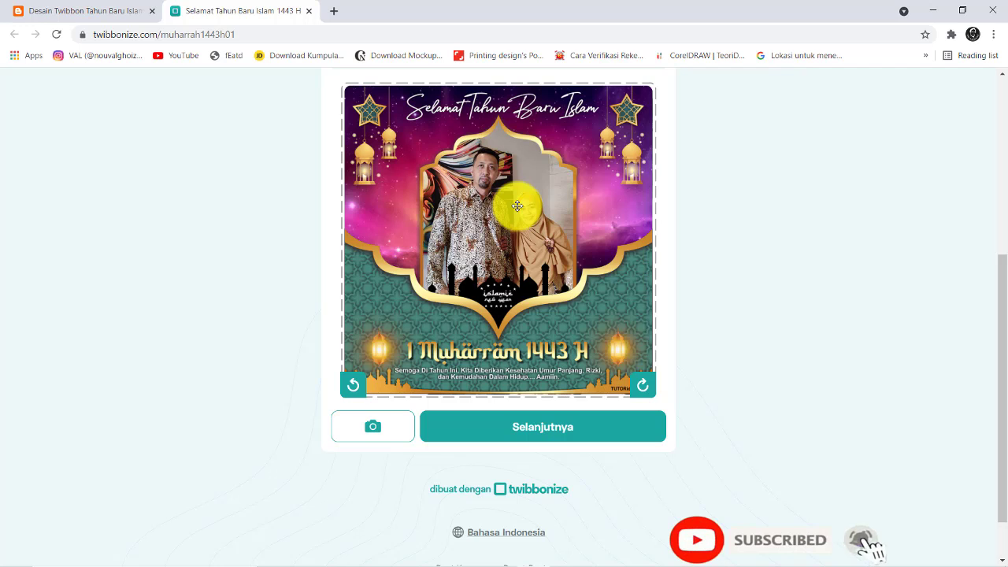
{"action": "left_click_drag", "start_coordinate": [517, 206], "coordinate": [525, 201]}
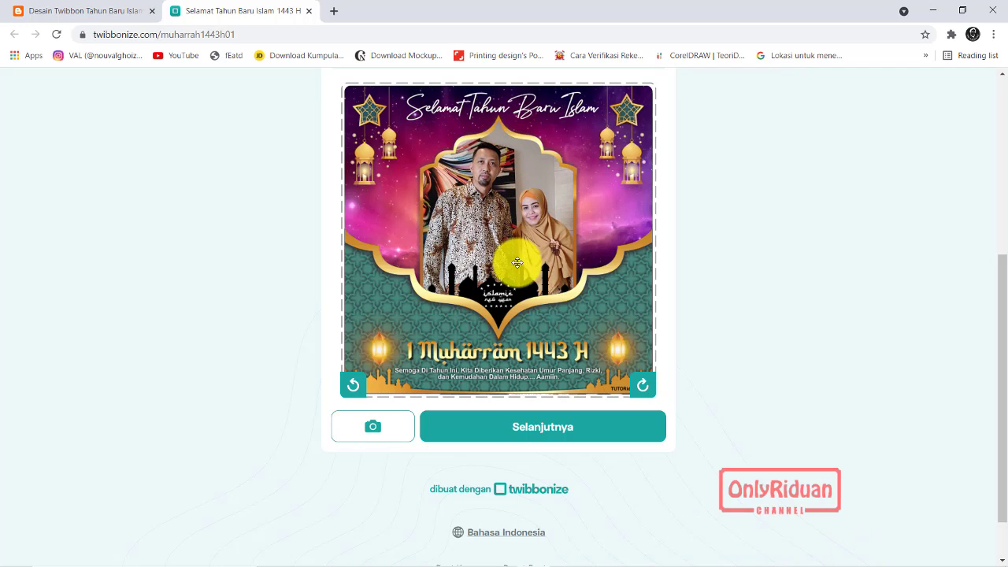
{"action": "left_click", "coordinate": [525, 423]}
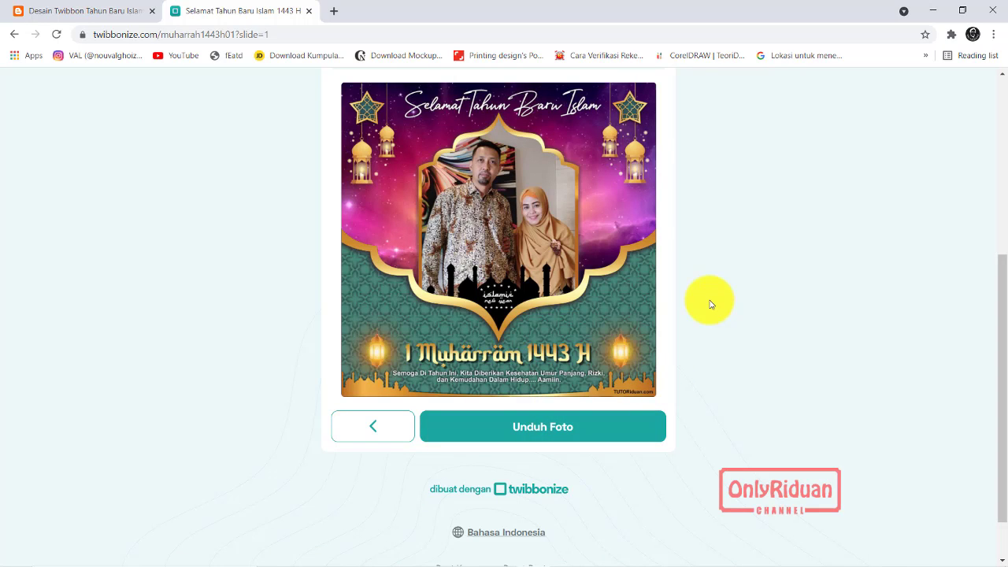
Step: Download the finished twibbon photo, open the saved JPG to check it, and close the viewer
{"action": "left_click", "coordinate": [528, 429]}
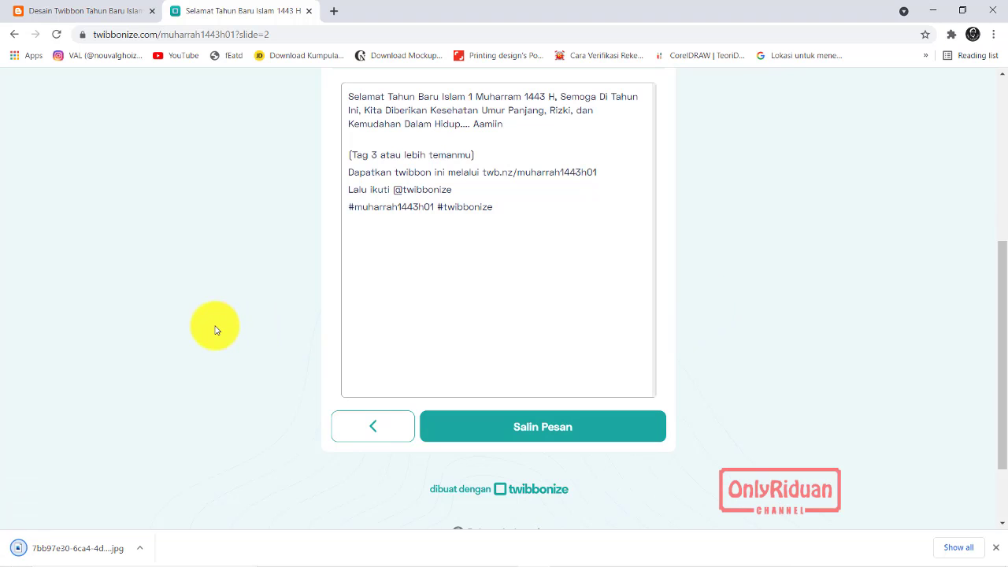
{"action": "left_click", "coordinate": [99, 551]}
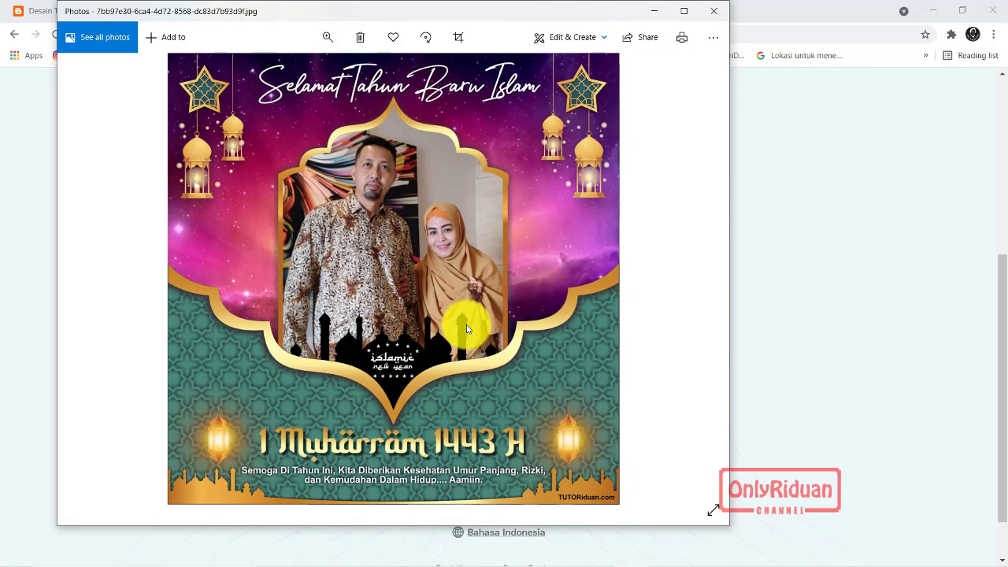
{"action": "left_click", "coordinate": [714, 10]}
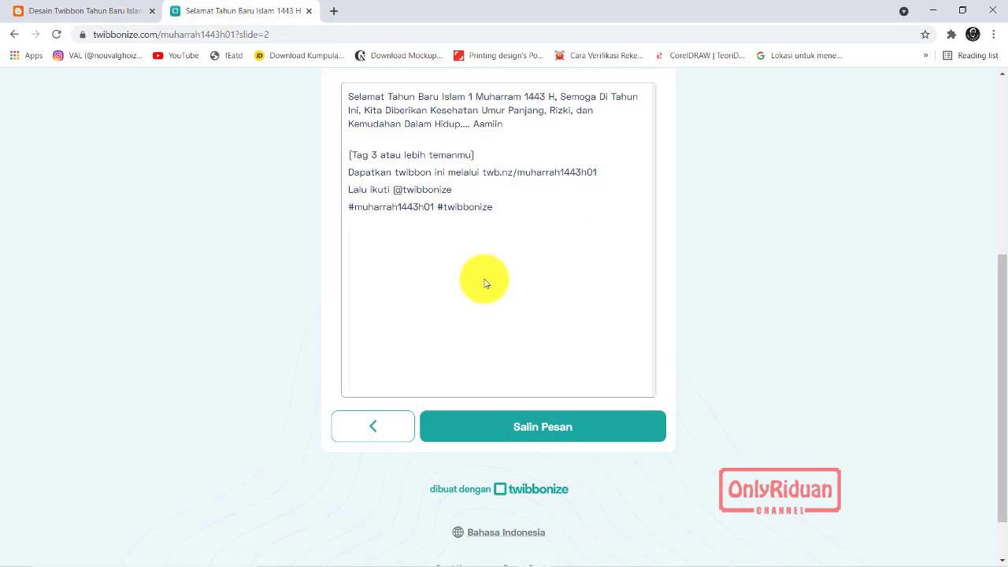
Step: Return to the tutoriduan.com article and examine design 01's blank frame, file format, download details and fonts used
{"action": "left_click", "coordinate": [85, 11]}
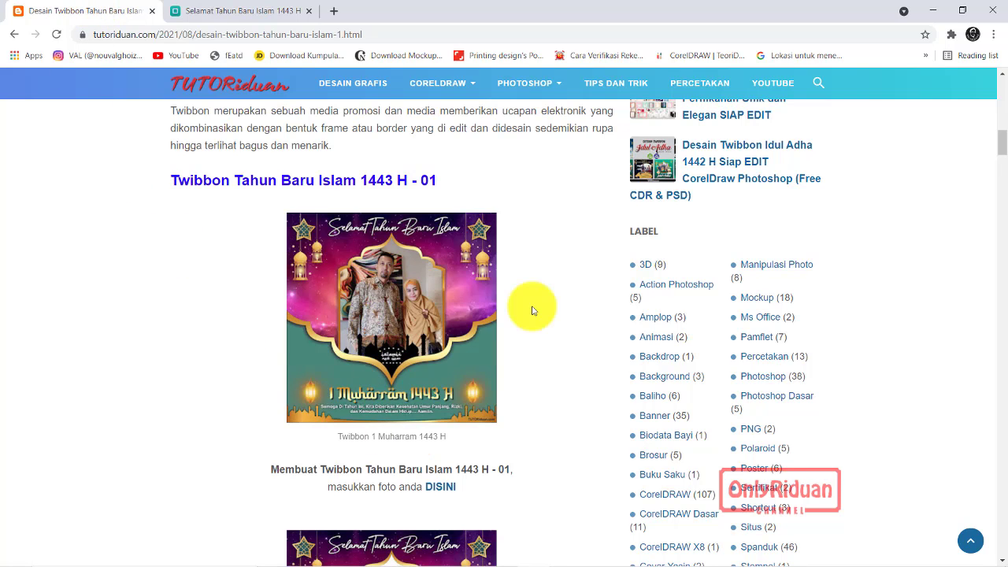
{"action": "scroll", "coordinate": [533, 310], "scroll_direction": "down", "scroll_amount": 5}
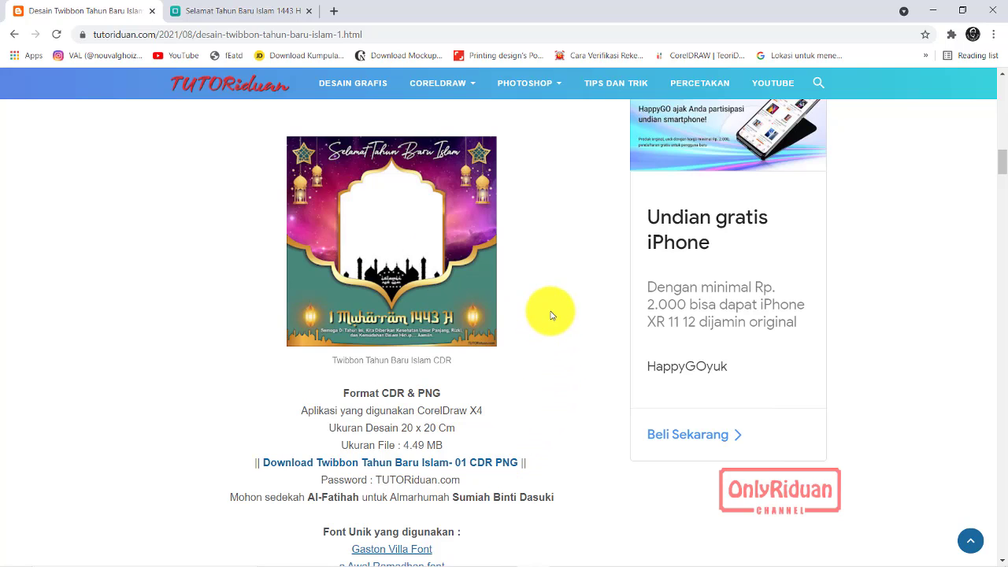
{"action": "scroll", "coordinate": [551, 315], "scroll_direction": "down", "scroll_amount": 2}
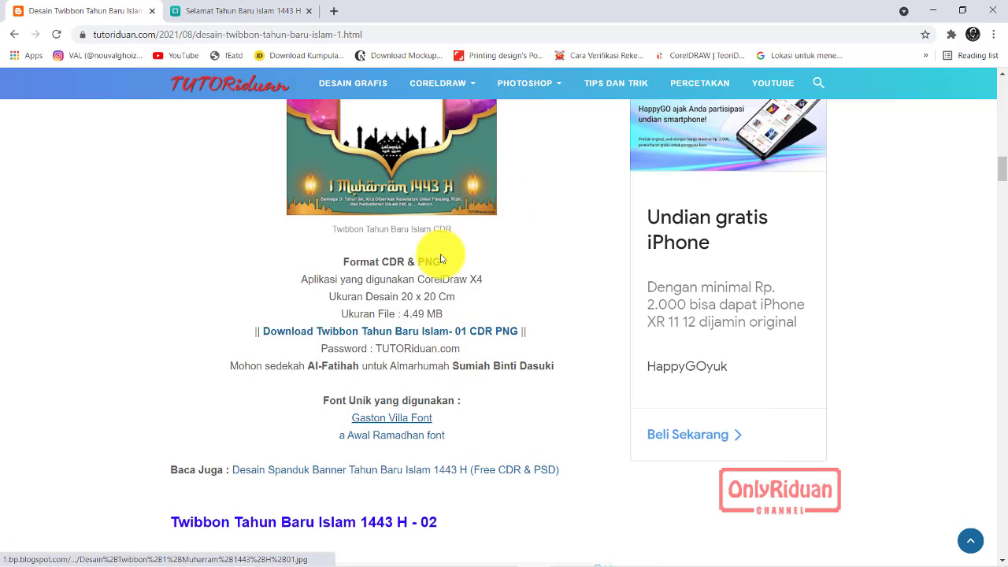
{"action": "scroll", "coordinate": [429, 260], "scroll_direction": "up", "scroll_amount": 2}
{"action": "scroll", "coordinate": [463, 296], "scroll_direction": "down", "scroll_amount": 3}
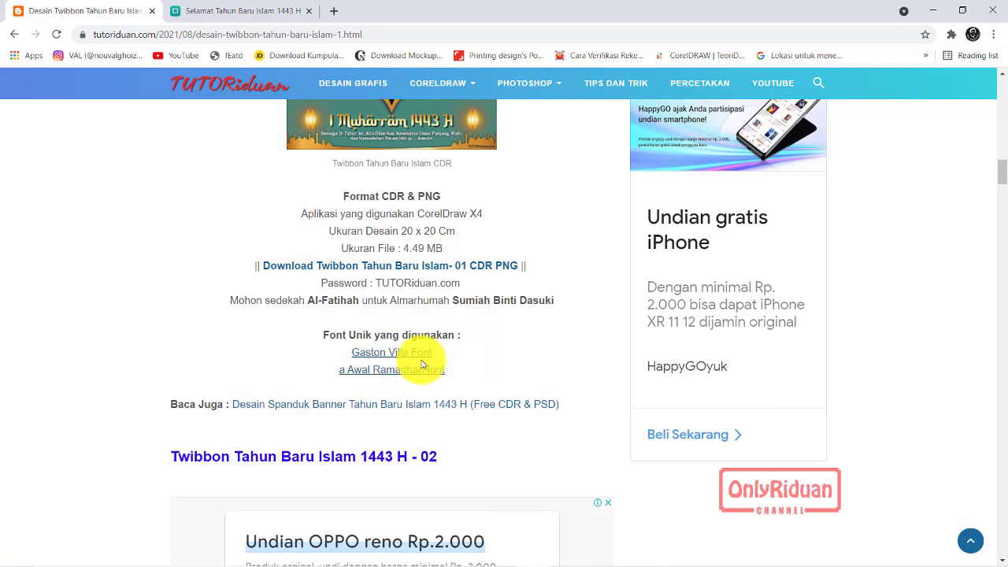
{"action": "scroll", "coordinate": [417, 359], "scroll_direction": "up", "scroll_amount": 3}
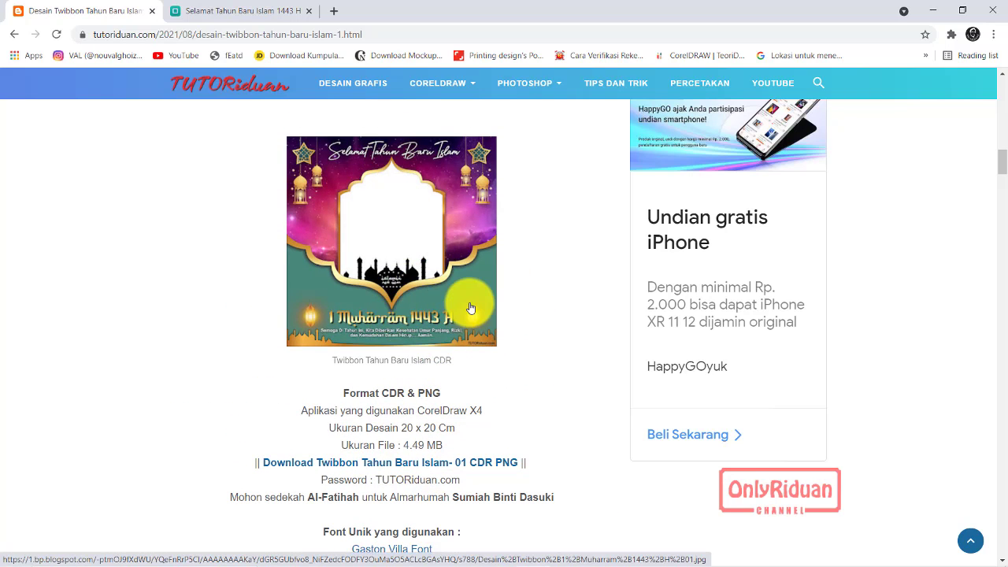
Step: Examine the preview, blank frame, download details and font listed for Twibbon Tahun Baru Islam 1443 H - 02
{"action": "scroll", "coordinate": [468, 306], "scroll_direction": "down", "scroll_amount": 3}
{"action": "scroll", "coordinate": [473, 307], "scroll_direction": "down", "scroll_amount": 8}
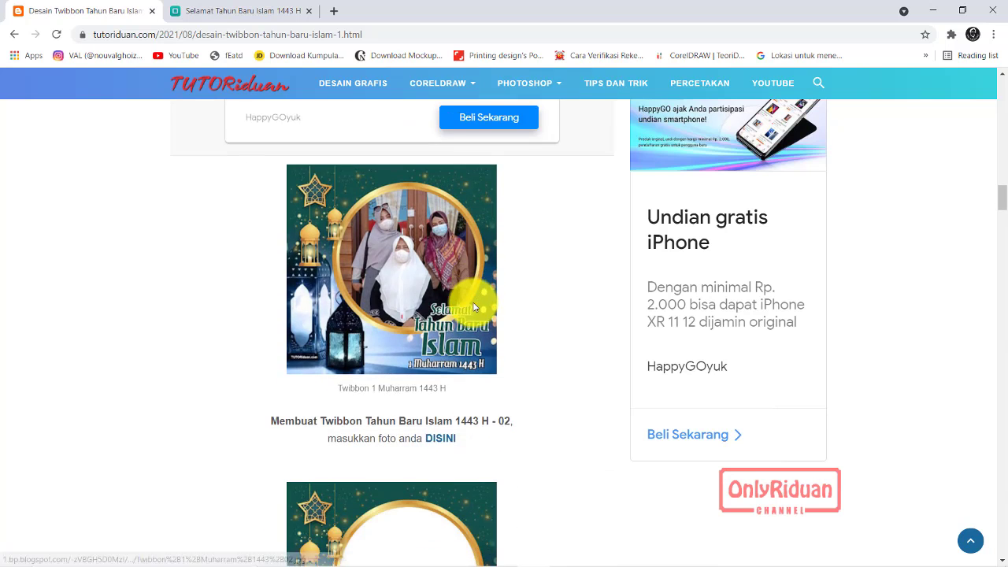
{"action": "scroll", "coordinate": [474, 308], "scroll_direction": "down", "scroll_amount": 1}
{"action": "scroll", "coordinate": [475, 307], "scroll_direction": "down", "scroll_amount": 2}
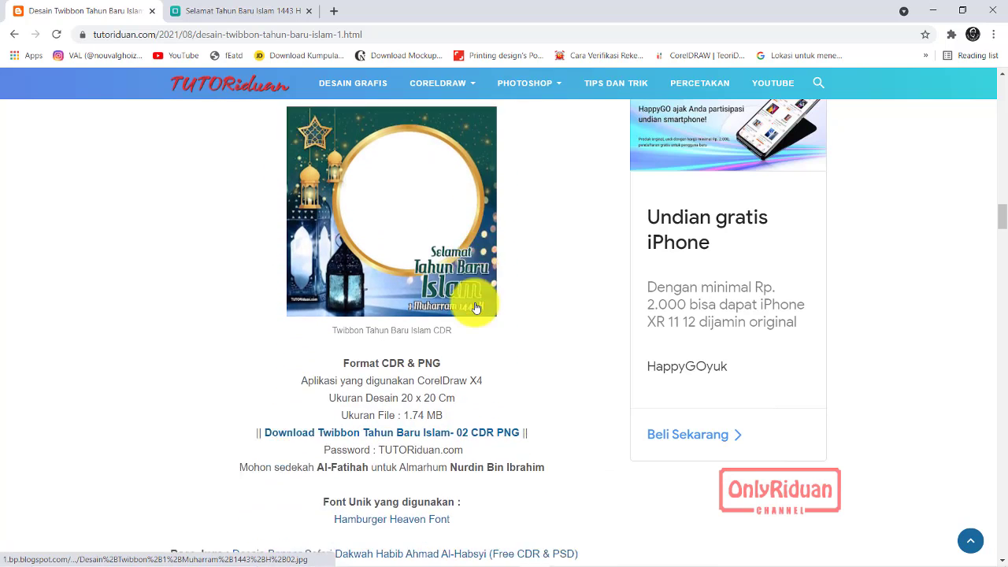
{"action": "scroll", "coordinate": [472, 315], "scroll_direction": "up", "scroll_amount": 2}
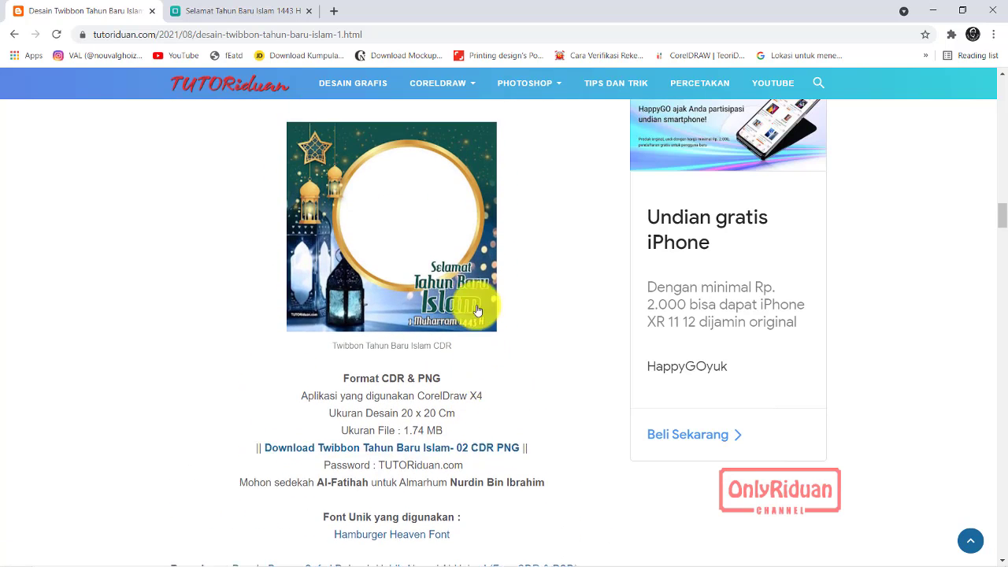
{"action": "scroll", "coordinate": [488, 367], "scroll_direction": "down", "scroll_amount": 2}
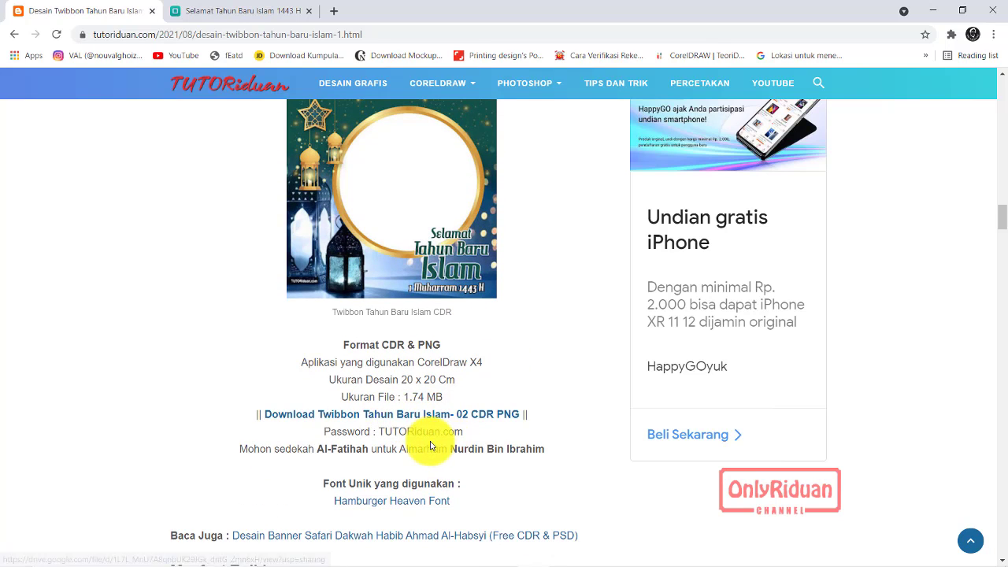
{"action": "scroll", "coordinate": [468, 394], "scroll_direction": "down", "scroll_amount": 1}
{"action": "scroll", "coordinate": [457, 370], "scroll_direction": "up", "scroll_amount": 2}
{"action": "scroll", "coordinate": [457, 386], "scroll_direction": "up", "scroll_amount": 1}
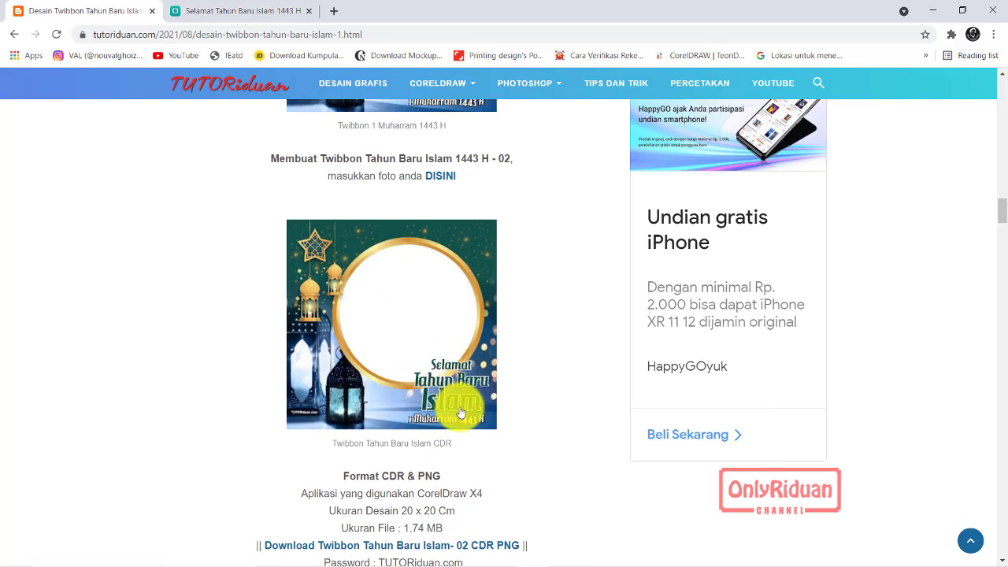
Step: Look through the previews, file formats, download details and fonts of twibbon designs 03, 04 and 05 in the article
{"action": "scroll", "coordinate": [458, 409], "scroll_direction": "down", "scroll_amount": 9}
{"action": "scroll", "coordinate": [461, 414], "scroll_direction": "down", "scroll_amount": 2}
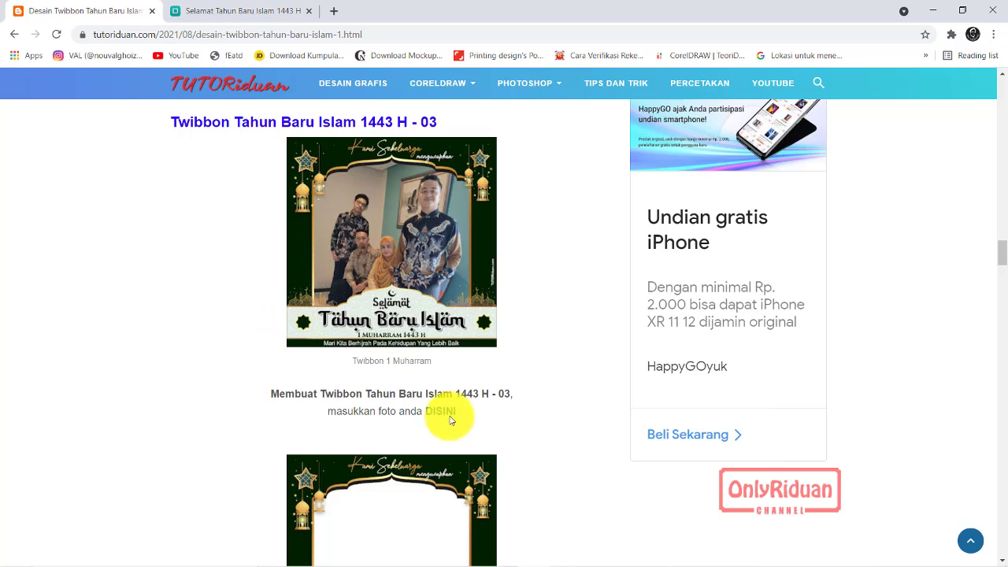
{"action": "scroll", "coordinate": [542, 373], "scroll_direction": "down", "scroll_amount": 5}
{"action": "scroll", "coordinate": [408, 366], "scroll_direction": "up", "scroll_amount": 1}
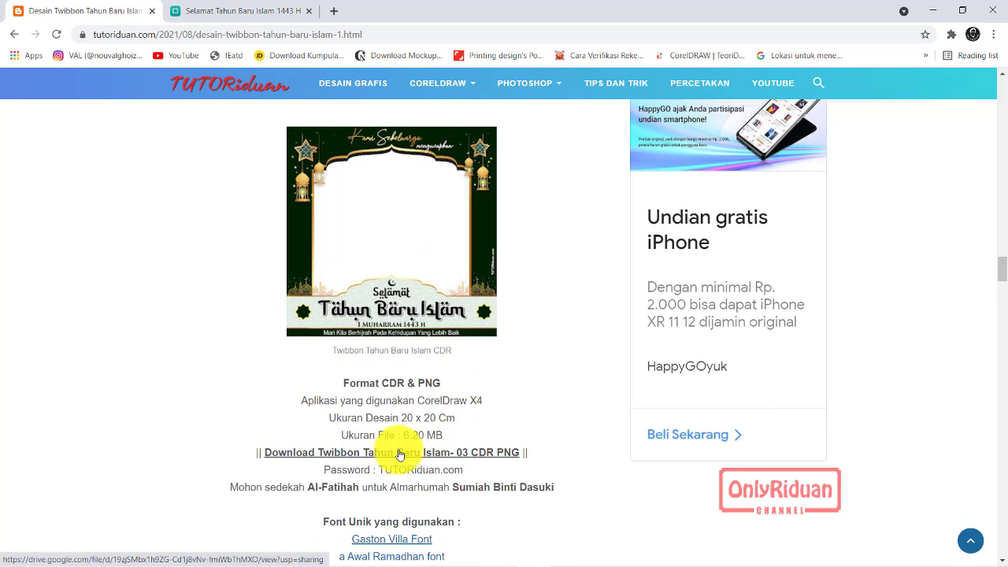
{"action": "scroll", "coordinate": [501, 414], "scroll_direction": "down", "scroll_amount": 3}
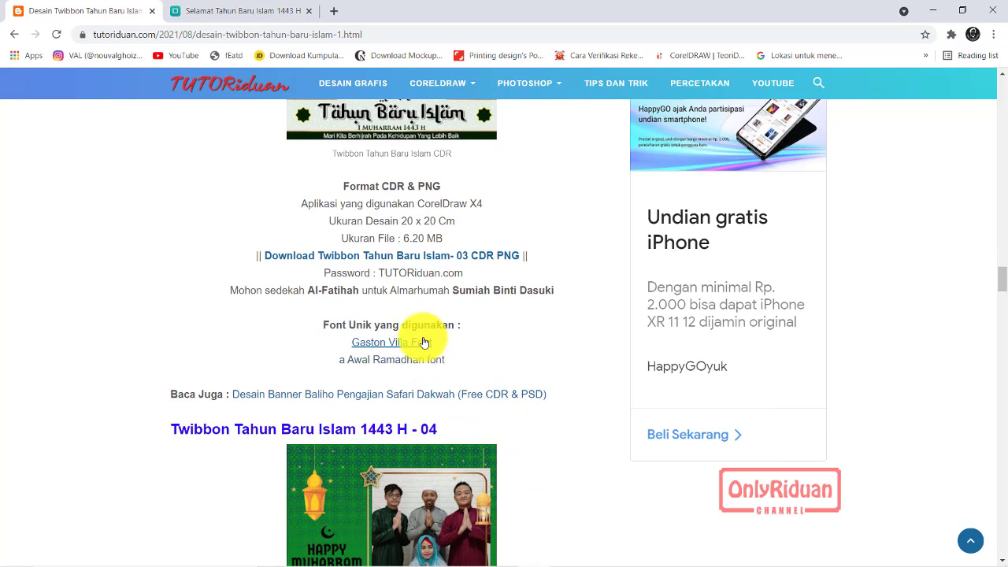
{"action": "scroll", "coordinate": [531, 378], "scroll_direction": "down", "scroll_amount": 4}
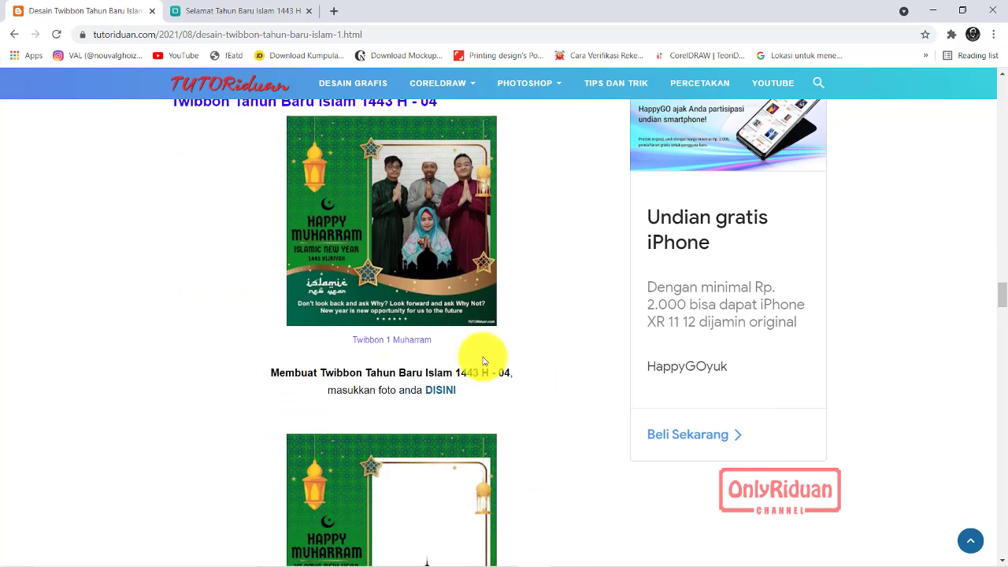
{"action": "scroll", "coordinate": [457, 326], "scroll_direction": "down", "scroll_amount": 5}
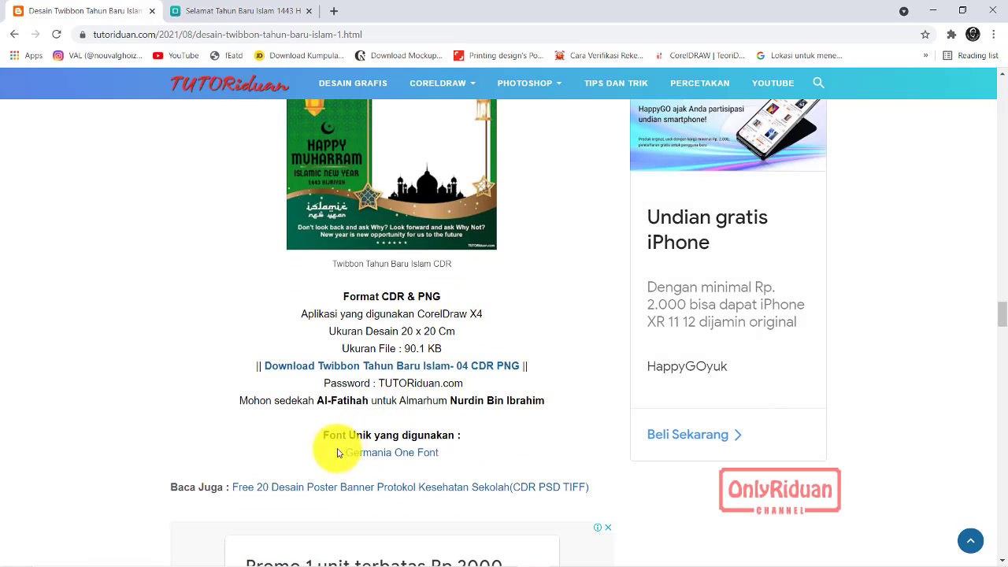
{"action": "scroll", "coordinate": [401, 423], "scroll_direction": "up", "scroll_amount": 1}
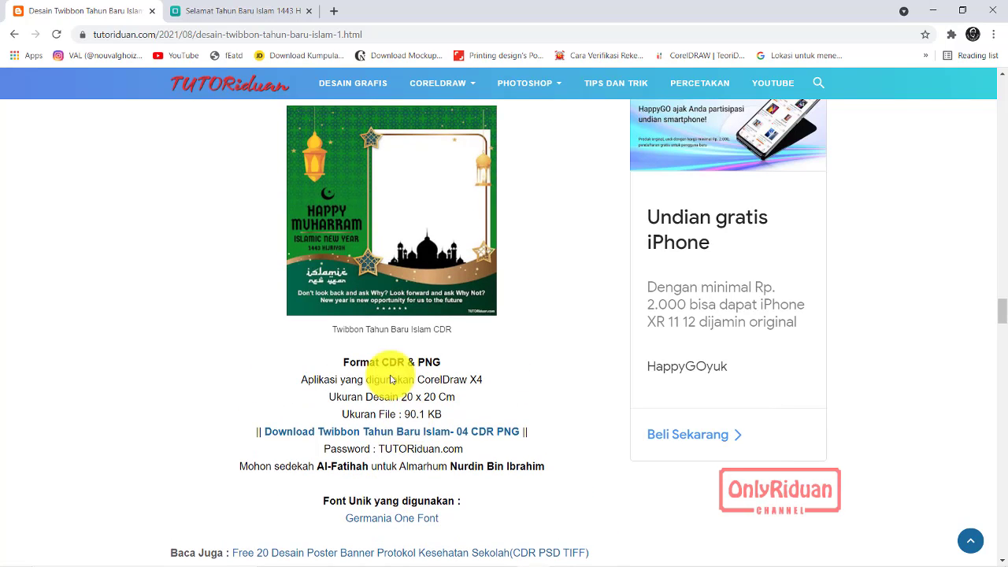
{"action": "scroll", "coordinate": [446, 304], "scroll_direction": "down", "scroll_amount": 18}
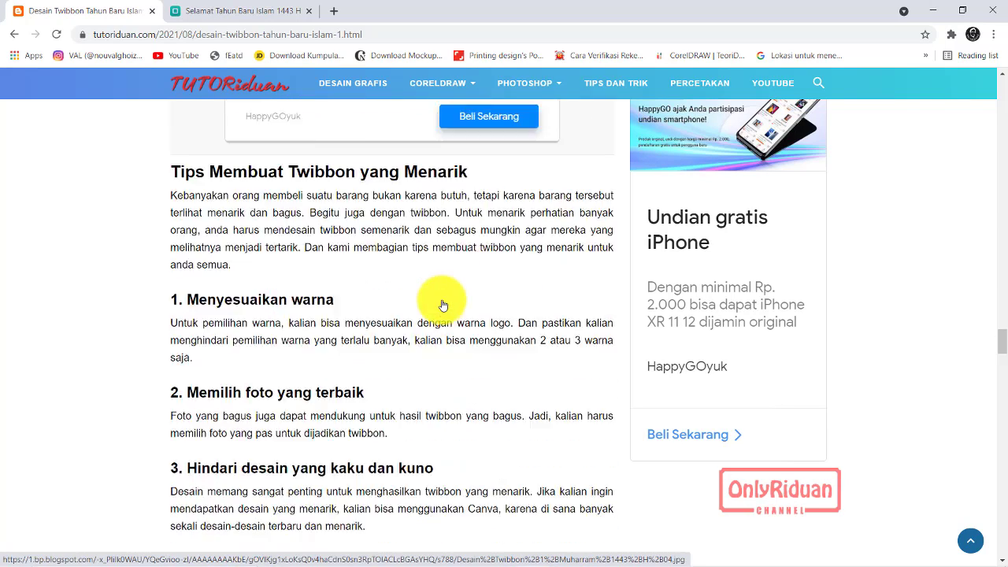
{"action": "scroll", "coordinate": [442, 305], "scroll_direction": "down", "scroll_amount": 2}
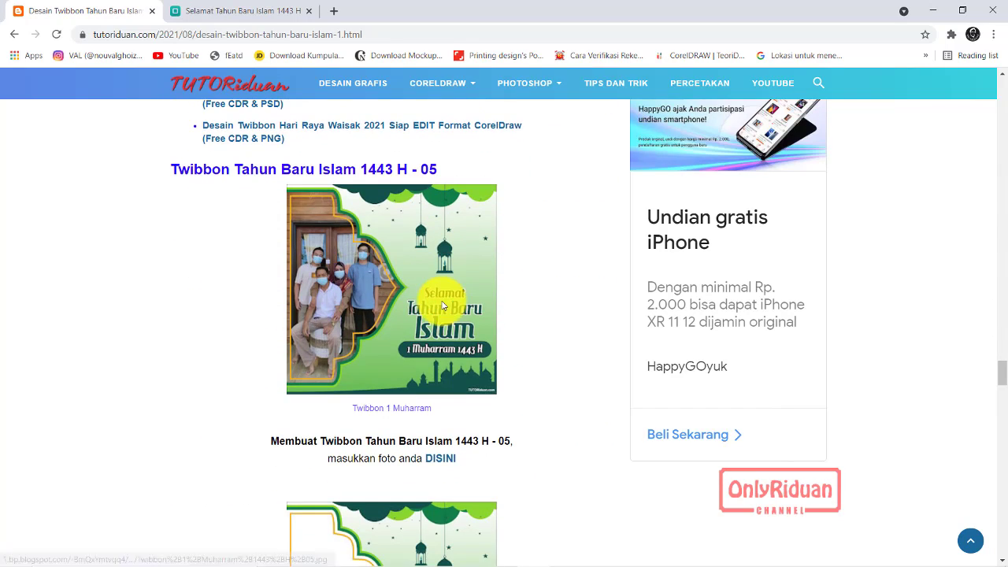
{"action": "scroll", "coordinate": [443, 305], "scroll_direction": "down", "scroll_amount": 1}
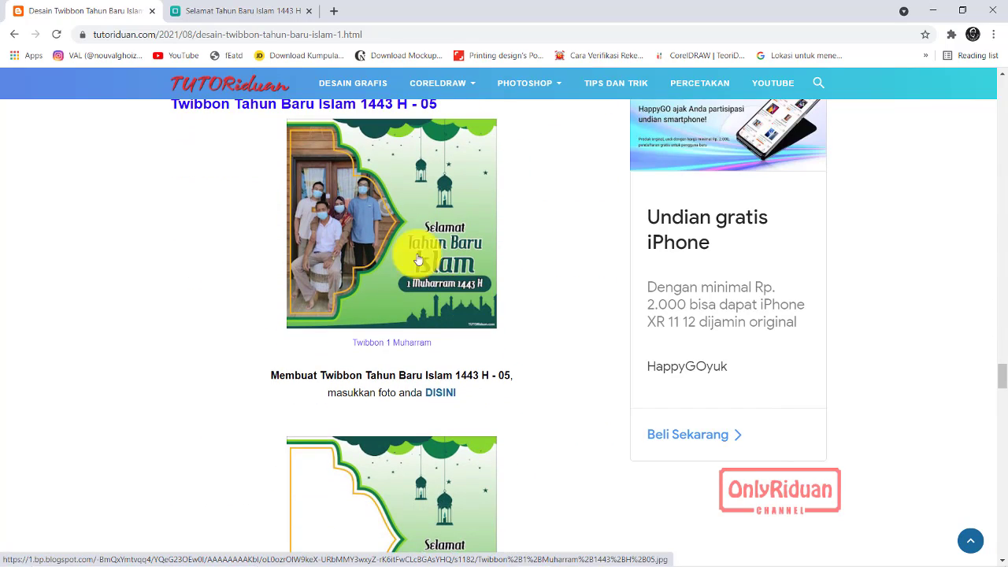
{"action": "scroll", "coordinate": [465, 277], "scroll_direction": "down", "scroll_amount": 6}
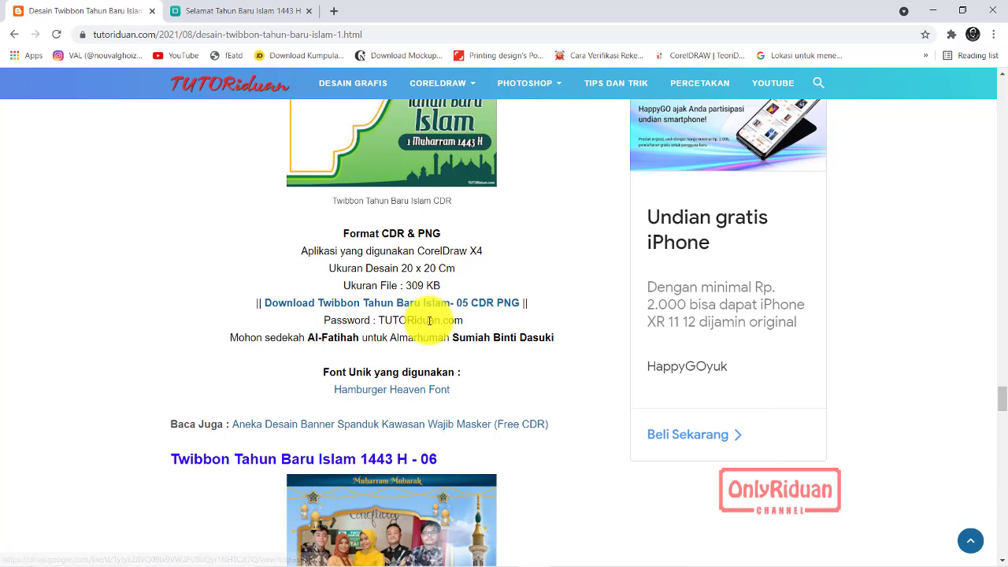
Step: Examine the preview, blank frame, download details and fonts listed for Twibbon Tahun Baru Islam 1443 H - 06
{"action": "scroll", "coordinate": [443, 313], "scroll_direction": "down", "scroll_amount": 4}
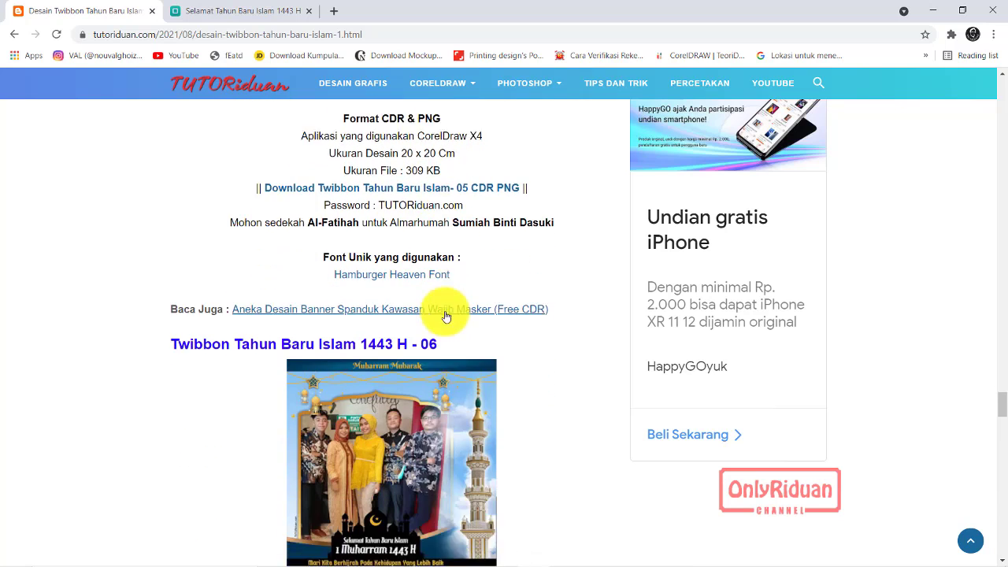
{"action": "scroll", "coordinate": [445, 311], "scroll_direction": "up", "scroll_amount": 1}
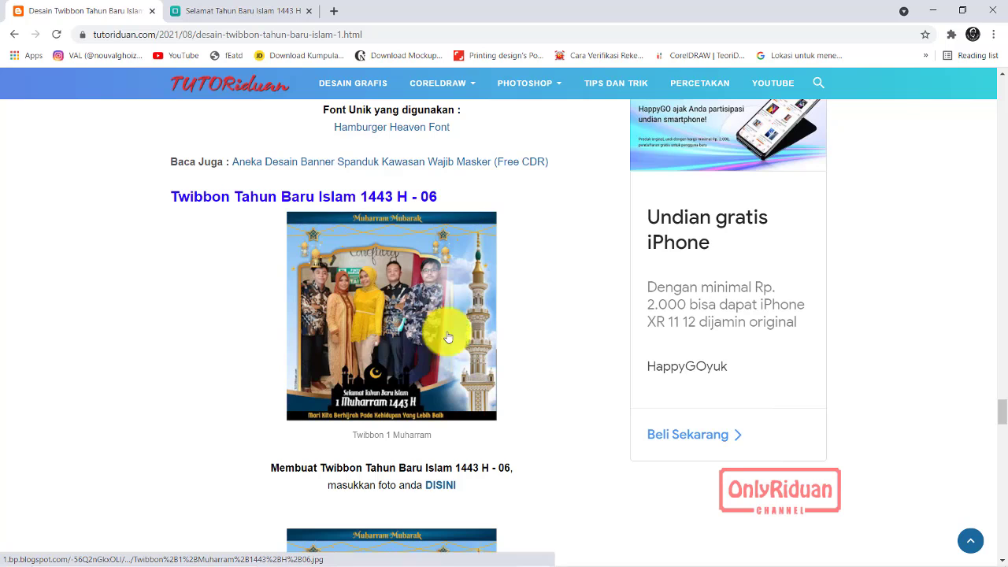
{"action": "scroll", "coordinate": [443, 334], "scroll_direction": "down", "scroll_amount": 2}
{"action": "scroll", "coordinate": [444, 337], "scroll_direction": "down", "scroll_amount": 4}
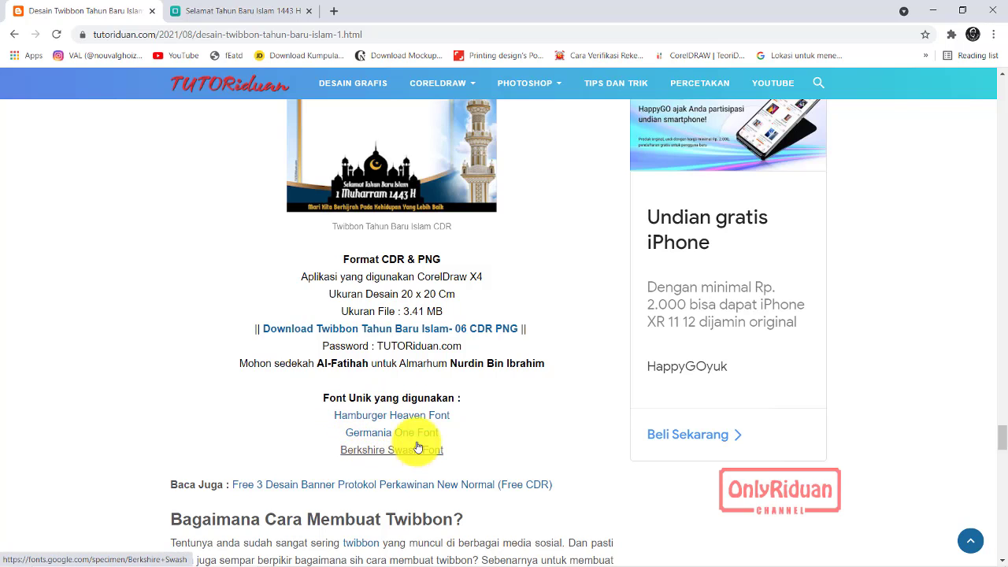
Step: Download the Hamburger Heaven font from its dafont page and extract the hamburger_heaven archive directly in the Font folder
{"action": "left_click", "coordinate": [386, 416]}
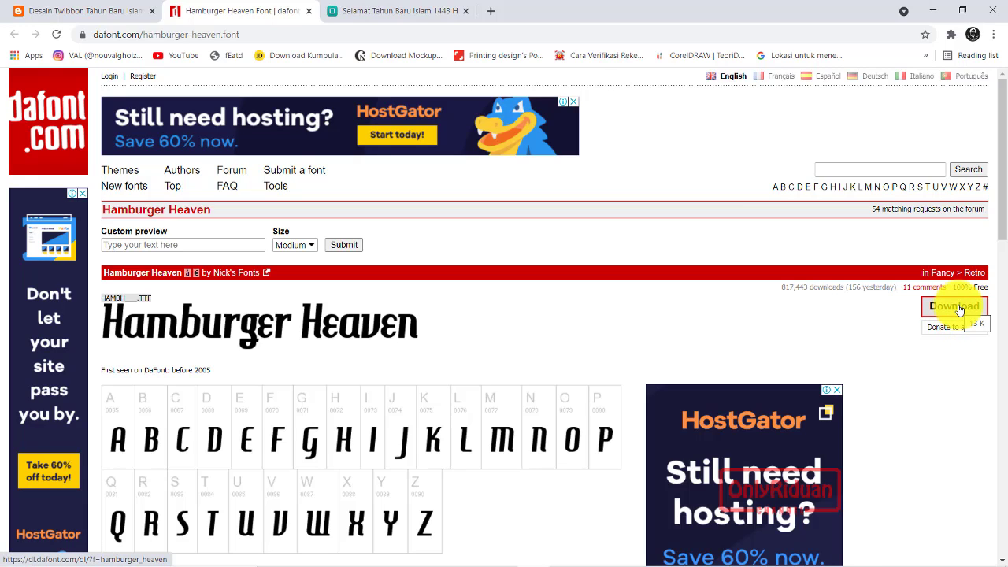
{"action": "left_click", "coordinate": [961, 309]}
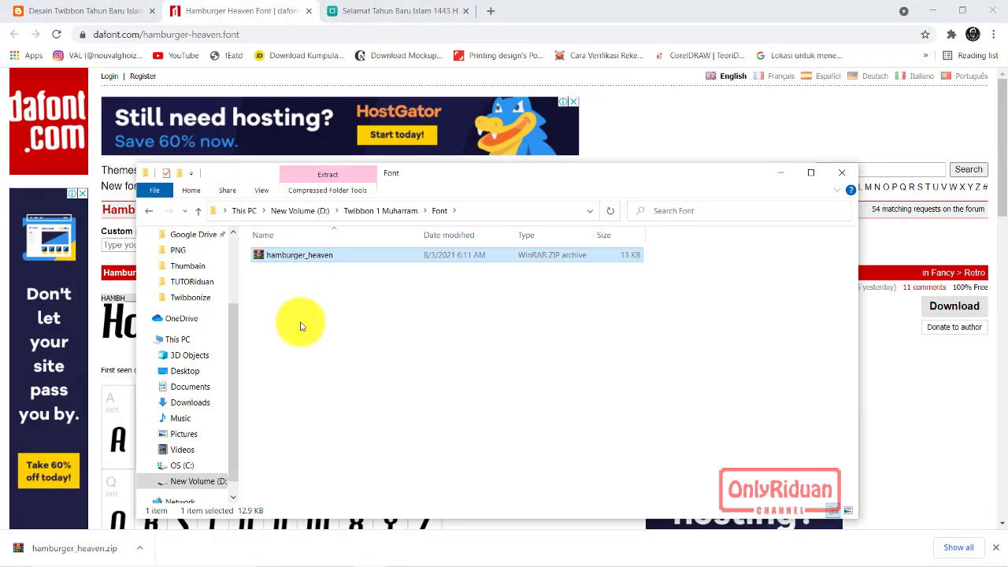
{"action": "right_click", "coordinate": [300, 260]}
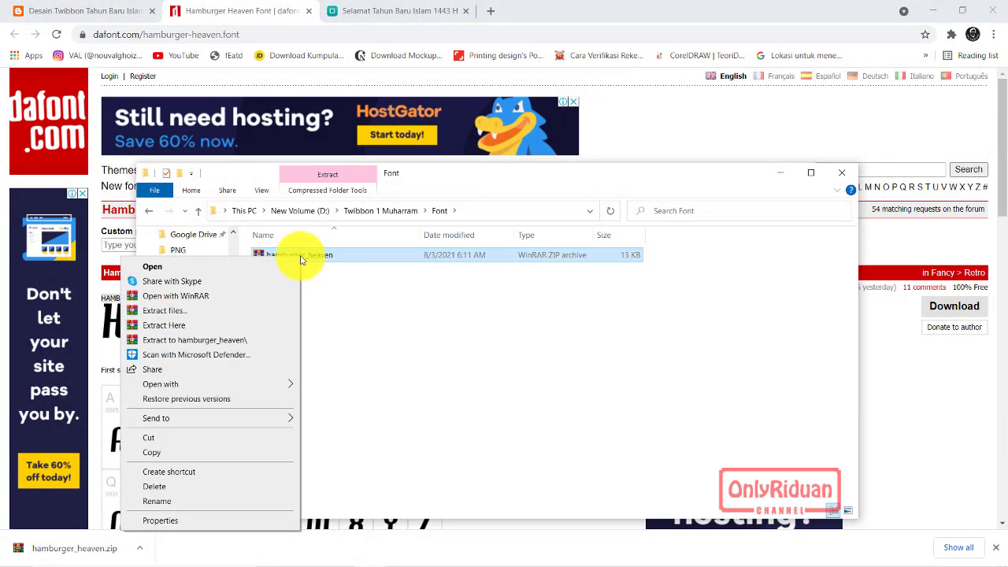
{"action": "left_click", "coordinate": [174, 326]}
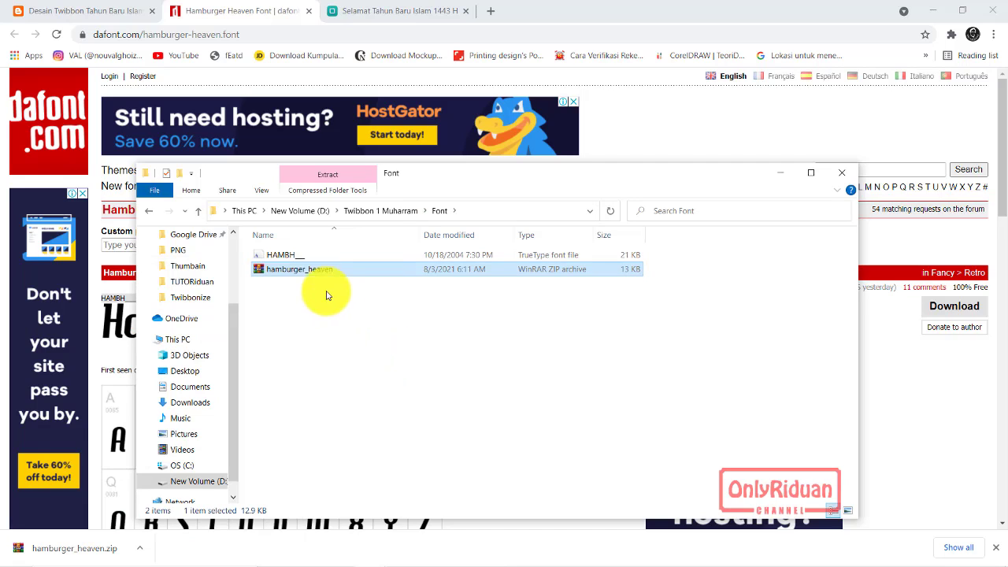
Step: Try to install the extracted HAMBH___ font file, decline replacing the existing font, and close the Font folder
{"action": "left_click", "coordinate": [286, 256]}
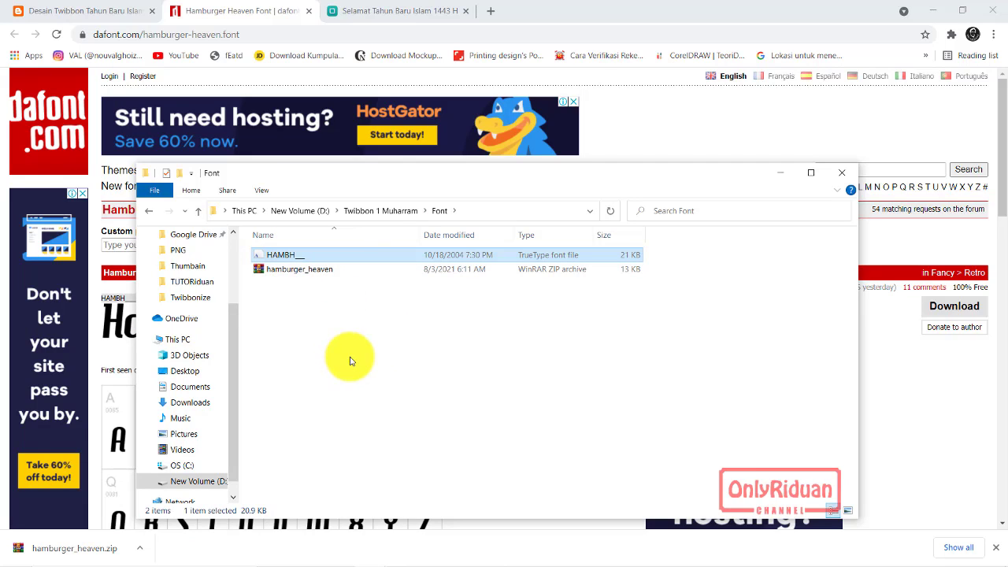
{"action": "right_click", "coordinate": [285, 258]}
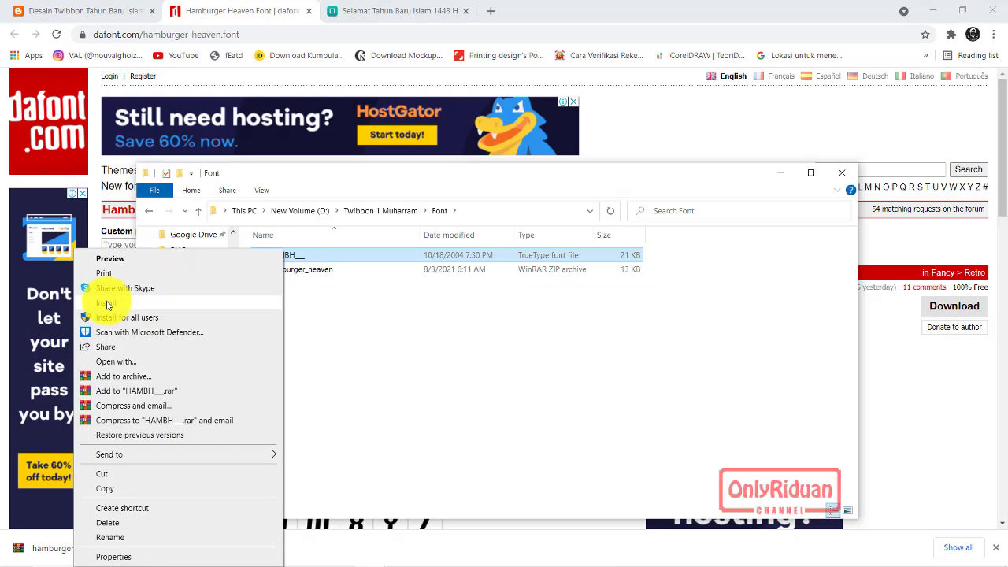
{"action": "left_click", "coordinate": [108, 305]}
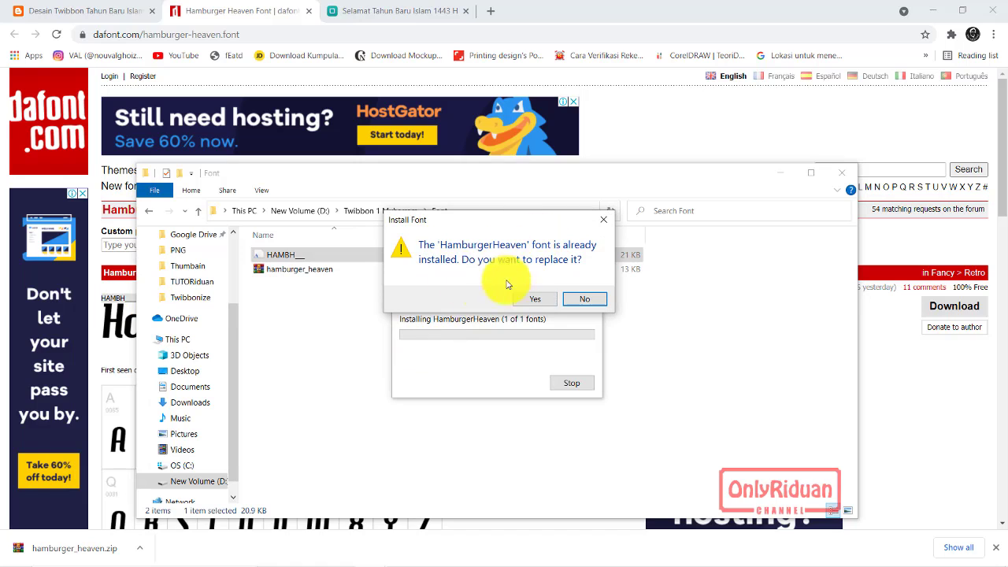
{"action": "left_click_drag", "start_coordinate": [509, 219], "coordinate": [443, 315]}
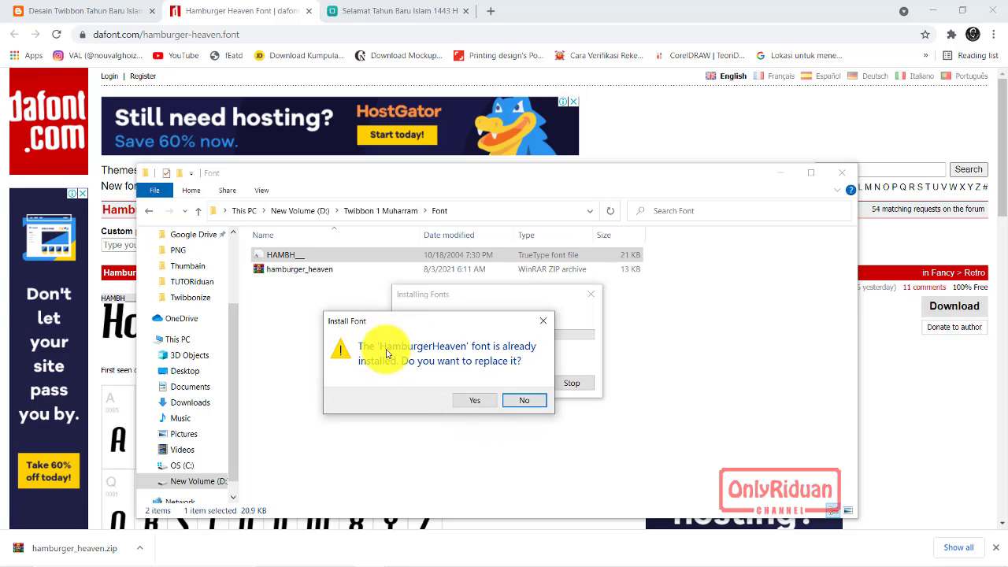
{"action": "left_click", "coordinate": [527, 402]}
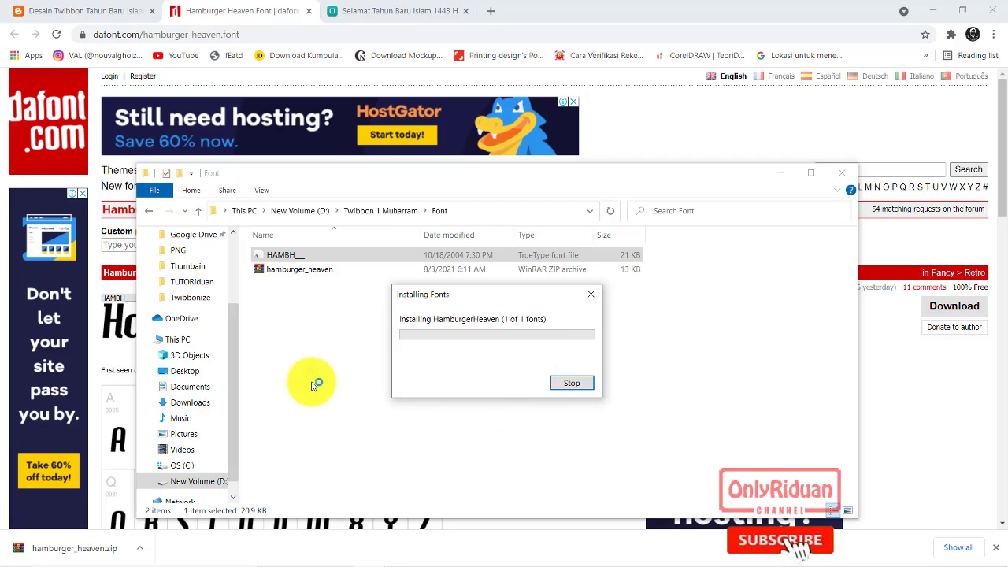
{"action": "right_click", "coordinate": [277, 258]}
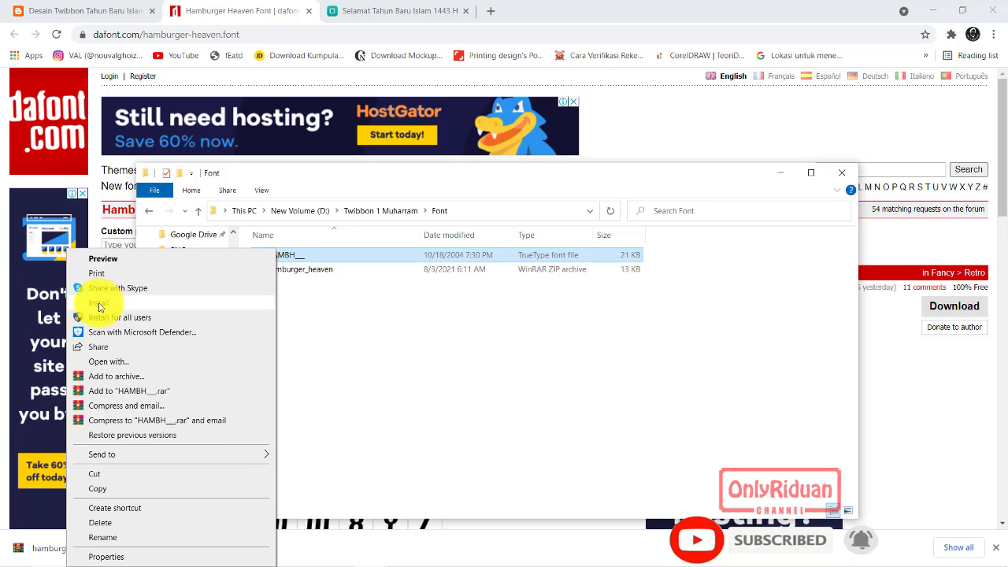
{"action": "left_click", "coordinate": [405, 347]}
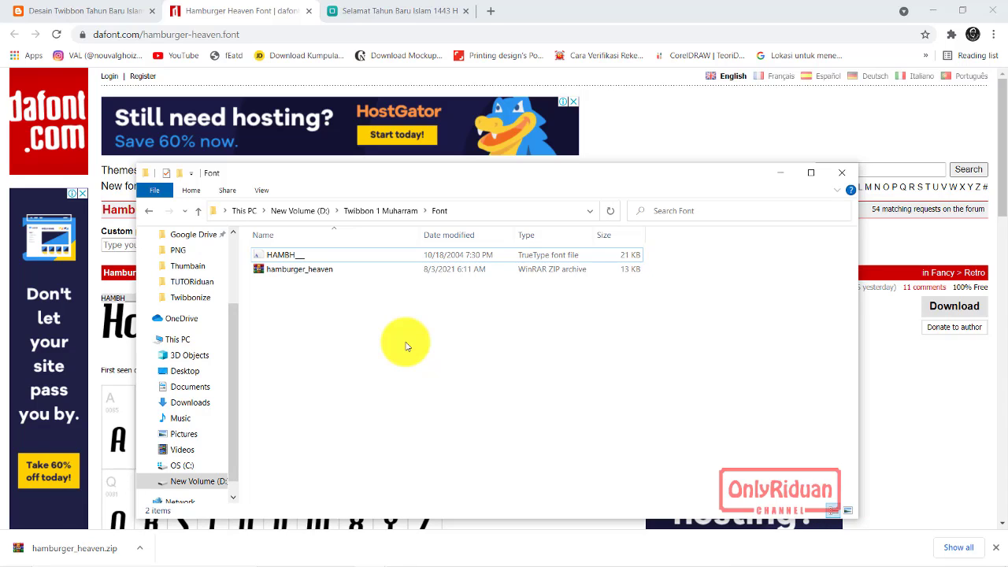
{"action": "left_click", "coordinate": [842, 173]}
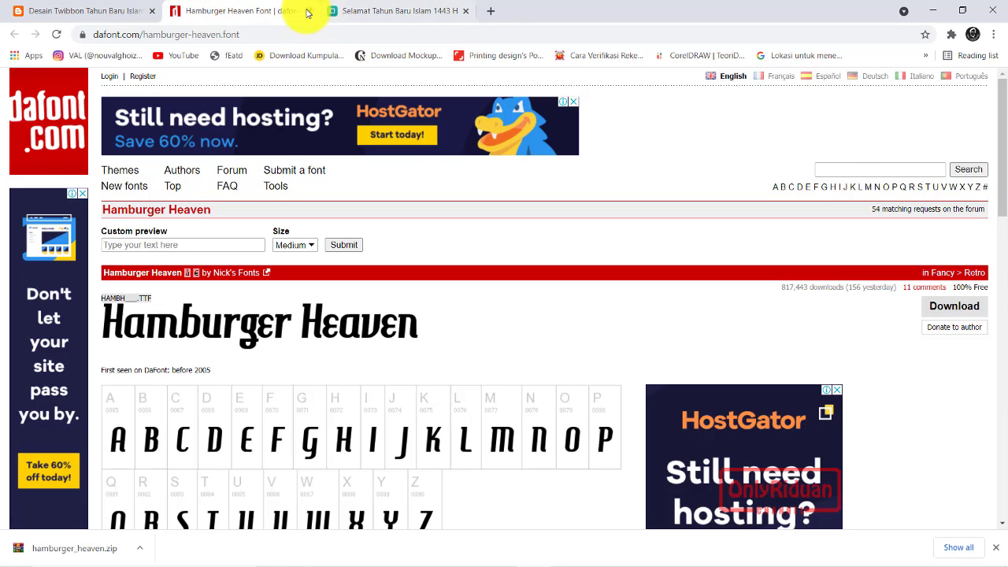
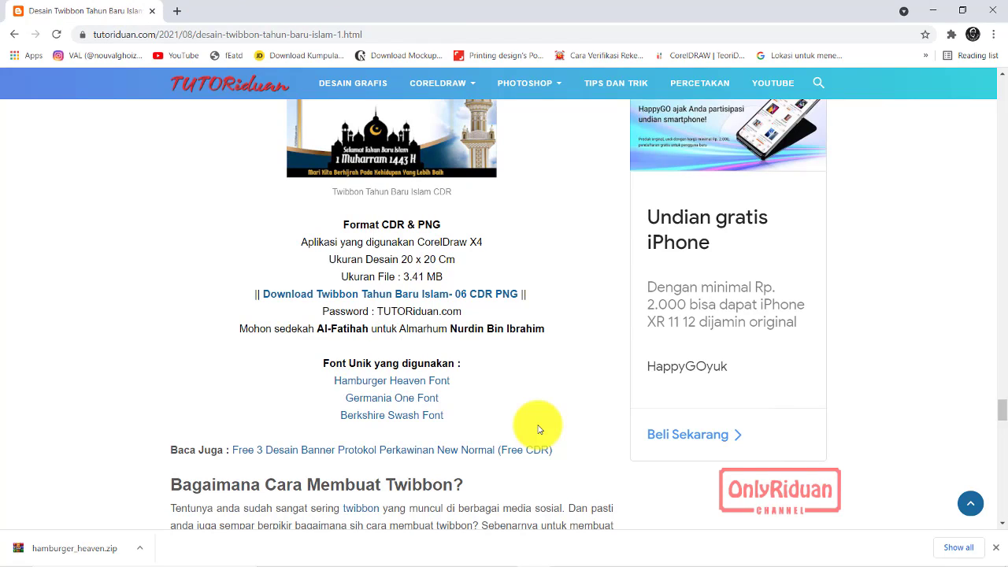
Step: Download the Twibbon Tahun Baru Islam- 06 CDR PNG archive from the article through Google Drive
{"action": "left_click", "coordinate": [421, 296]}
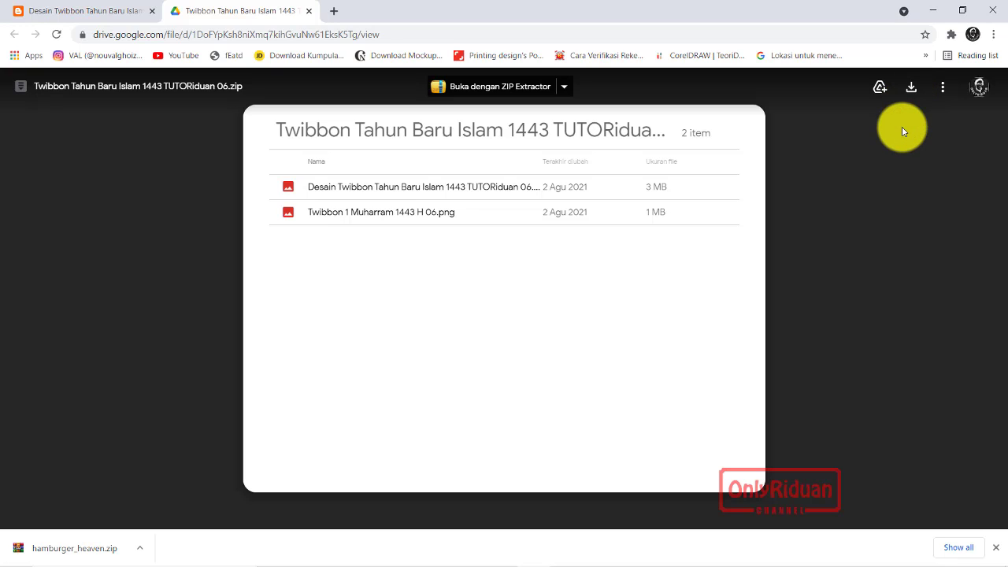
{"action": "left_click", "coordinate": [911, 87]}
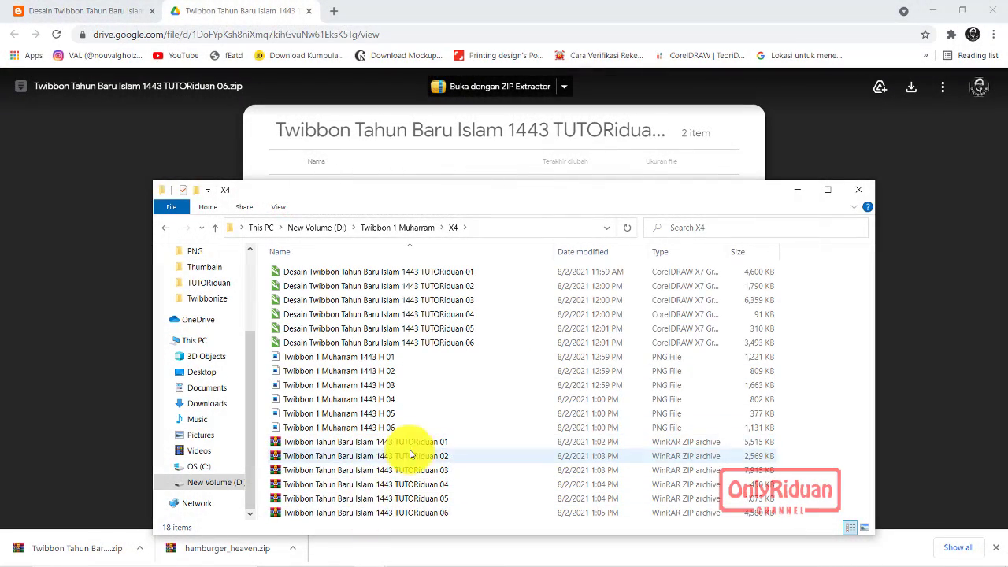
Step: Create a folder named extract inside X4 and paste the Twibbon Tahun Baru Islam 1443 TUTORiduan 06 ZIP archive into it
{"action": "left_click", "coordinate": [366, 445]}
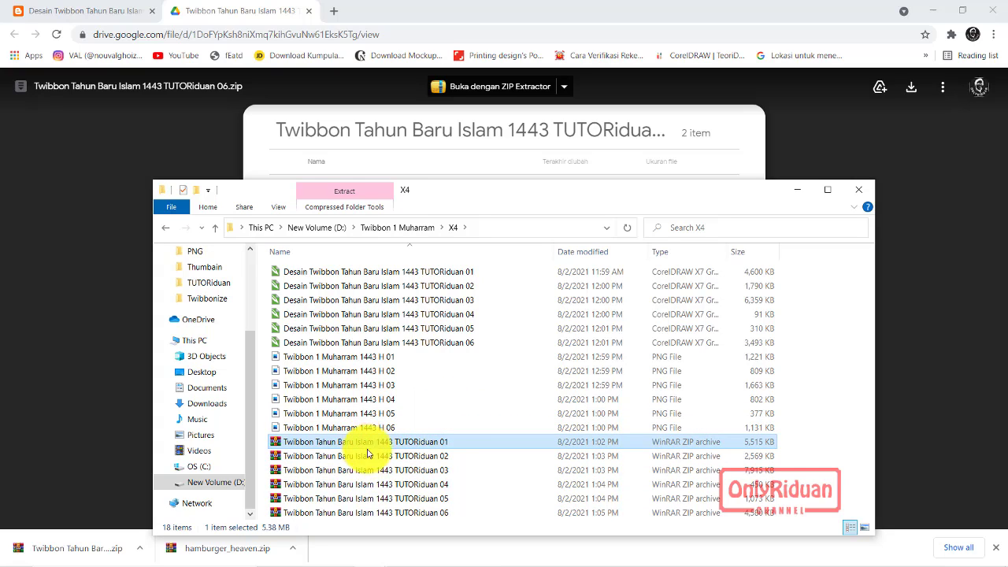
{"action": "left_click", "coordinate": [400, 517]}
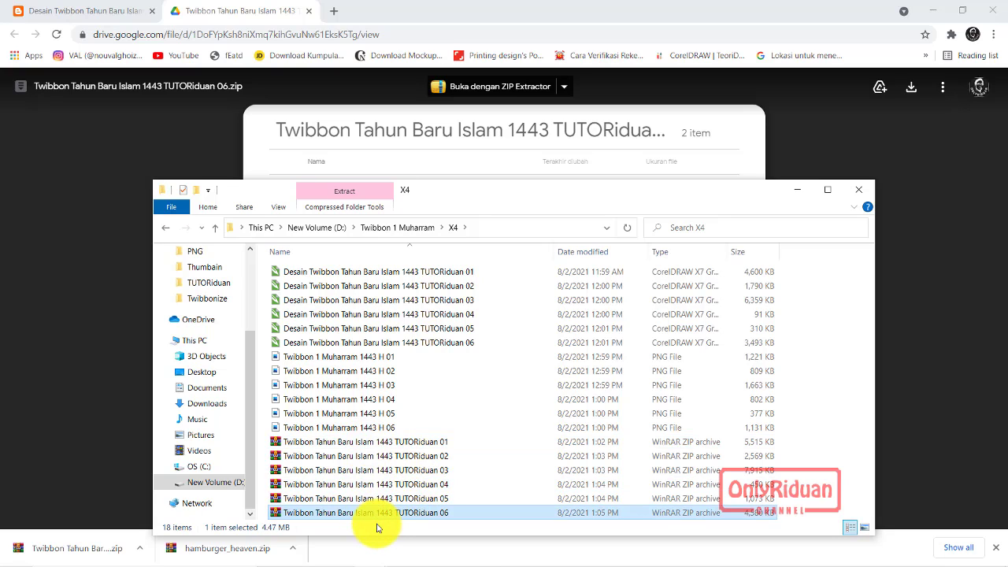
{"action": "left_click", "coordinate": [196, 190]}
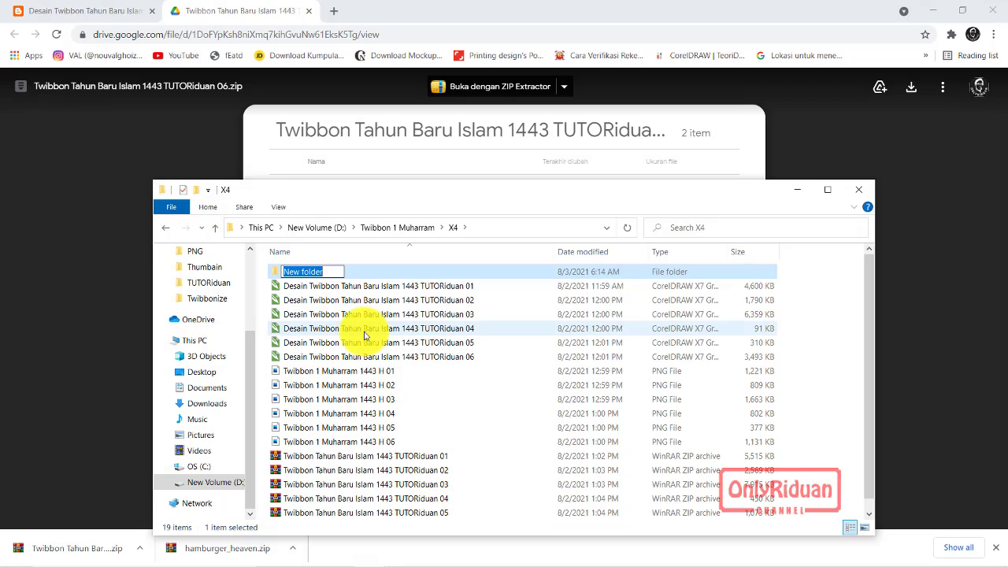
{"action": "key", "text": "Return"}
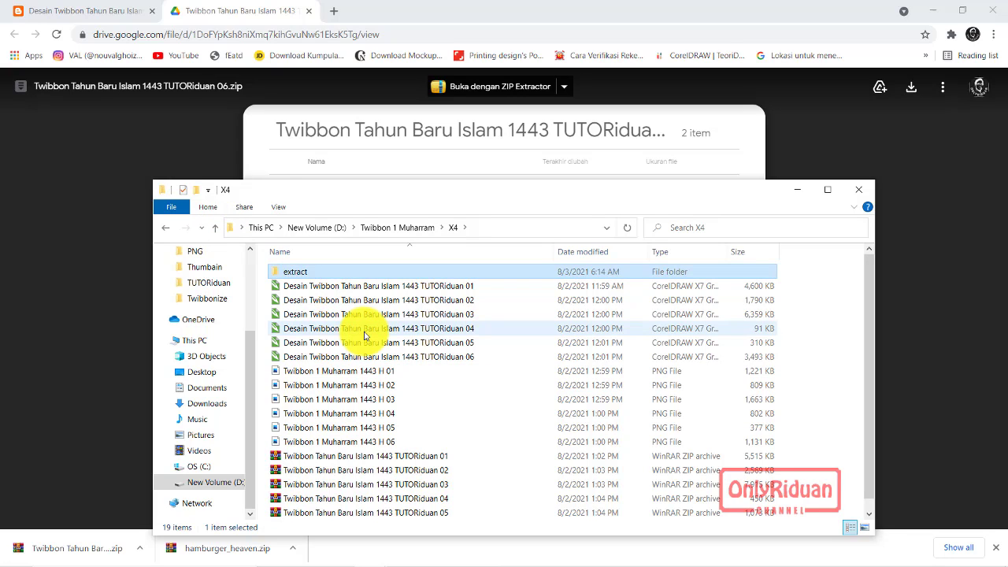
{"action": "left_click_drag", "start_coordinate": [293, 273], "coordinate": [294, 278]}
{"action": "double_click", "coordinate": [295, 275]}
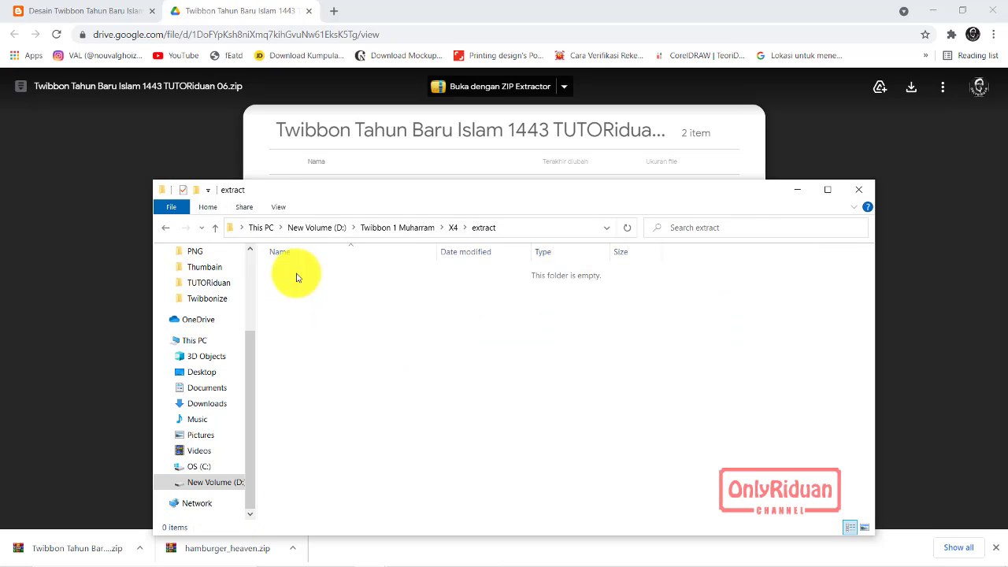
{"action": "right_click", "coordinate": [326, 332]}
{"action": "left_click", "coordinate": [220, 424]}
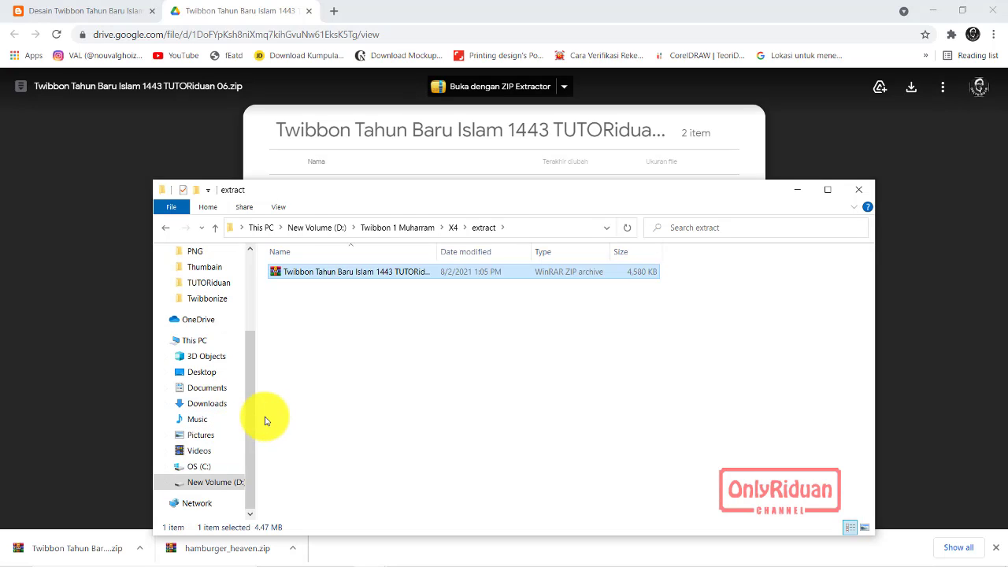
Step: Extract the Twibbon 06 ZIP archive in the extract folder, entering the archive password from the article
{"action": "right_click", "coordinate": [340, 276]}
{"action": "left_click", "coordinate": [119, 343]}
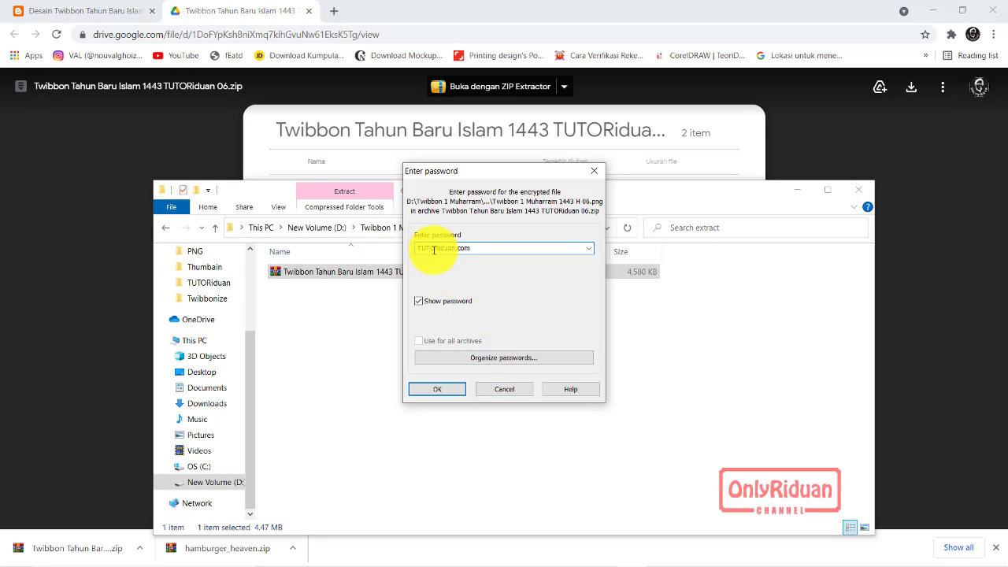
{"action": "left_click", "coordinate": [434, 392]}
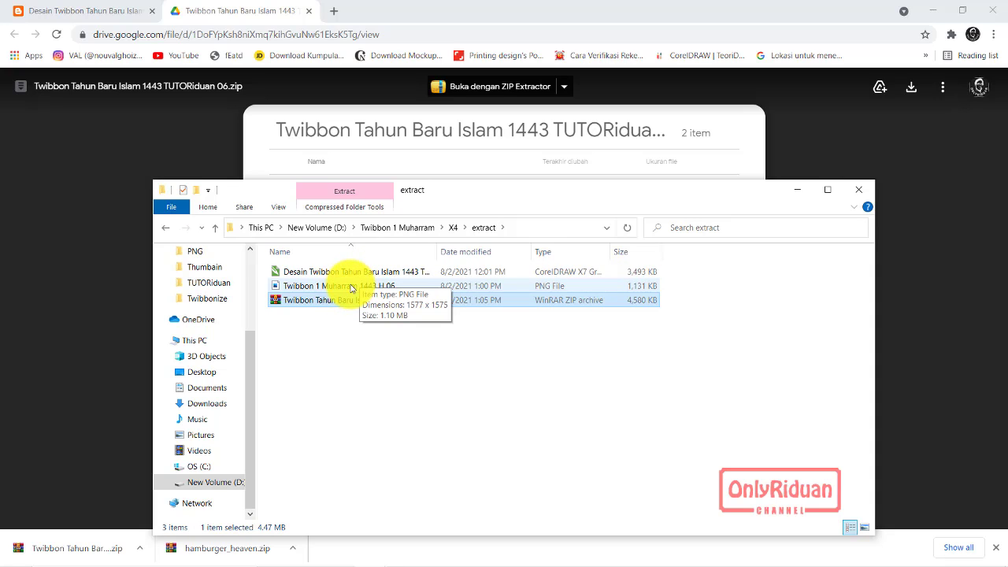
Step: Show the extracted files as large thumbnails, check the CDR and PNG designs, and close the folder and the Google Drive page
{"action": "left_click", "coordinate": [278, 208]}
{"action": "left_click", "coordinate": [292, 225]}
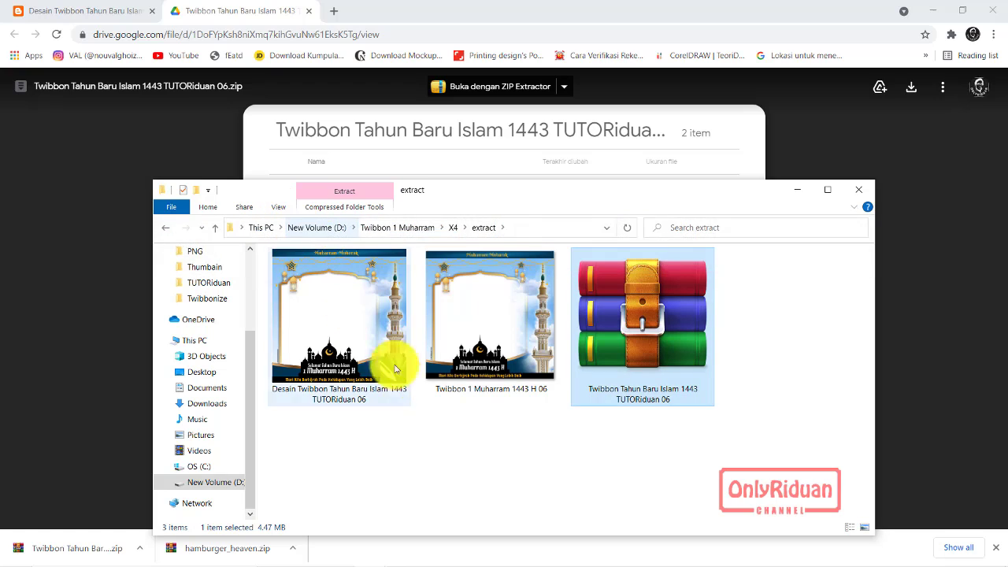
{"action": "left_click", "coordinate": [350, 319]}
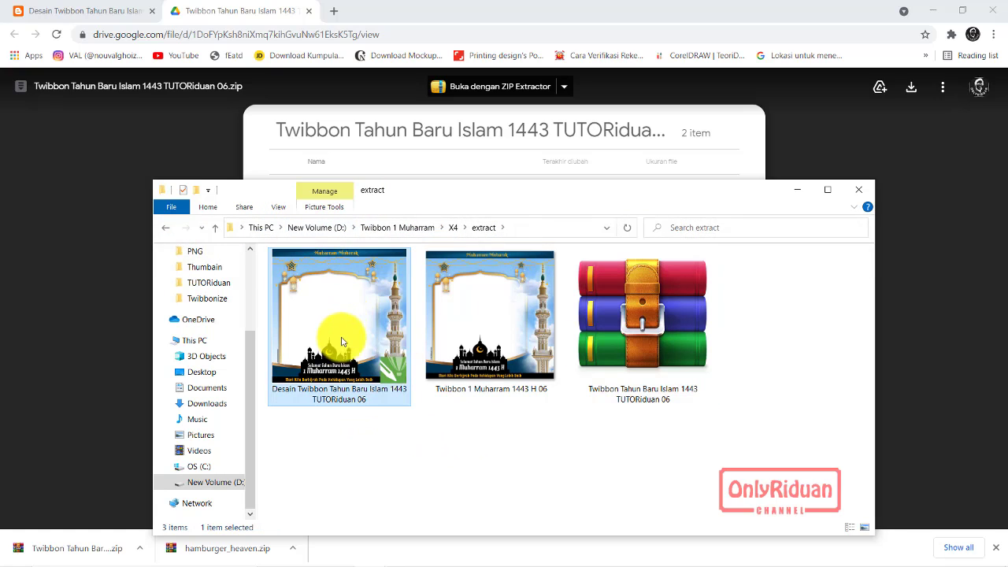
{"action": "left_click", "coordinate": [483, 333]}
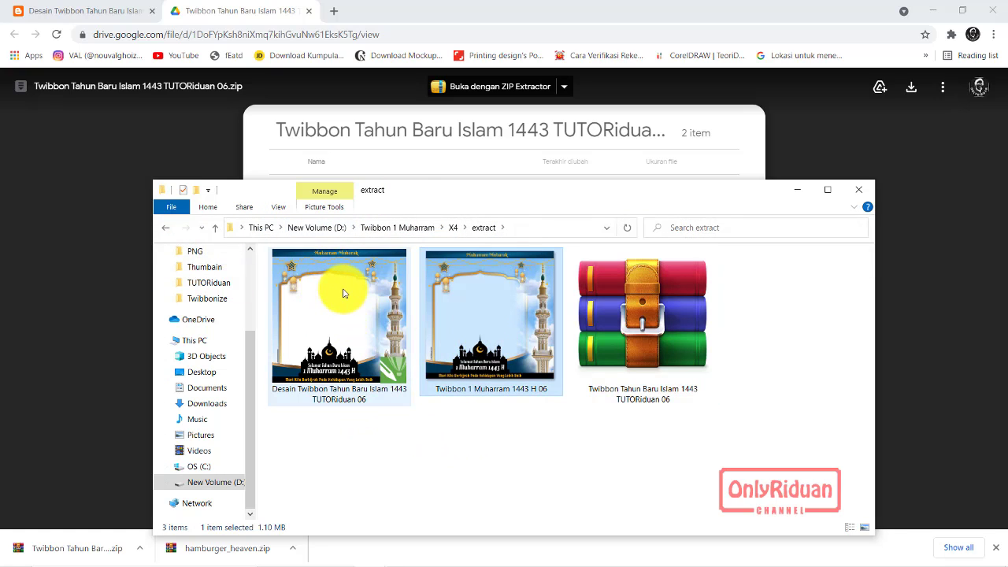
{"action": "left_click", "coordinate": [859, 189]}
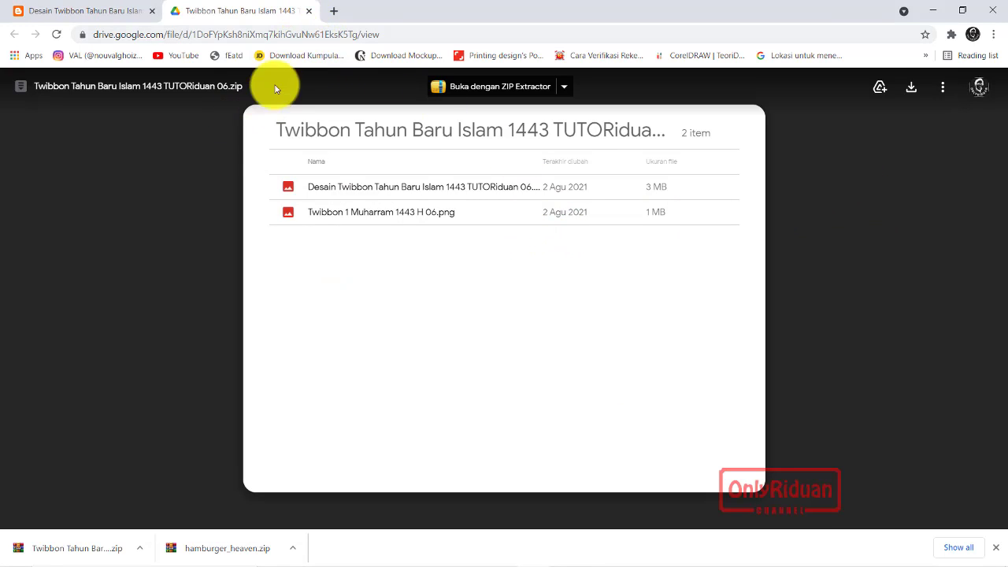
{"action": "left_click", "coordinate": [310, 11]}
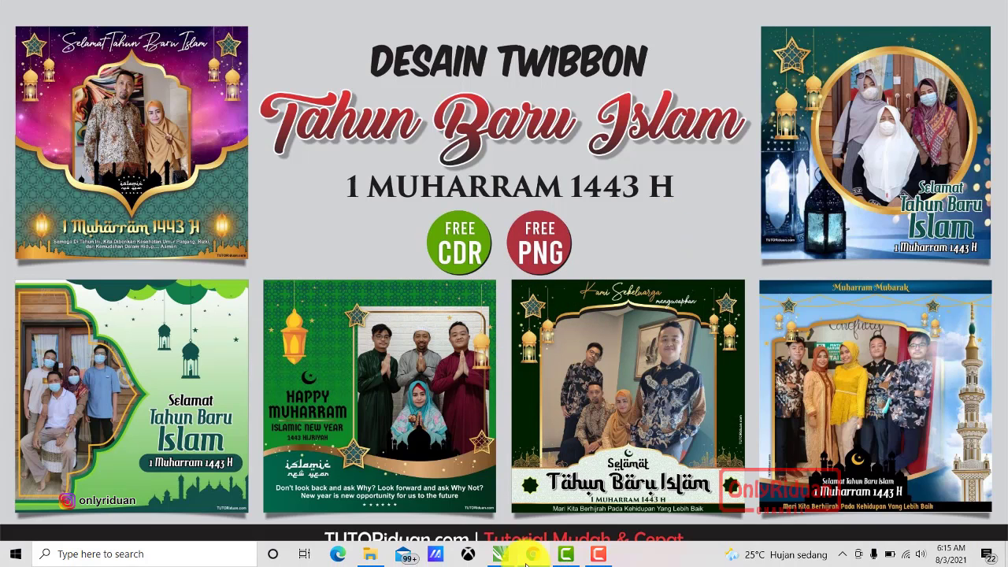
Step: Switch to the Twibbon 1 Muharram document in CorelDRAW and examine the twibbon designs on pages 1 to 6
{"action": "left_click", "coordinate": [499, 556]}
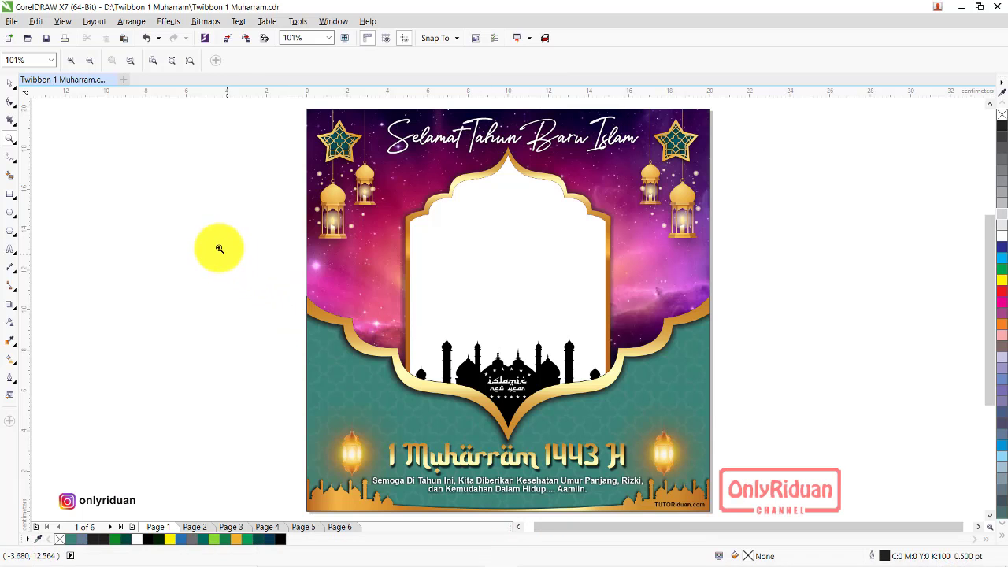
{"action": "left_click", "coordinate": [9, 84]}
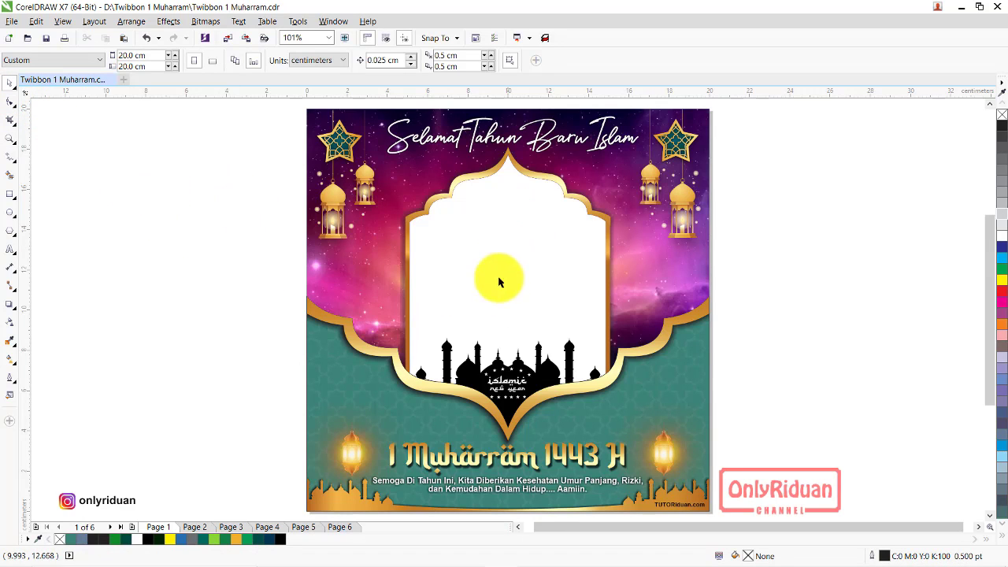
{"action": "left_click", "coordinate": [192, 527]}
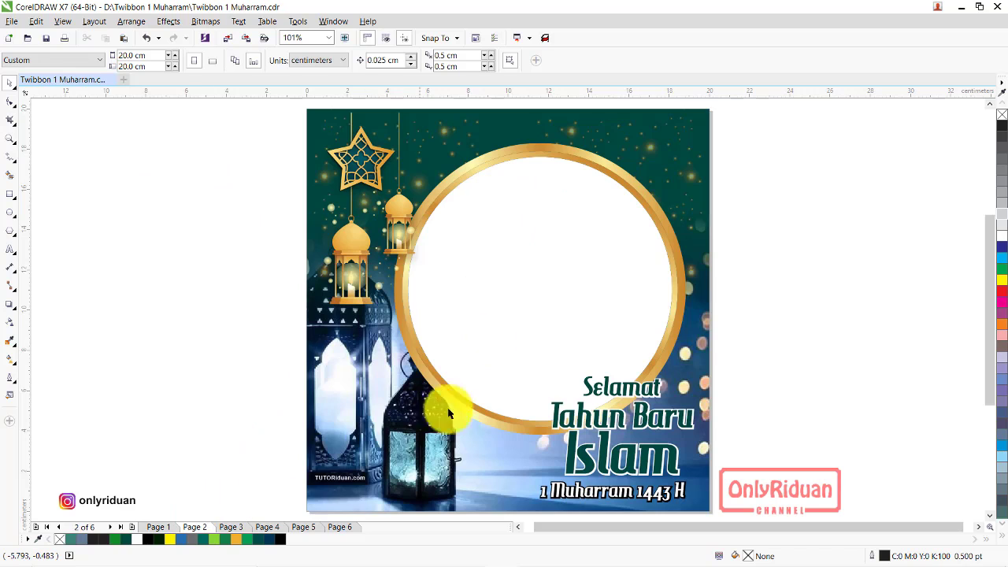
{"action": "left_click", "coordinate": [230, 526]}
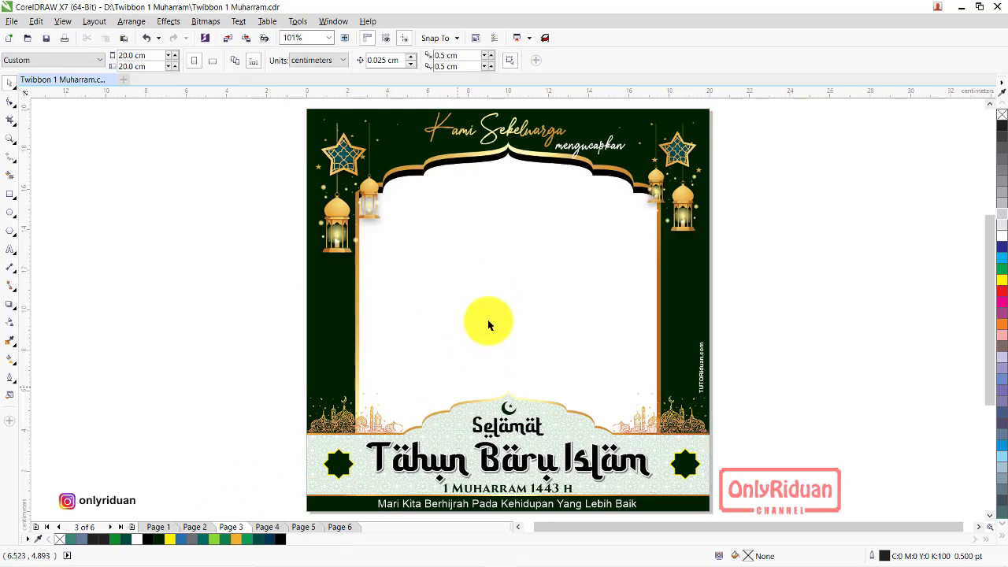
{"action": "left_click", "coordinate": [268, 528]}
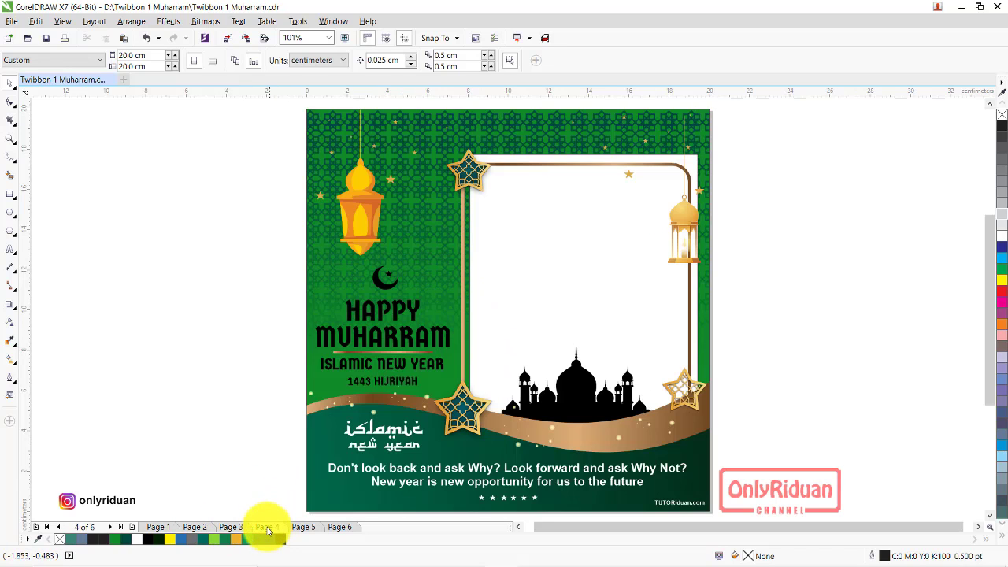
{"action": "left_click", "coordinate": [302, 528]}
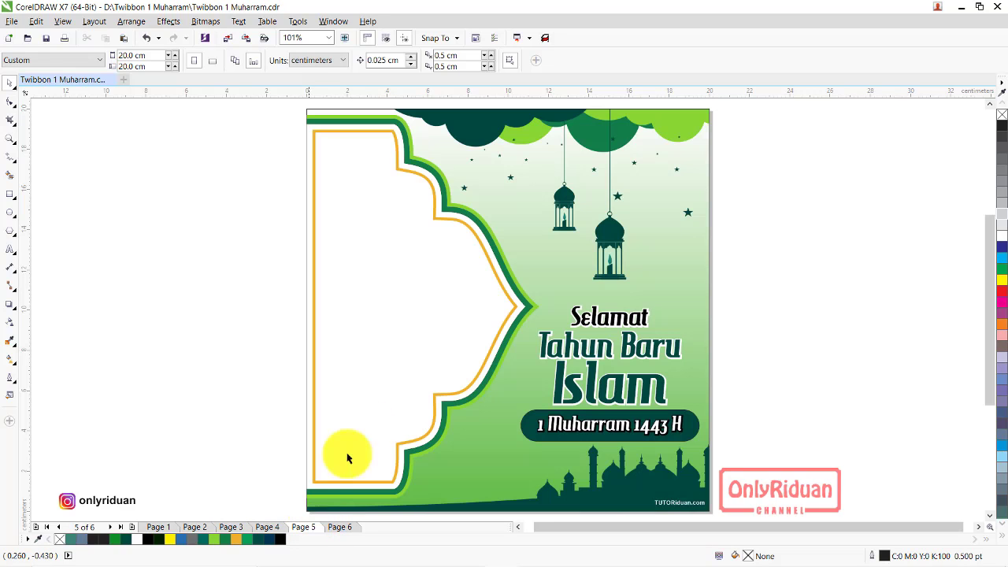
{"action": "left_click", "coordinate": [340, 526]}
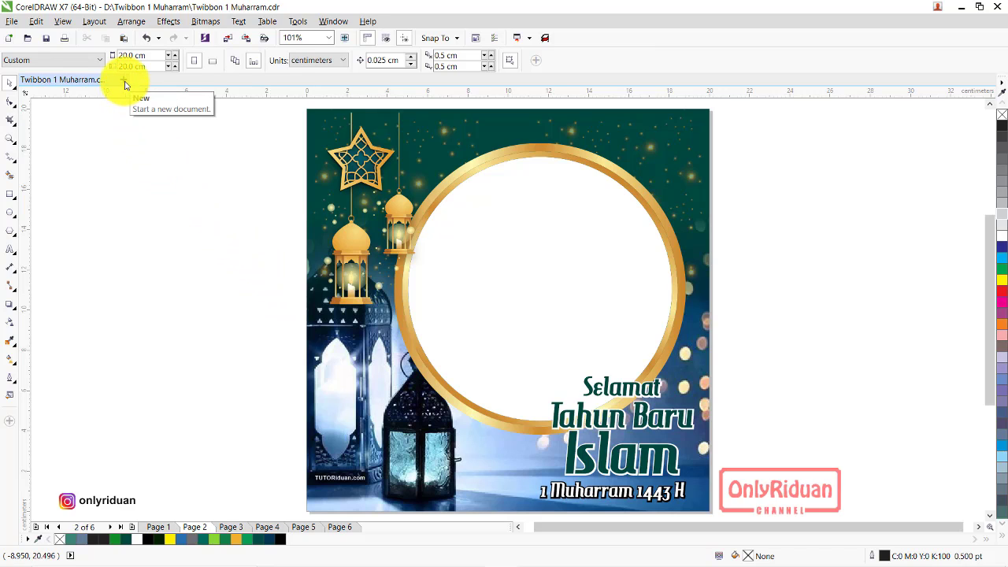
Step: Create a new 20 x 20 cm CMYK document at 300 dpi and add a rectangle covering the whole page
{"action": "left_click", "coordinate": [12, 21]}
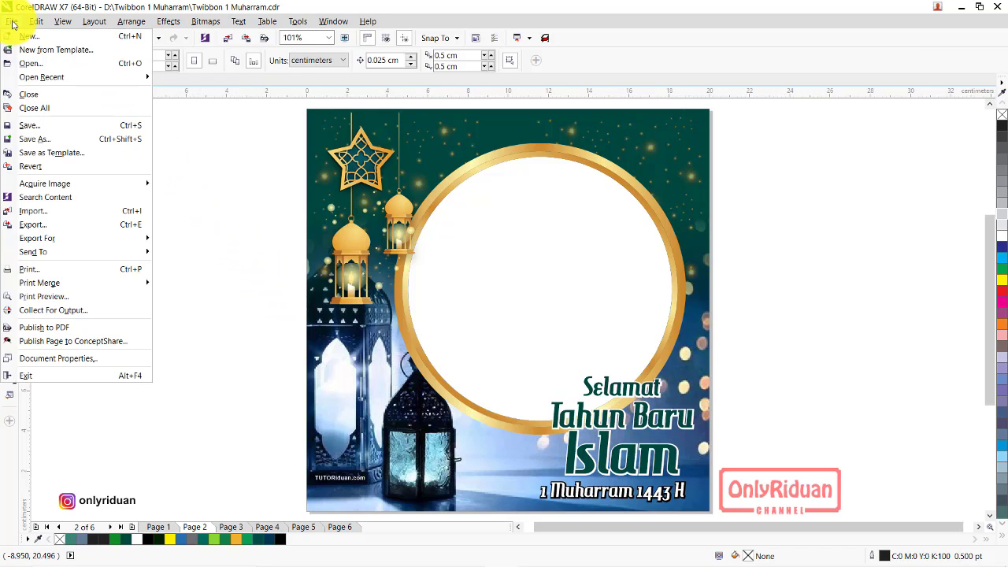
{"action": "left_click", "coordinate": [21, 37]}
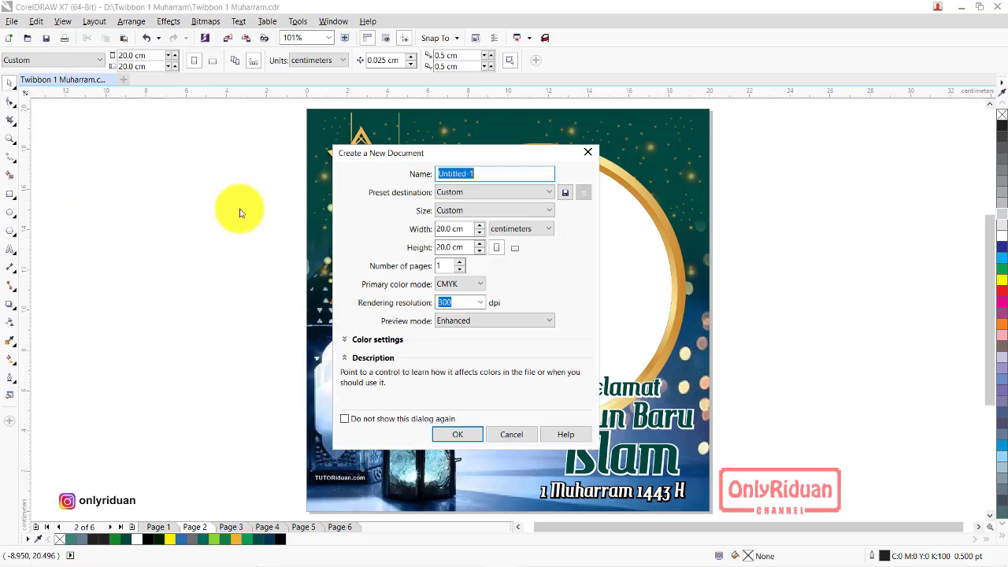
{"action": "left_click_drag", "start_coordinate": [479, 151], "coordinate": [549, 182]}
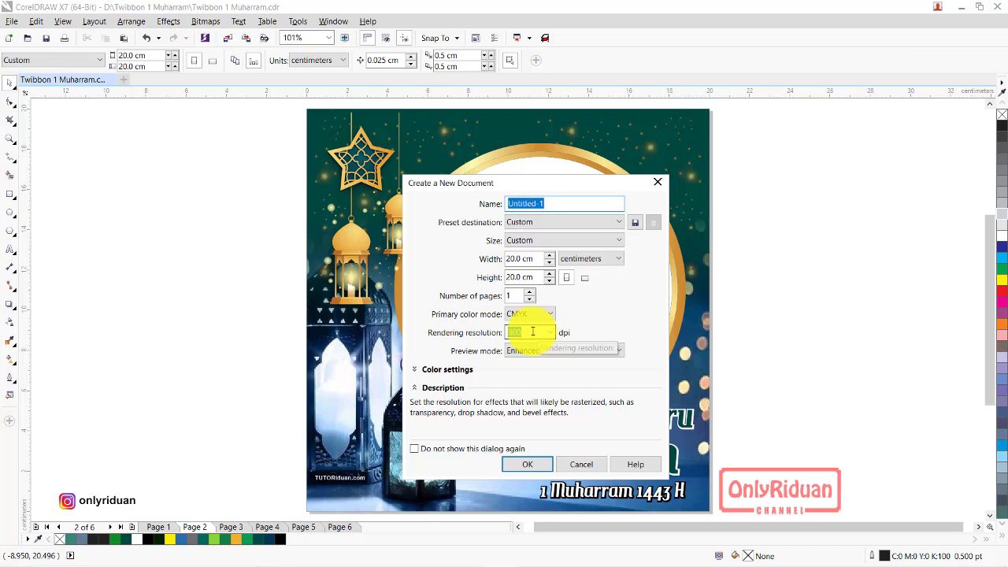
{"action": "left_click", "coordinate": [527, 465]}
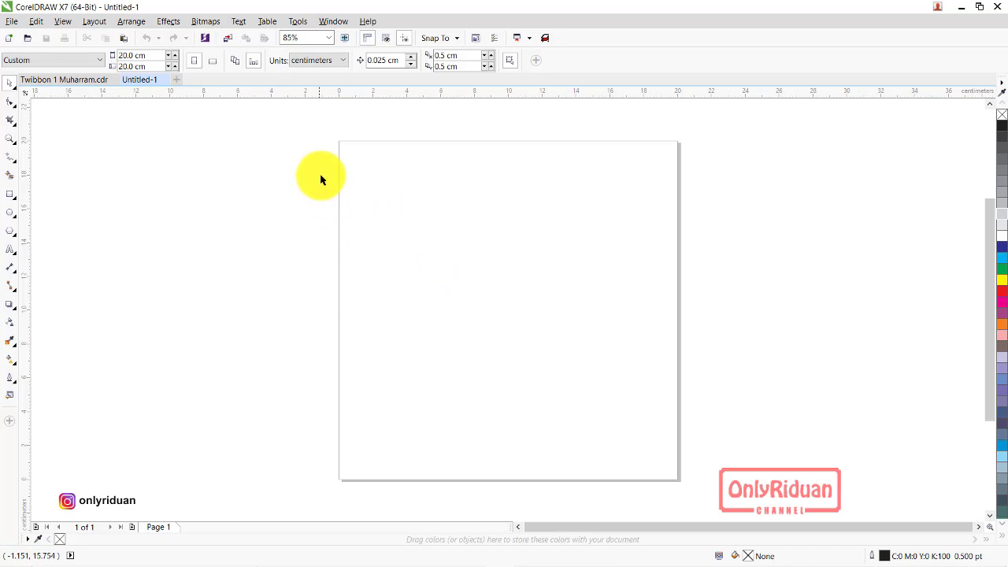
{"action": "double_click", "coordinate": [10, 195]}
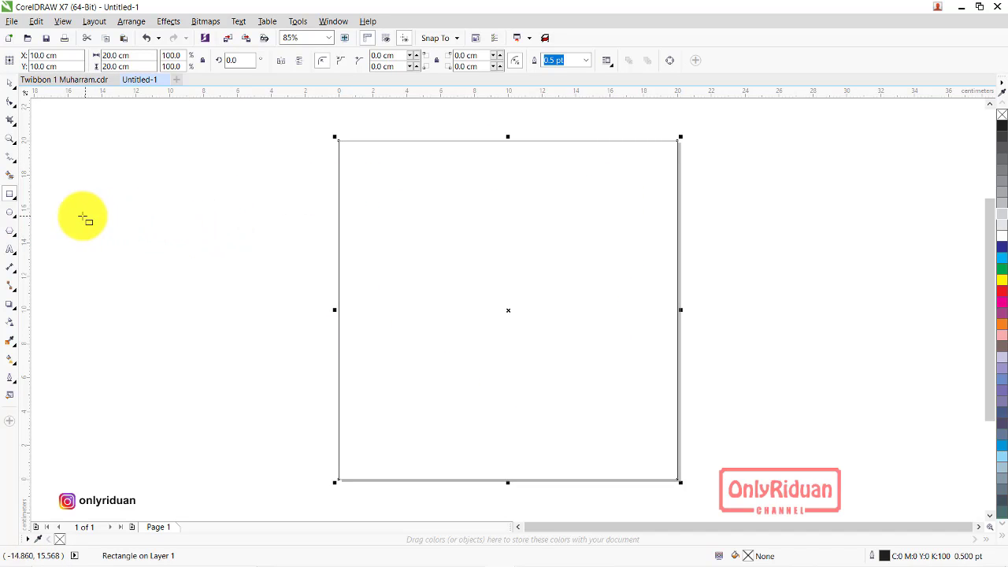
Step: Draw a perfect circle, place it right of the page centre and scale it to about 12.4 cm in diameter
{"action": "left_click", "coordinate": [10, 213]}
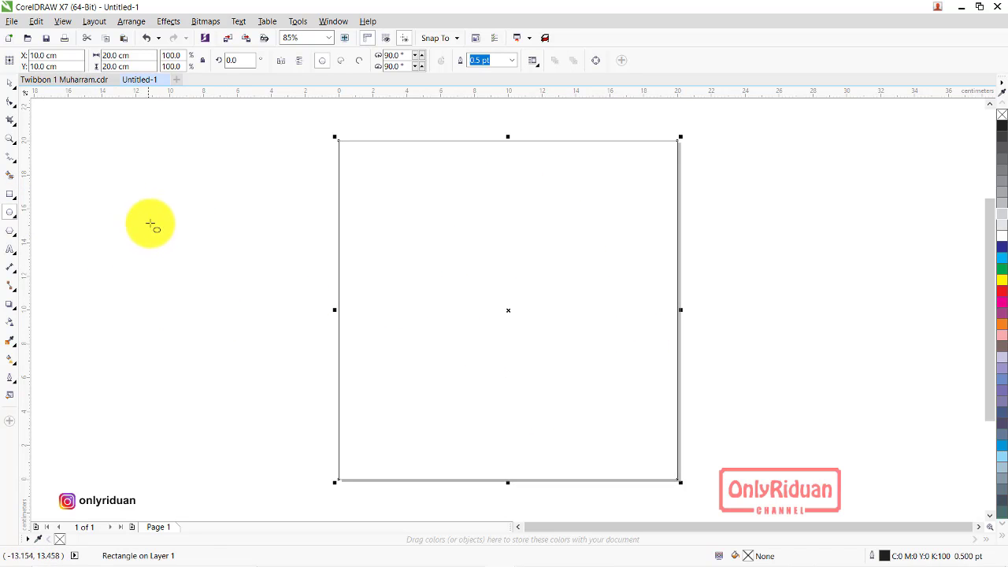
{"action": "left_click_drag", "start_coordinate": [152, 225], "coordinate": [358, 452]}
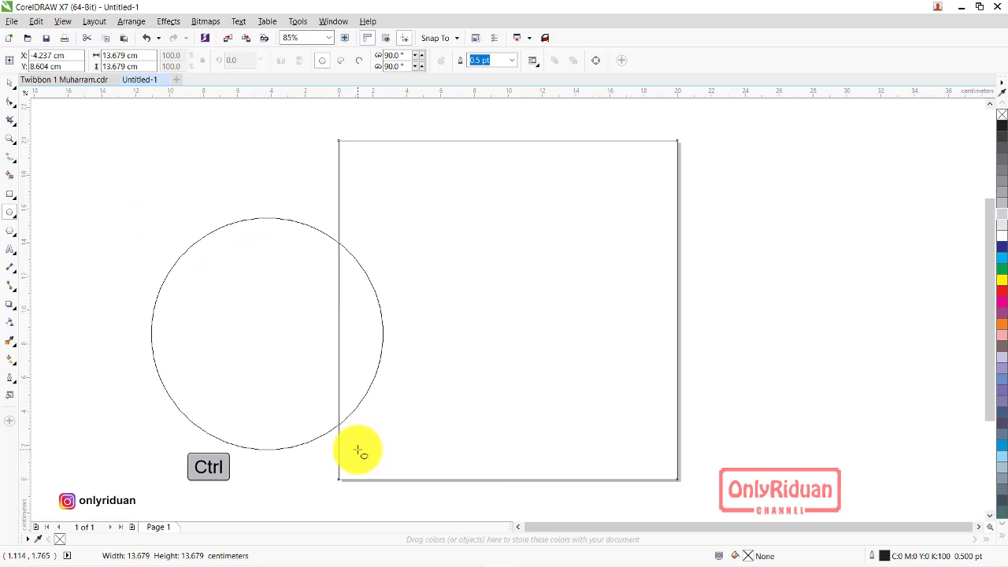
{"action": "left_click_drag", "start_coordinate": [358, 451], "coordinate": [358, 452]}
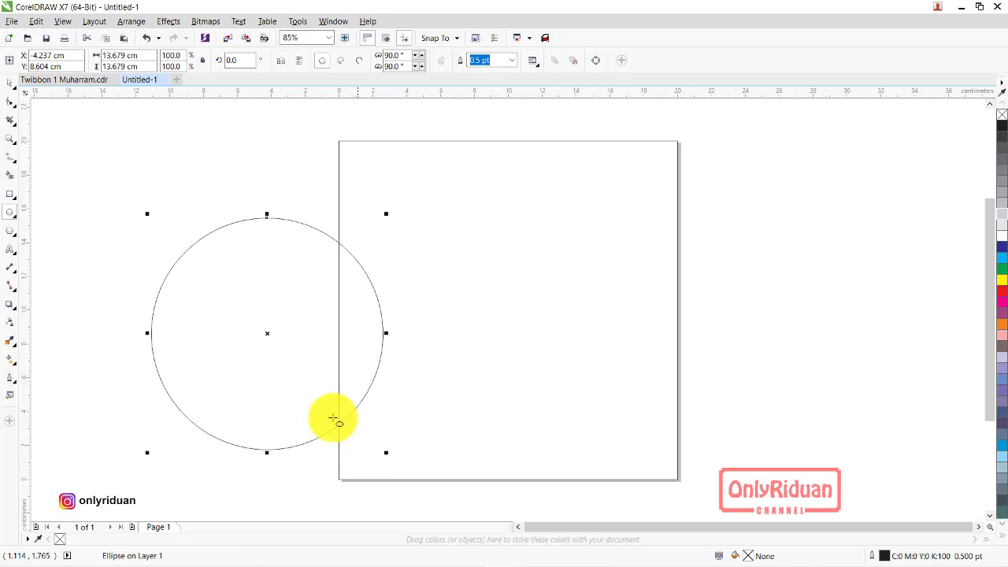
{"action": "left_click_drag", "start_coordinate": [269, 333], "coordinate": [540, 303]}
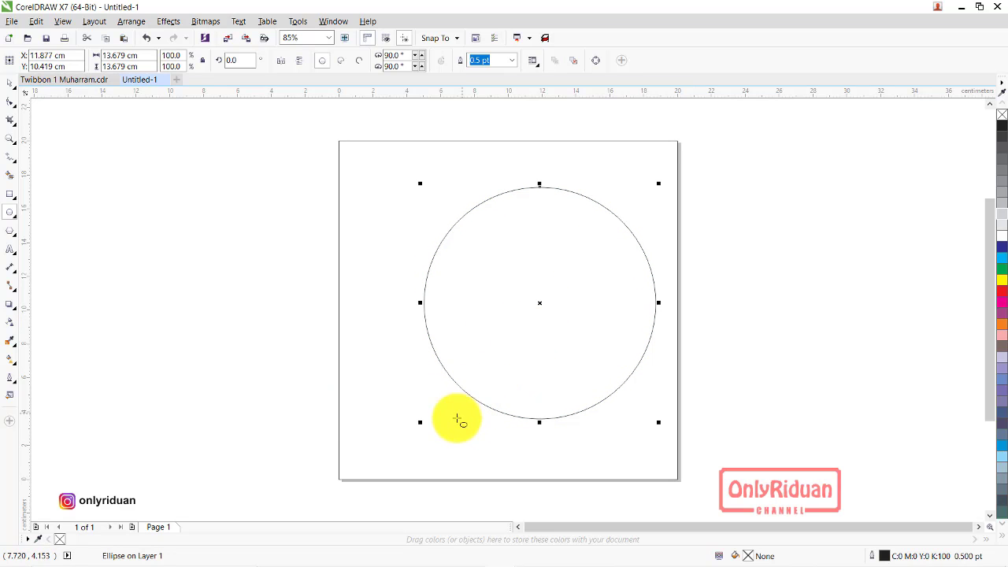
{"action": "left_click_drag", "start_coordinate": [420, 424], "coordinate": [443, 407]}
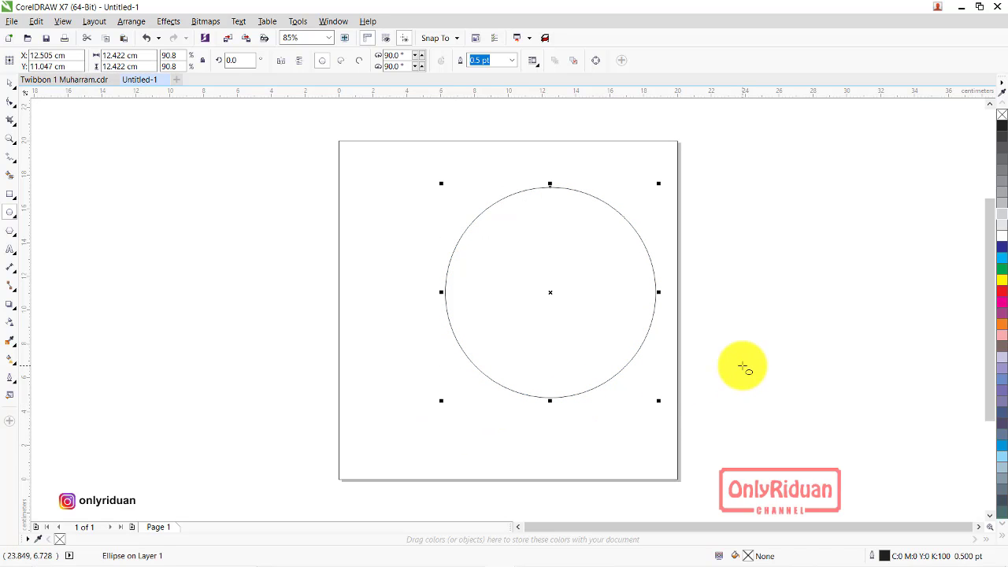
Step: Make two smaller concentric copies of the circle inside it, about 11.5 cm and 11 cm in diameter
{"action": "left_click", "coordinate": [10, 82]}
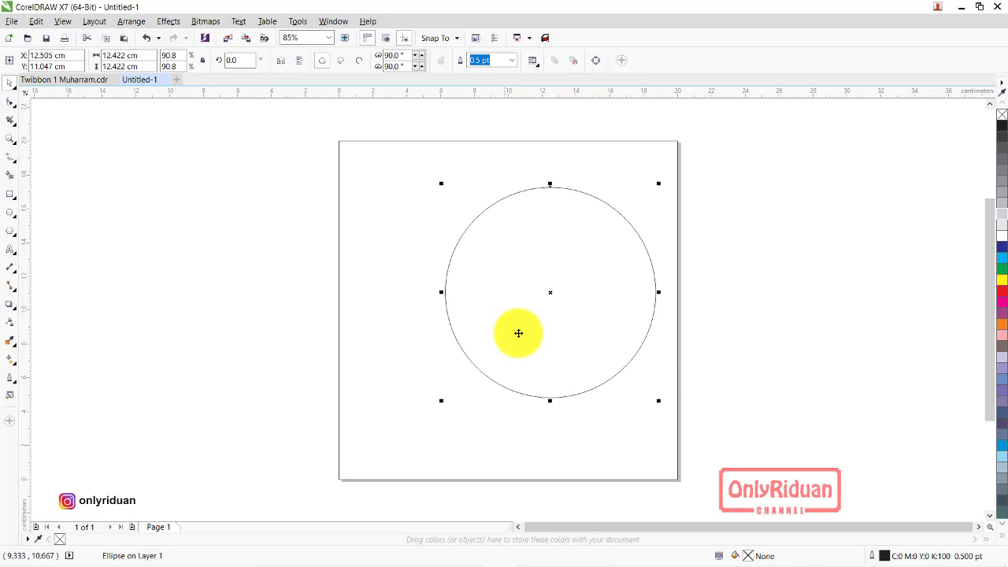
{"action": "key", "text": "shift"}
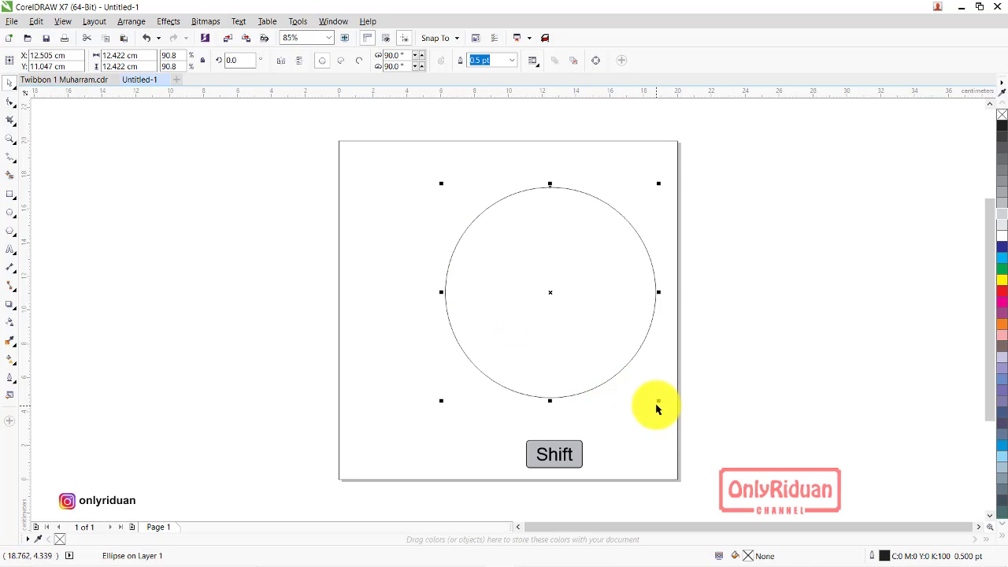
{"action": "left_click_drag", "start_coordinate": [658, 401], "coordinate": [652, 414]}
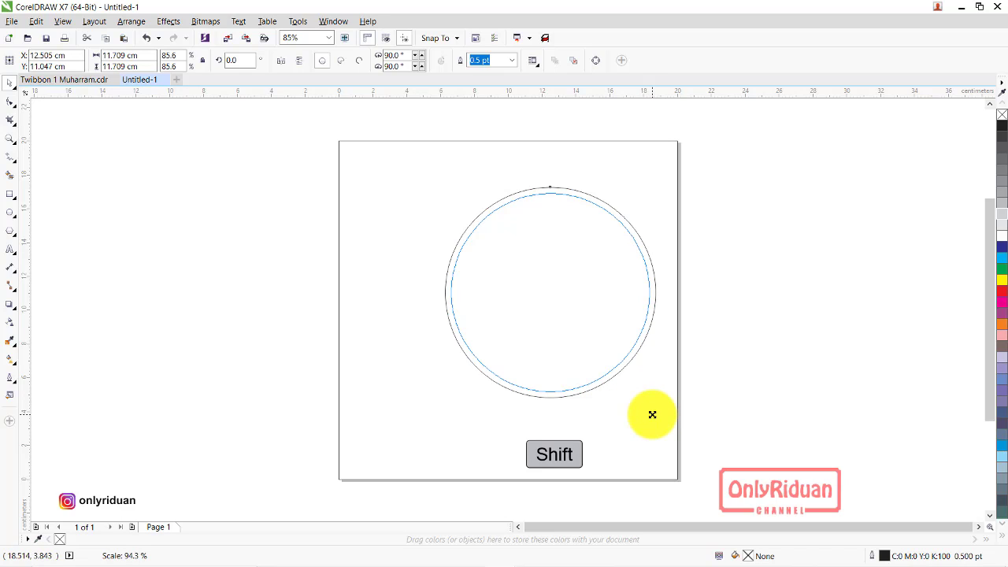
{"action": "left_click_drag", "start_coordinate": [652, 415], "coordinate": [650, 415]}
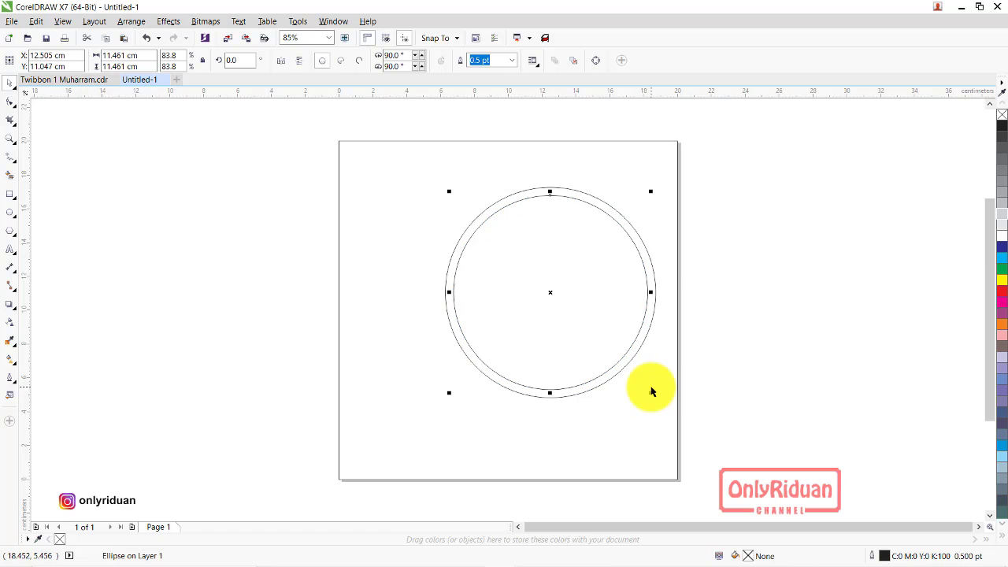
{"action": "scroll", "coordinate": [651, 392], "scroll_direction": "up", "scroll_amount": 2}
{"action": "left_click_drag", "start_coordinate": [648, 395], "coordinate": [641, 400]}
{"action": "scroll", "coordinate": [671, 290], "scroll_direction": "down", "scroll_amount": 2}
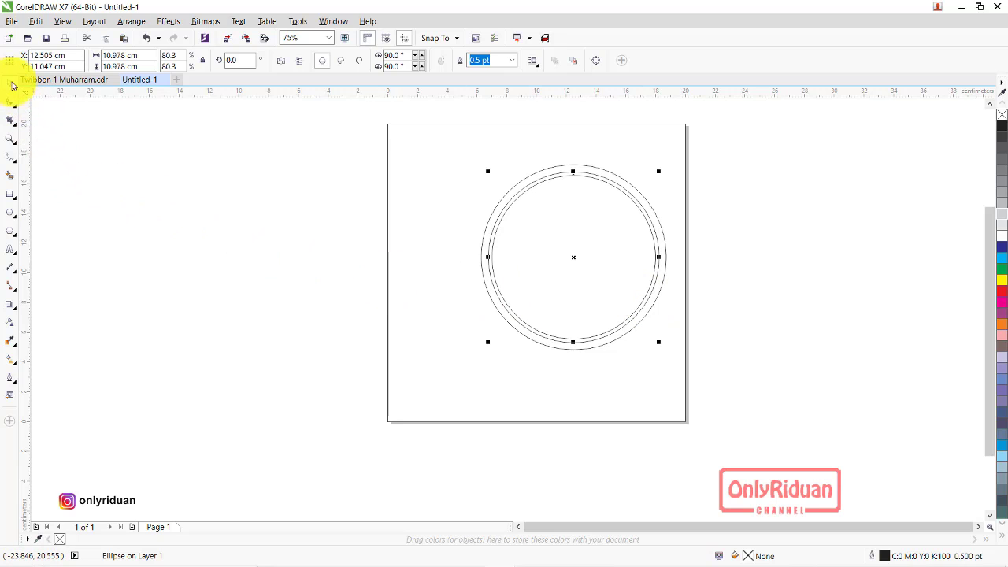
Step: Enlarge the middle circle about its centre to about 11.6 cm in diameter
{"action": "scroll", "coordinate": [637, 214], "scroll_direction": "up", "scroll_amount": 2}
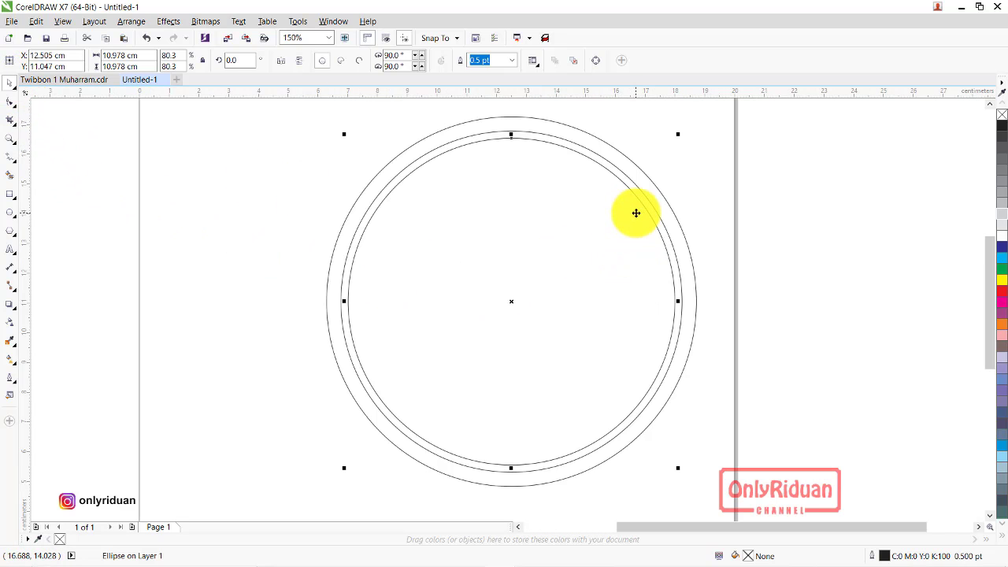
{"action": "left_click", "coordinate": [760, 250]}
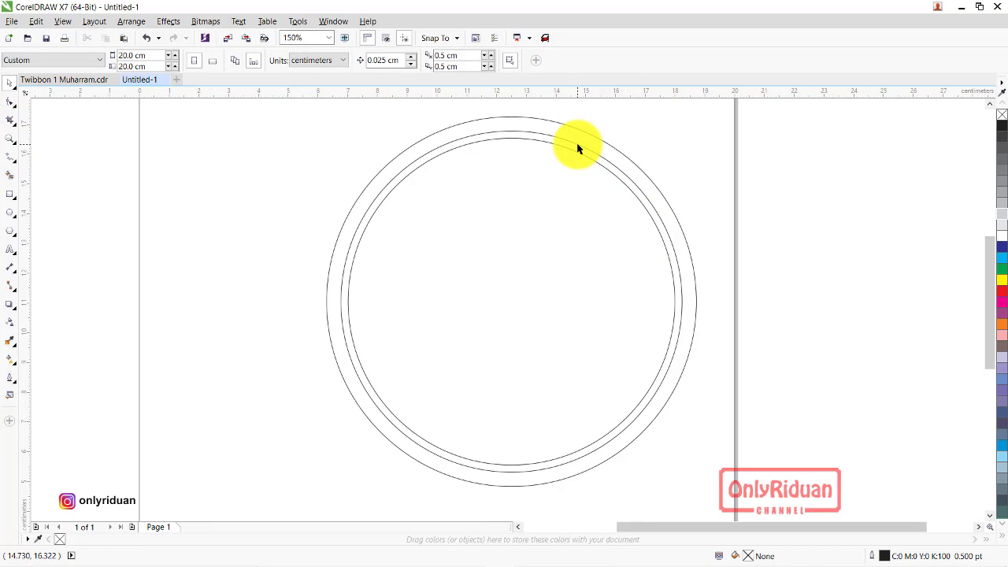
{"action": "left_click", "coordinate": [578, 148]}
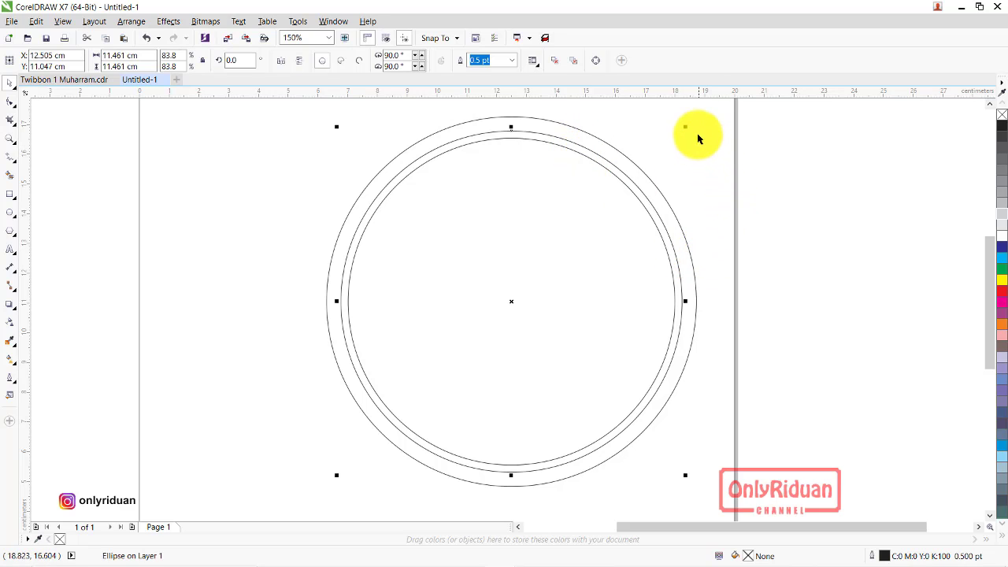
{"action": "left_click_drag", "start_coordinate": [688, 127], "coordinate": [700, 129]}
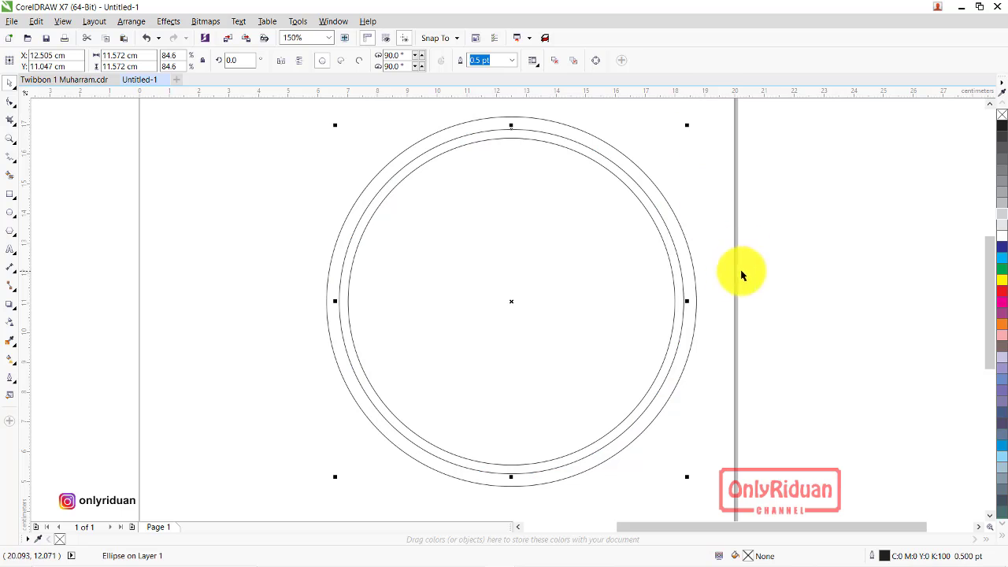
{"action": "left_click", "coordinate": [825, 252]}
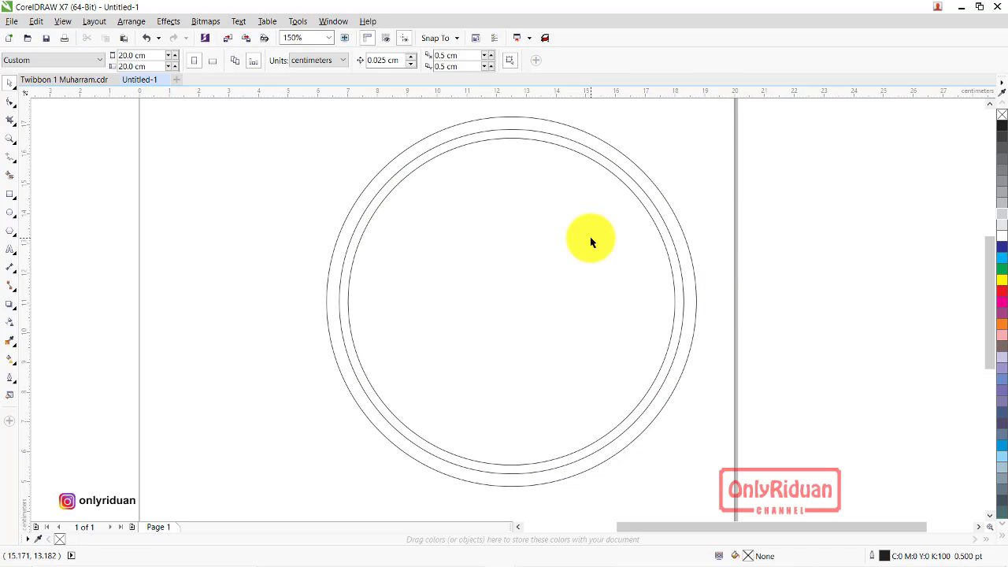
Step: Trim the outer circle with the middle circle to form a ring, and select the resulting ring
{"action": "left_click", "coordinate": [553, 121]}
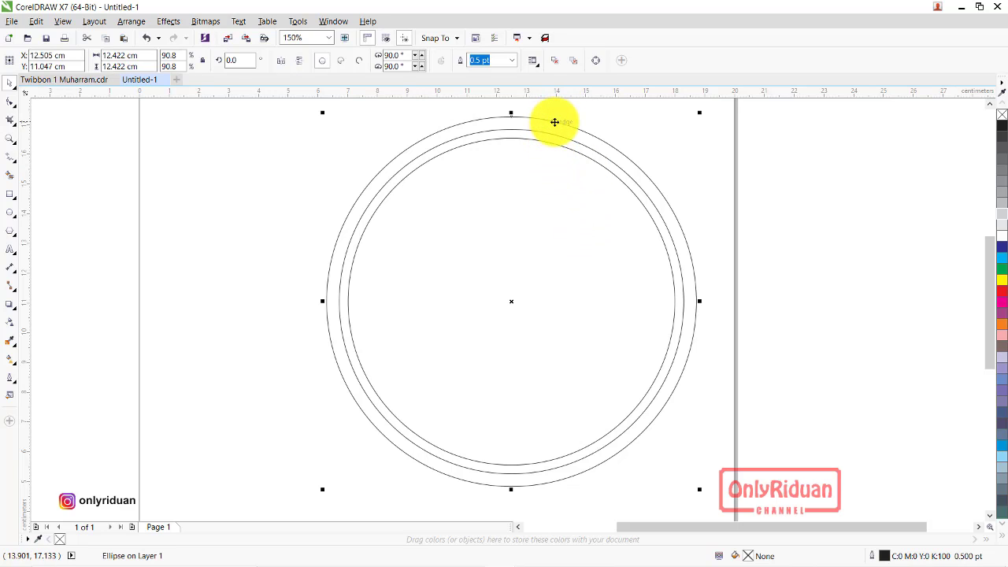
{"action": "left_click", "coordinate": [803, 171]}
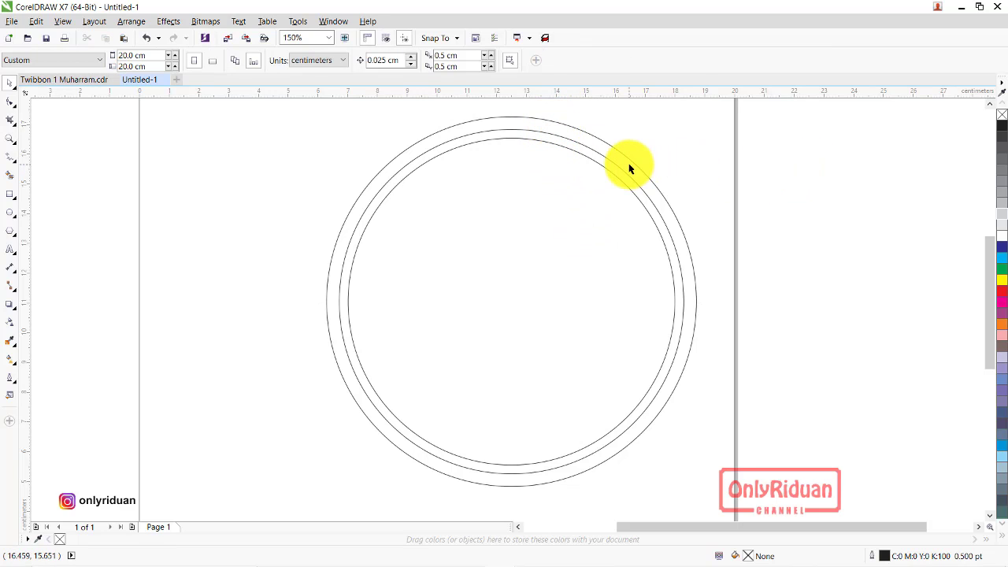
{"action": "left_click", "coordinate": [520, 132]}
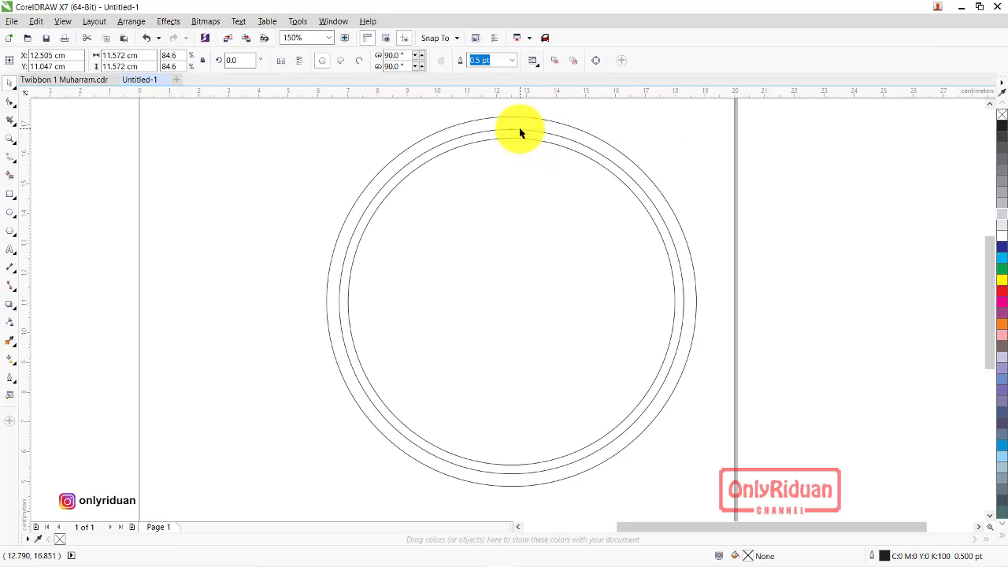
{"action": "left_click", "coordinate": [795, 265]}
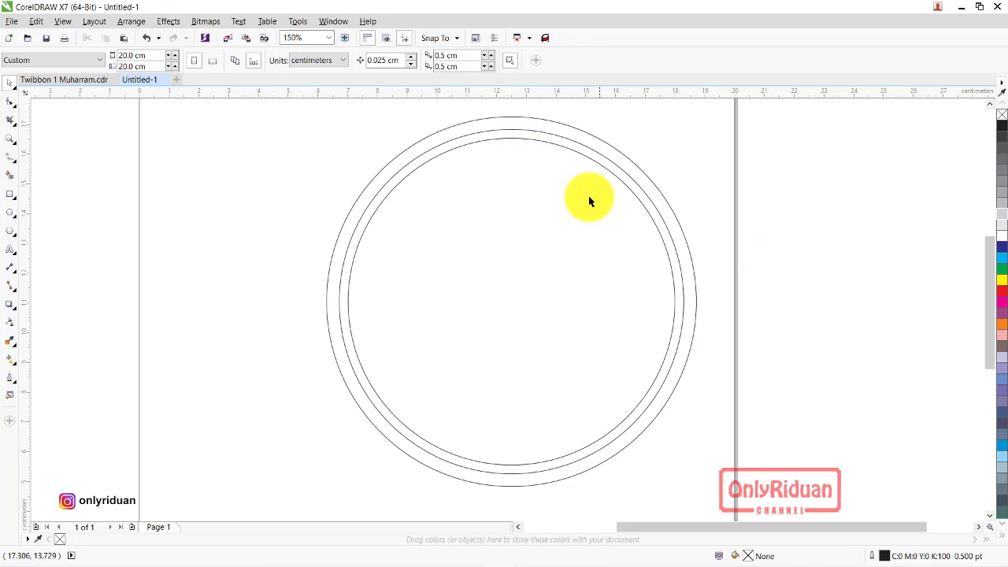
{"action": "left_click", "coordinate": [557, 140]}
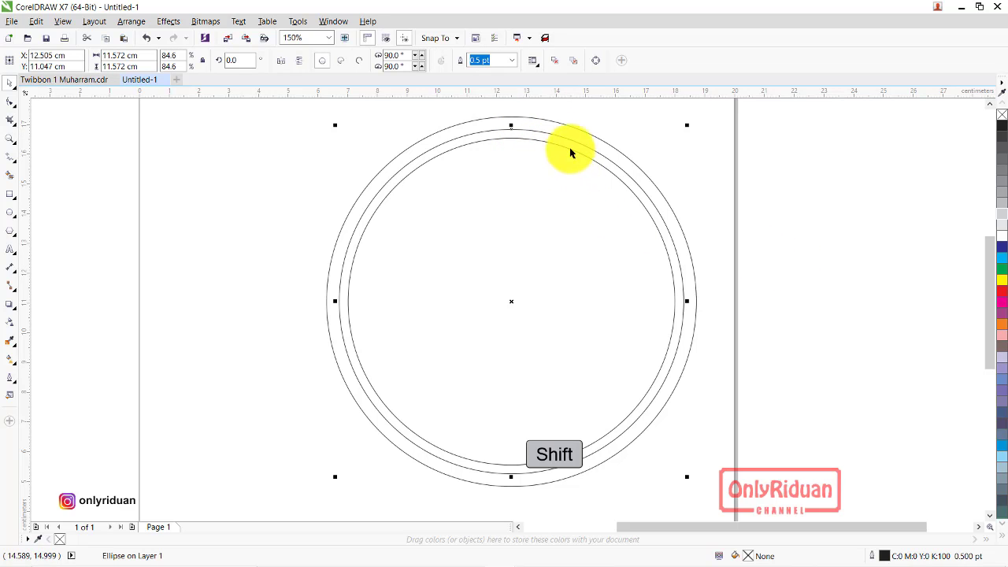
{"action": "left_click", "coordinate": [568, 126], "text": "shift"}
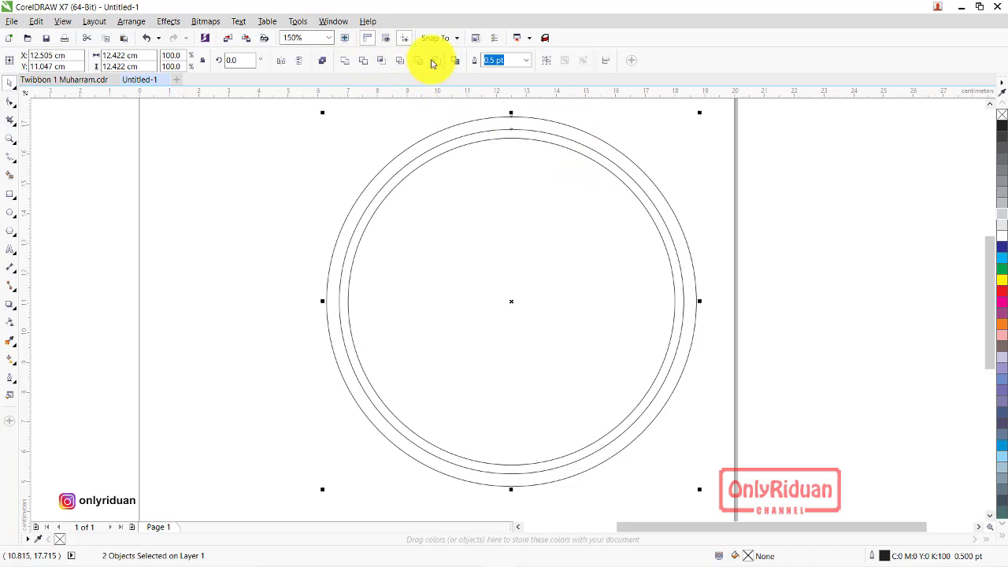
{"action": "left_click", "coordinate": [365, 67]}
{"action": "left_click", "coordinate": [752, 185]}
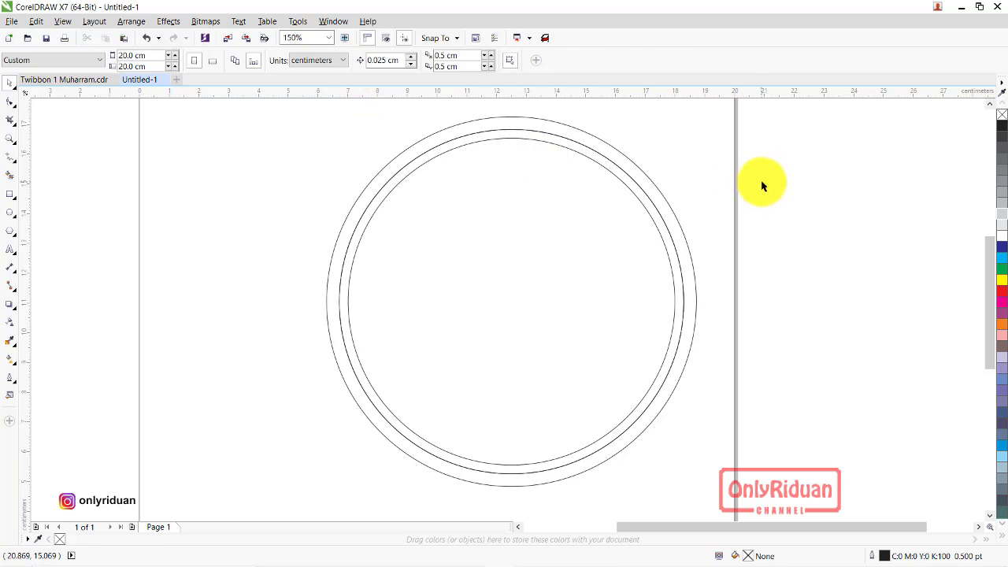
{"action": "left_click", "coordinate": [594, 148]}
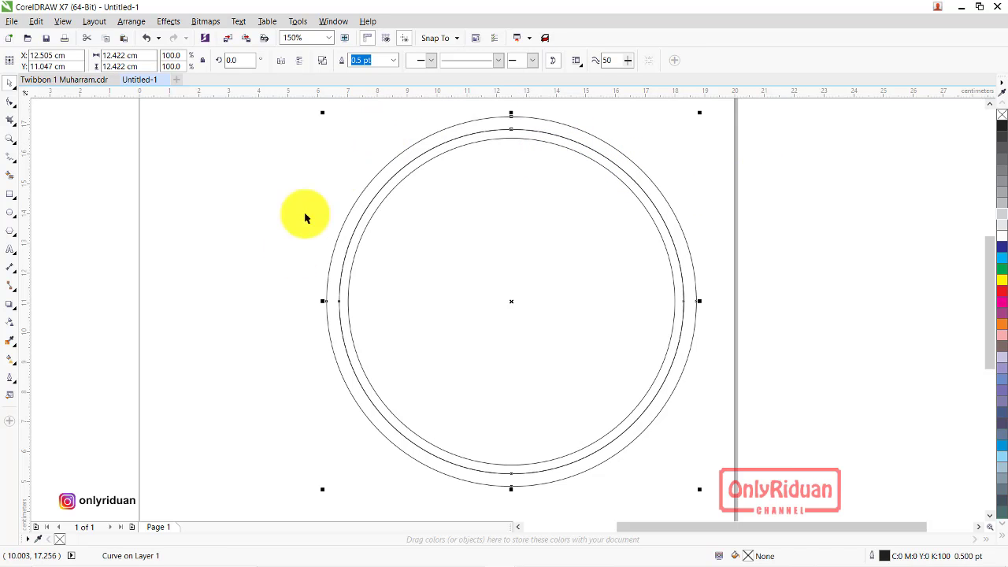
{"action": "left_click", "coordinate": [1002, 280]}
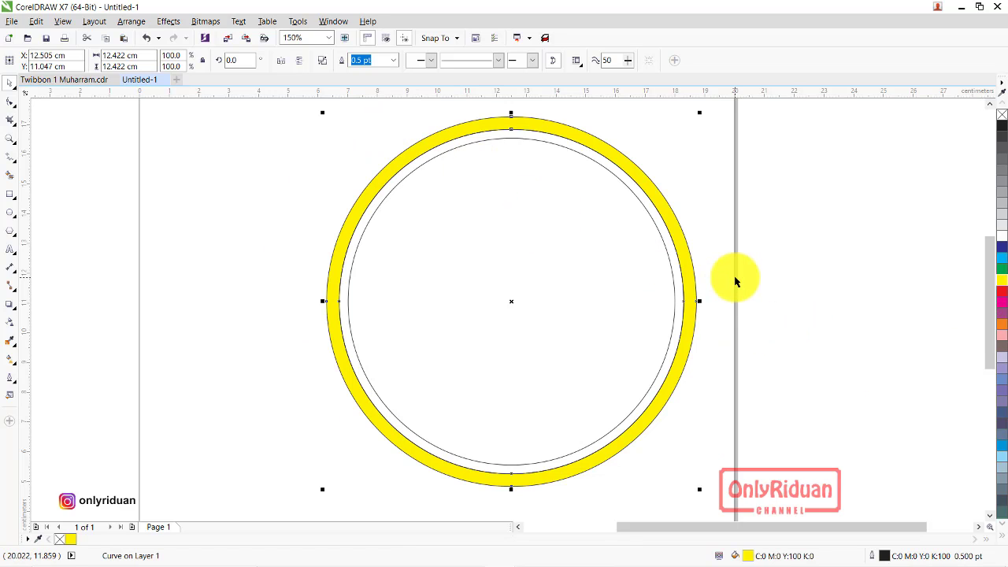
{"action": "key", "text": "ctrl+z"}
{"action": "left_click", "coordinate": [801, 238]}
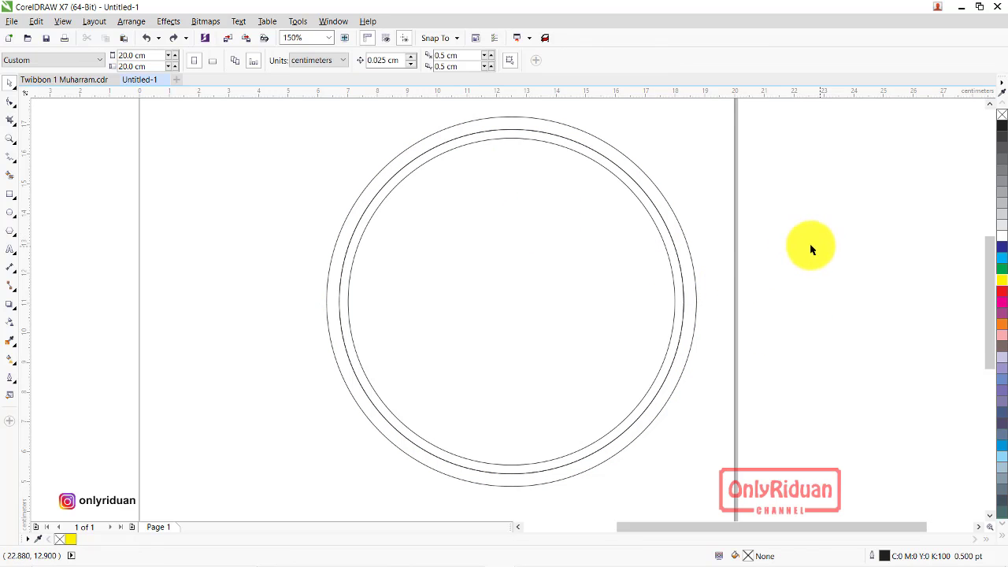
Step: Trim the middle circle with the inner circle to form a second ring, and fill that ring with yellow
{"action": "left_click", "coordinate": [498, 227]}
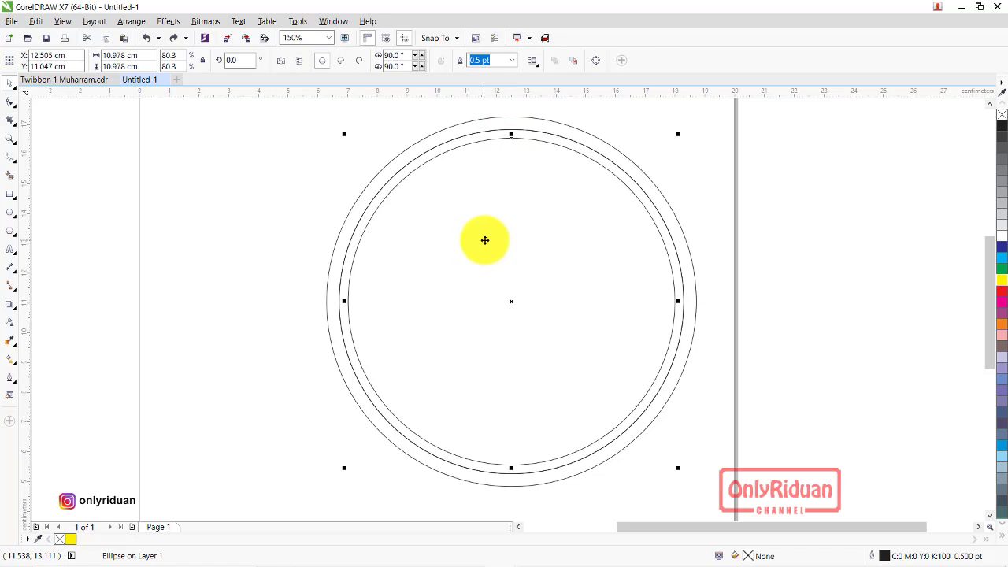
{"action": "left_click", "coordinate": [792, 237]}
{"action": "left_click", "coordinate": [519, 216]}
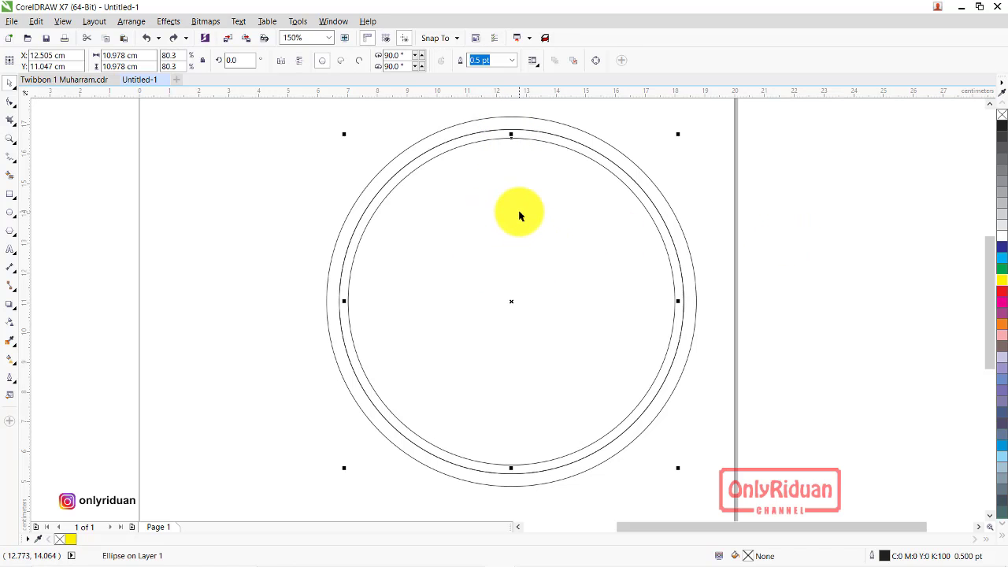
{"action": "left_click", "coordinate": [528, 137], "text": "shift"}
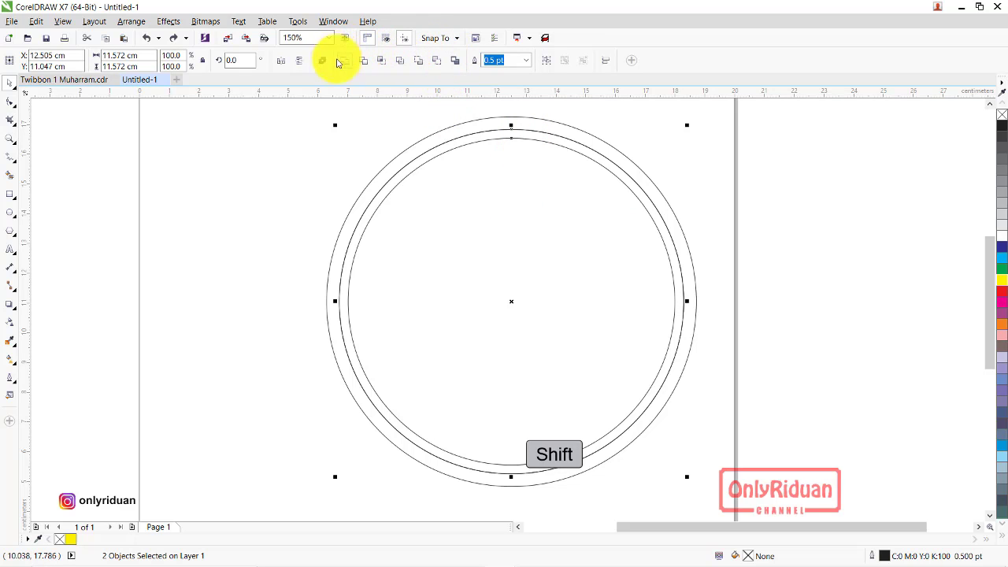
{"action": "left_click", "coordinate": [363, 61]}
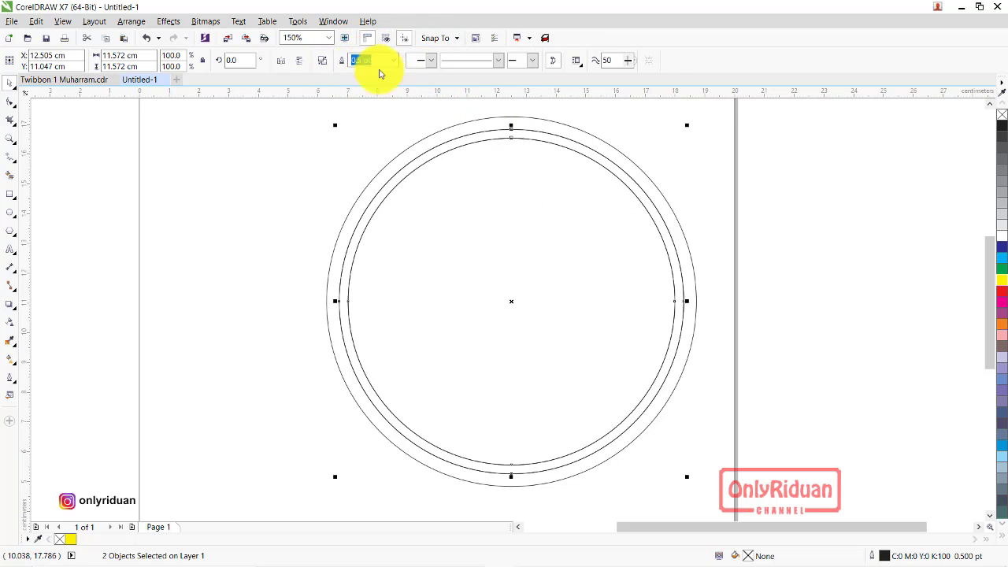
{"action": "left_click", "coordinate": [735, 181]}
{"action": "left_click", "coordinate": [580, 152]}
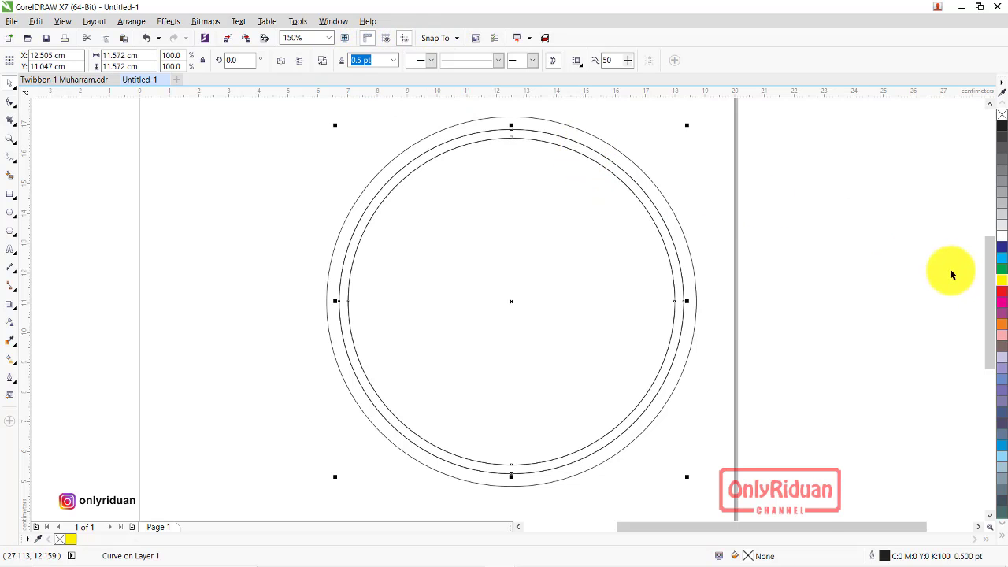
{"action": "left_click", "coordinate": [1003, 284]}
{"action": "left_click", "coordinate": [551, 214]}
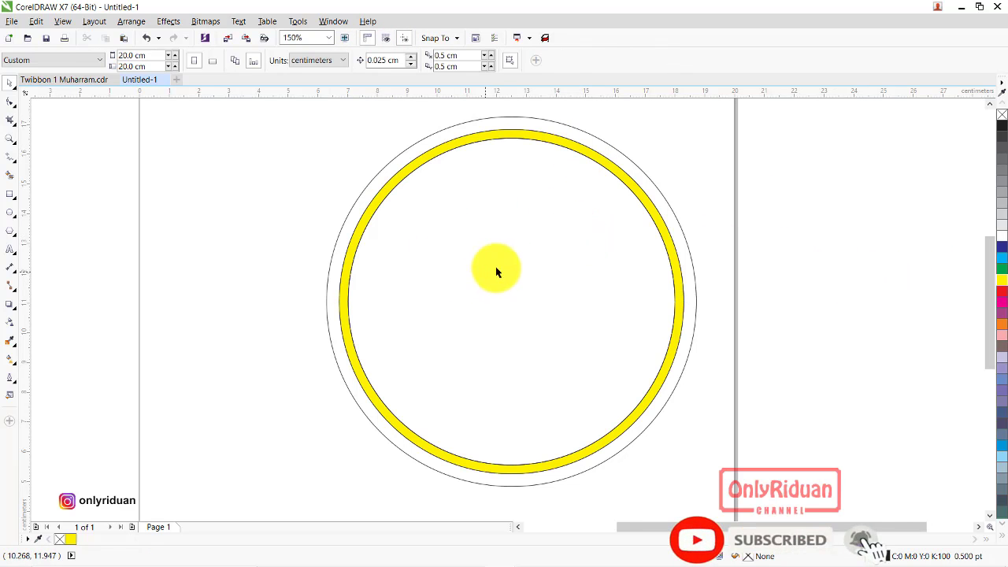
{"action": "left_click_drag", "start_coordinate": [505, 260], "coordinate": [660, 272]}
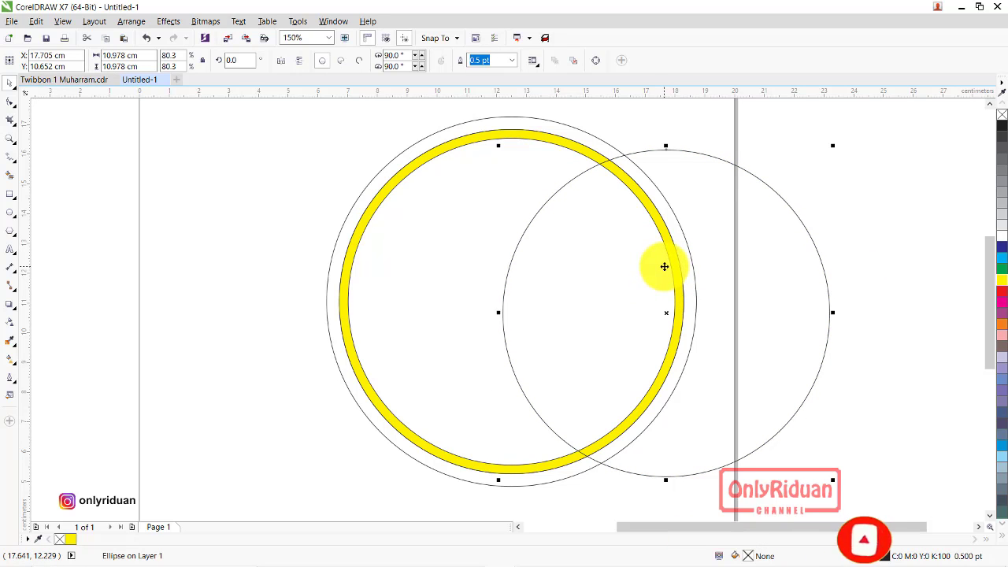
{"action": "key", "text": "ctrl+z"}
Step: Trim the page-sized square with the inner circle to cut a round opening, and fill the square with green
{"action": "scroll", "coordinate": [691, 240], "scroll_direction": "down", "scroll_amount": 2}
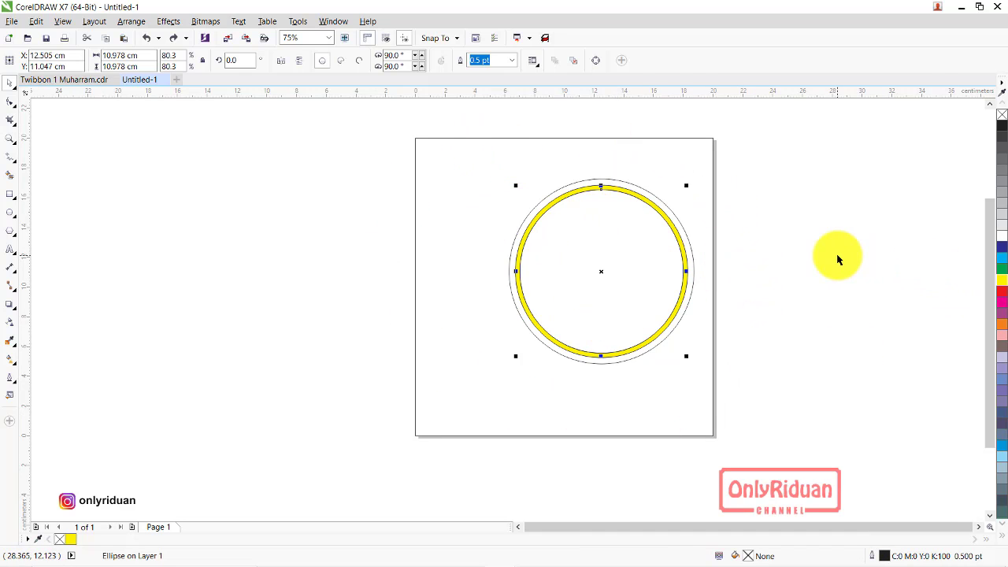
{"action": "left_click", "coordinate": [731, 271]}
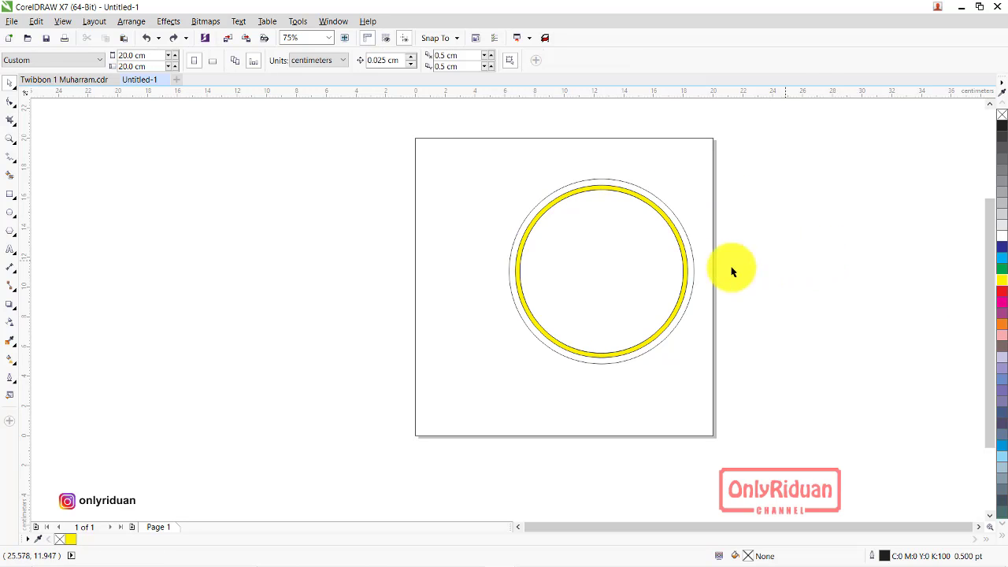
{"action": "left_click", "coordinate": [606, 270]}
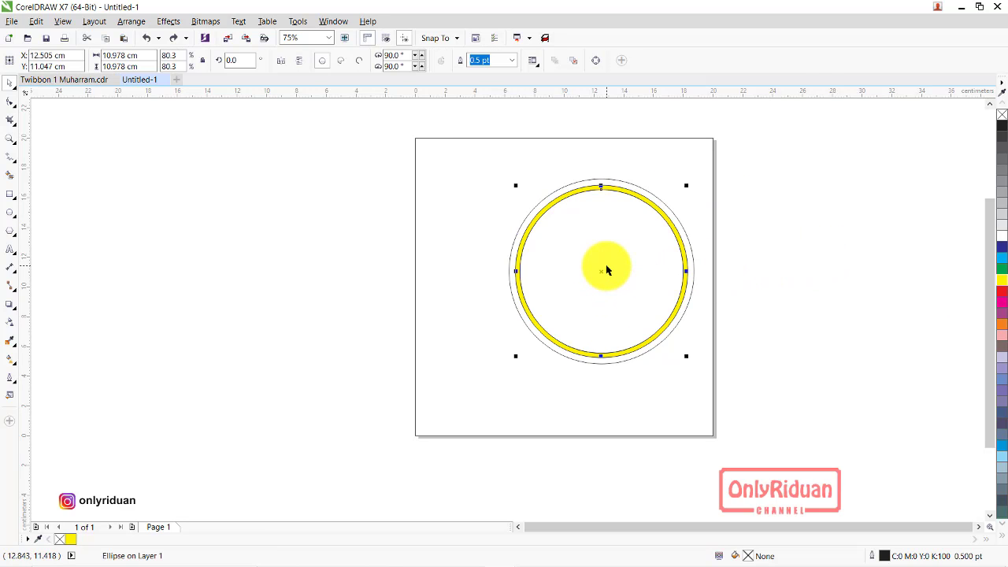
{"action": "left_click", "coordinate": [453, 161], "text": "shift"}
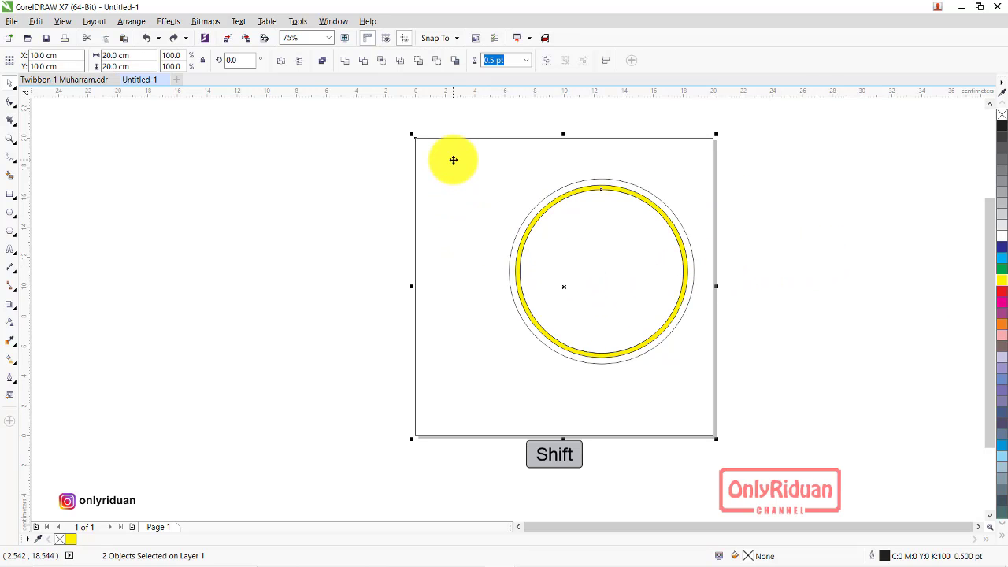
{"action": "left_click", "coordinate": [364, 61]}
{"action": "left_click", "coordinate": [721, 167]}
{"action": "left_click", "coordinate": [655, 168]}
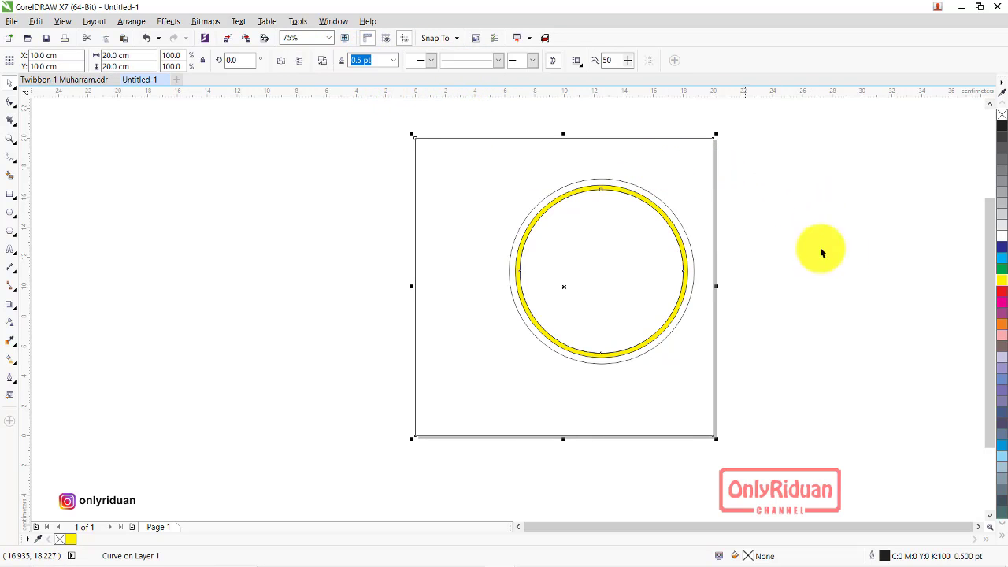
{"action": "left_click", "coordinate": [1001, 268]}
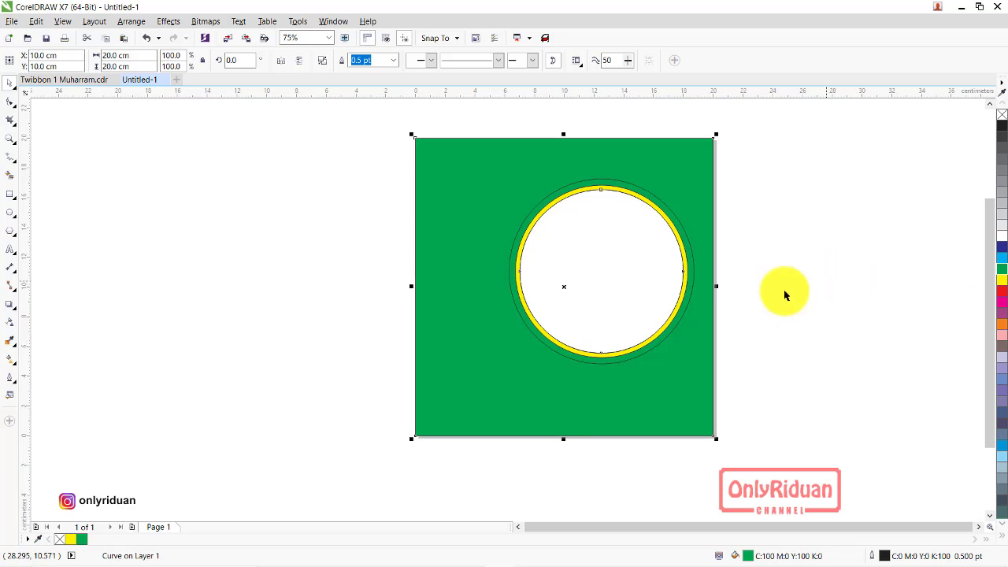
{"action": "key", "text": "Escape"}
Step: Move the leftover inner circle off the page and delete it
{"action": "left_click", "coordinate": [619, 241]}
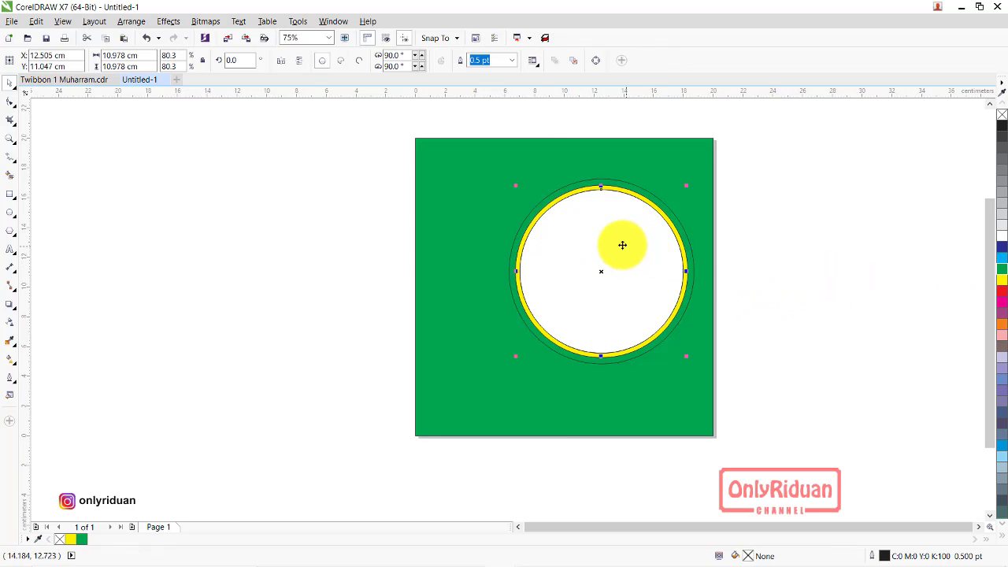
{"action": "left_click_drag", "start_coordinate": [610, 244], "coordinate": [882, 263]}
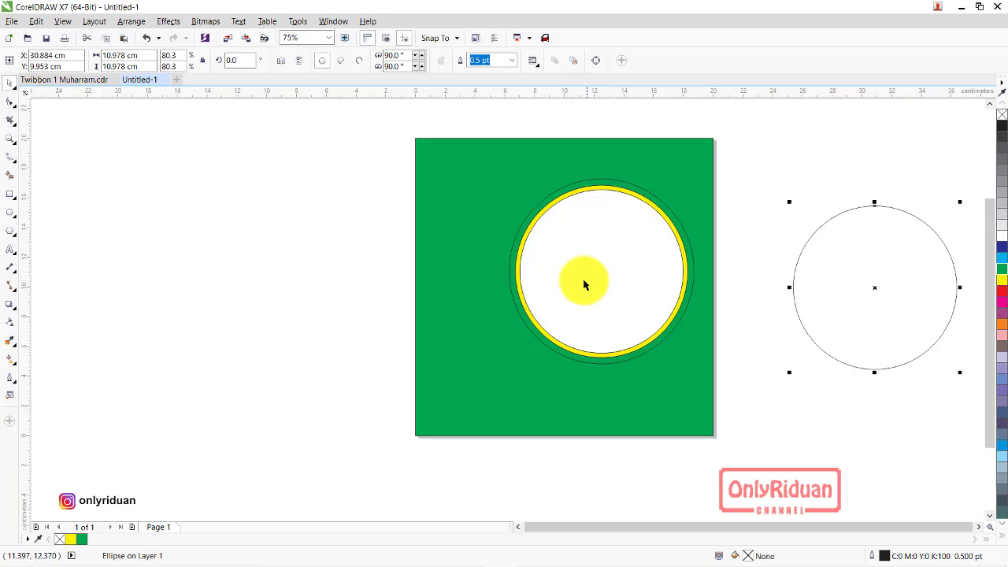
{"action": "left_click", "coordinate": [10, 138]}
{"action": "left_click_drag", "start_coordinate": [405, 130], "coordinate": [747, 450]}
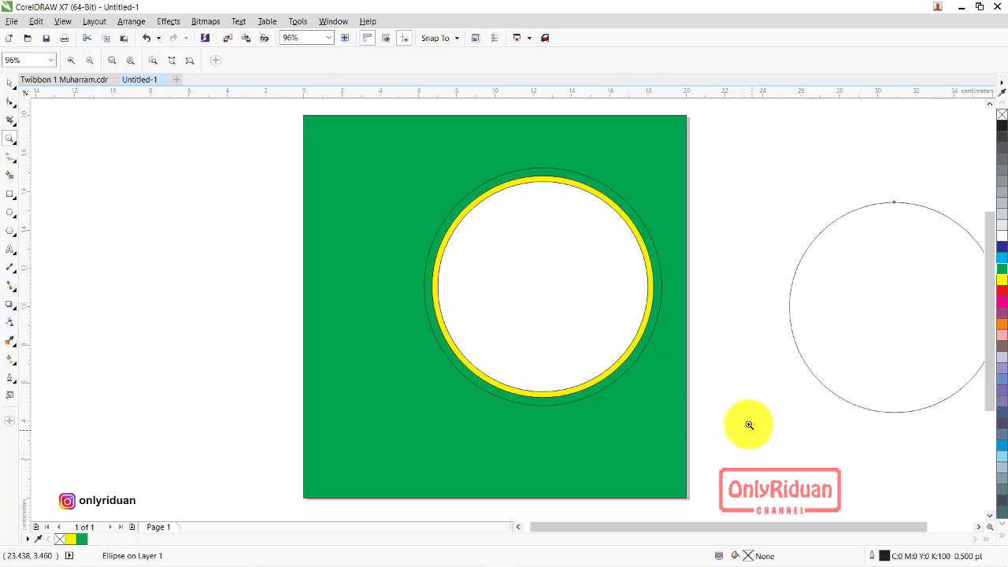
{"action": "left_click", "coordinate": [11, 84]}
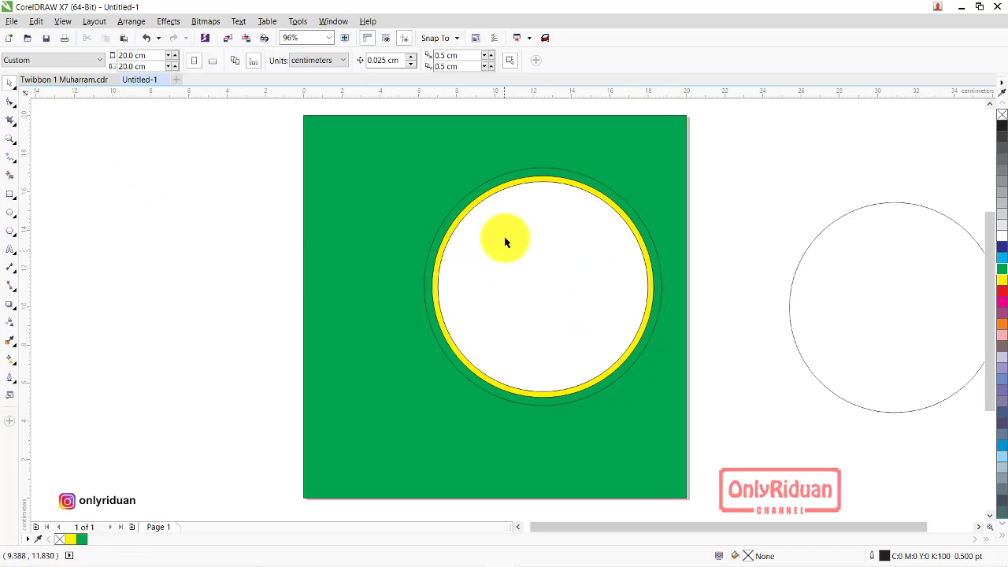
{"action": "left_click", "coordinate": [831, 285]}
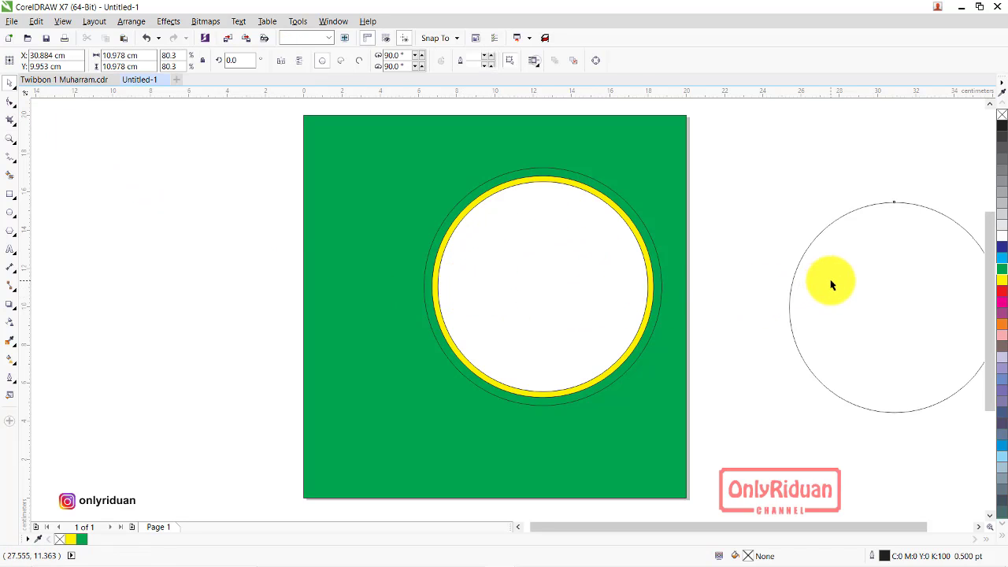
{"action": "key", "text": "Delete"}
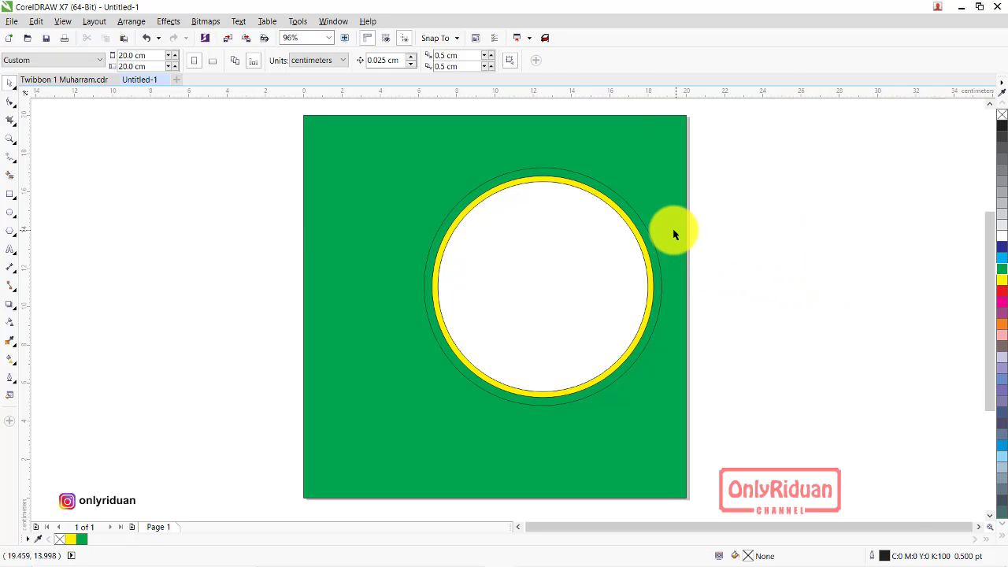
Step: Apply a fountain fill to the unfilled outer ring with the Interactive Fill tool
{"action": "left_click", "coordinate": [632, 213]}
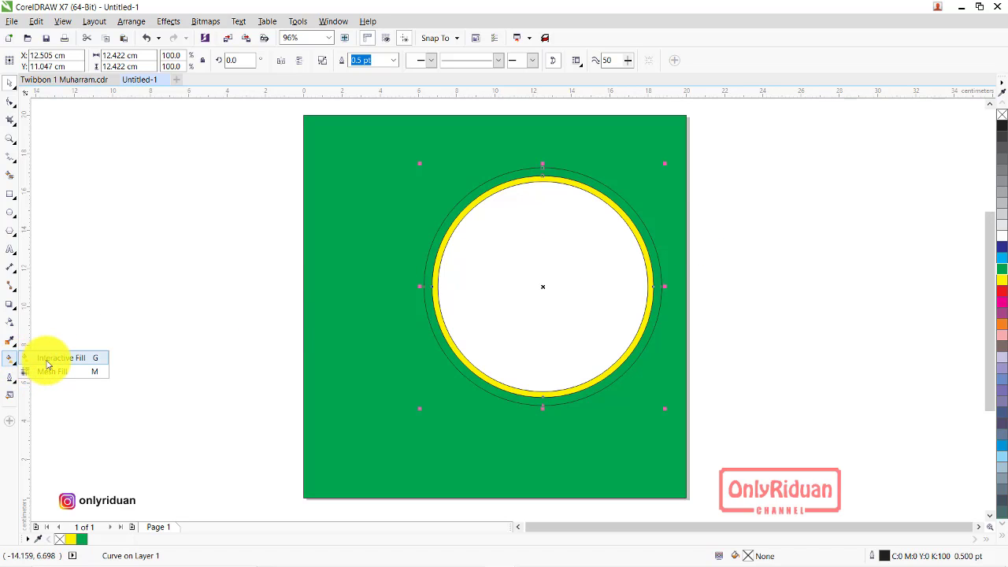
{"action": "left_click", "coordinate": [783, 218]}
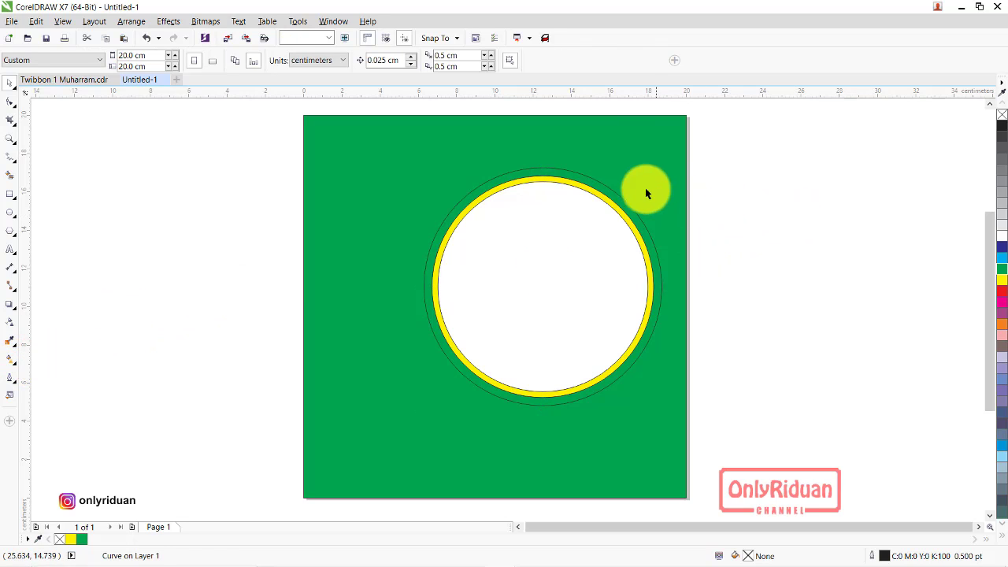
{"action": "left_click", "coordinate": [599, 185]}
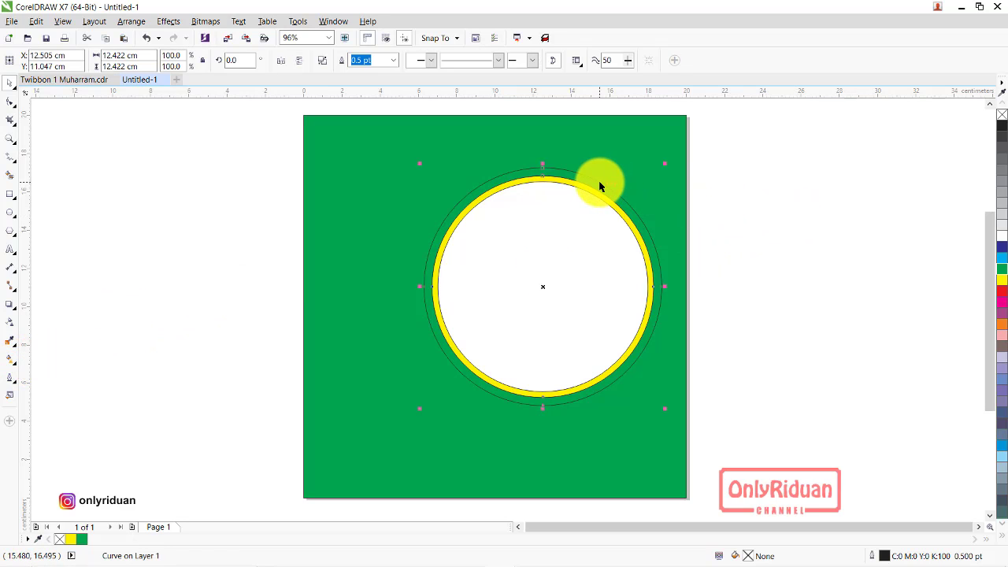
{"action": "left_click", "coordinate": [27, 360]}
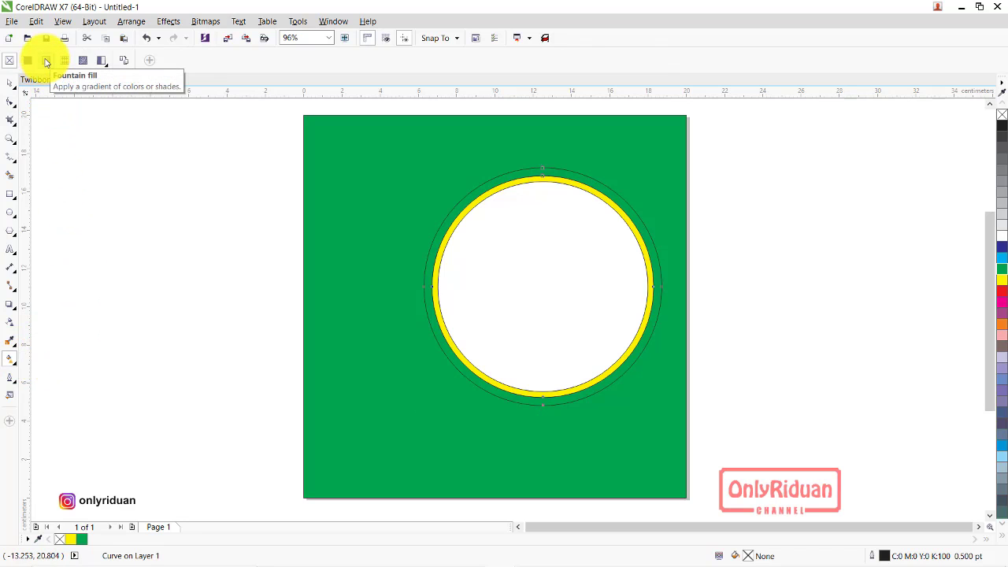
{"action": "left_click", "coordinate": [46, 61]}
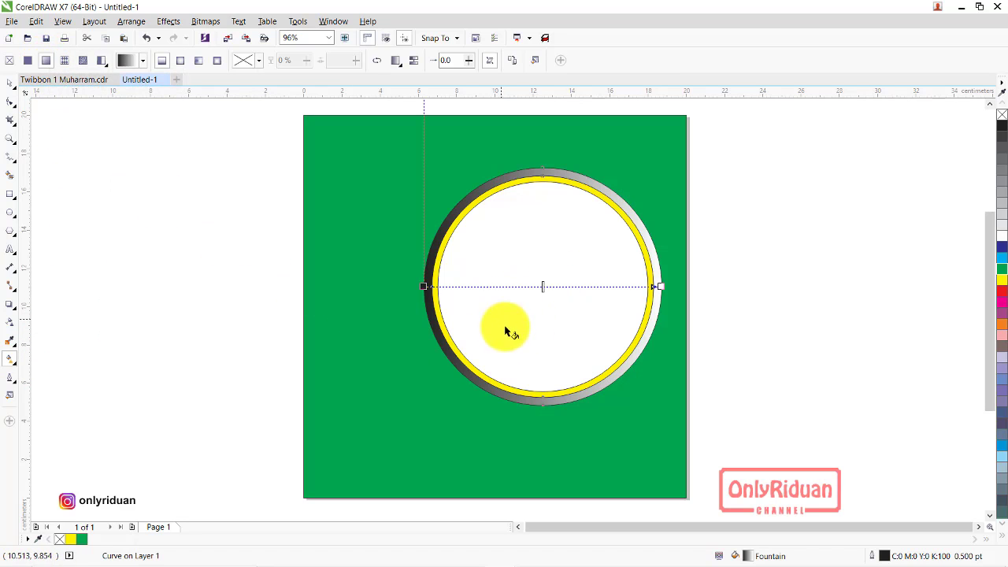
Step: Change the white end node of the outer ring's gradient to a golden orange
{"action": "left_click", "coordinate": [660, 286]}
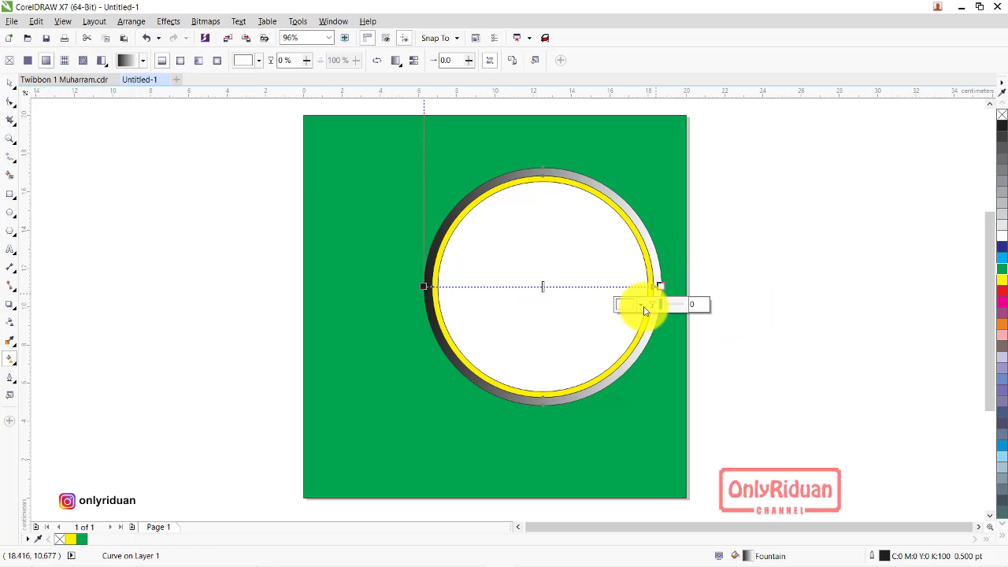
{"action": "left_click", "coordinate": [642, 307]}
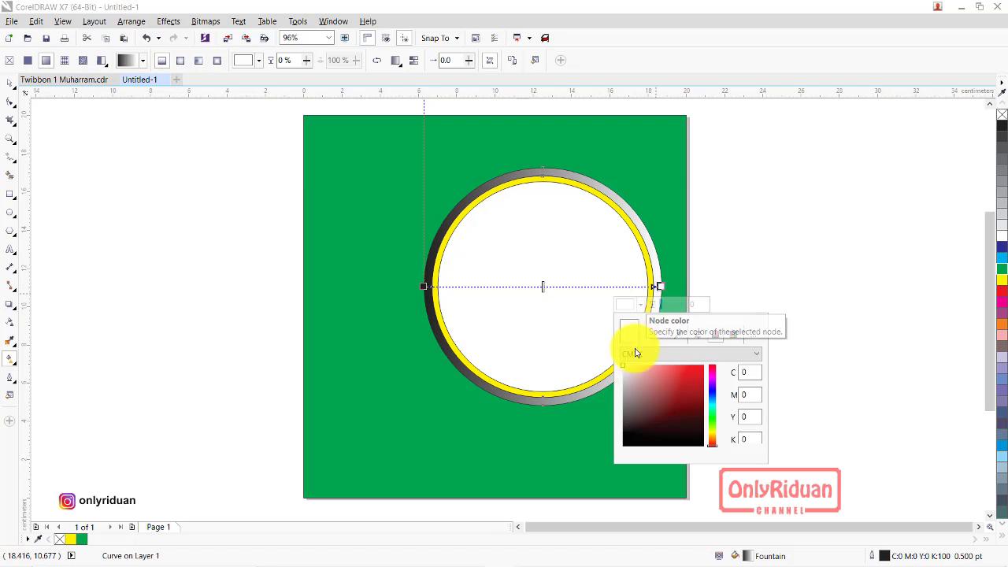
{"action": "left_click_drag", "start_coordinate": [711, 449], "coordinate": [714, 439]}
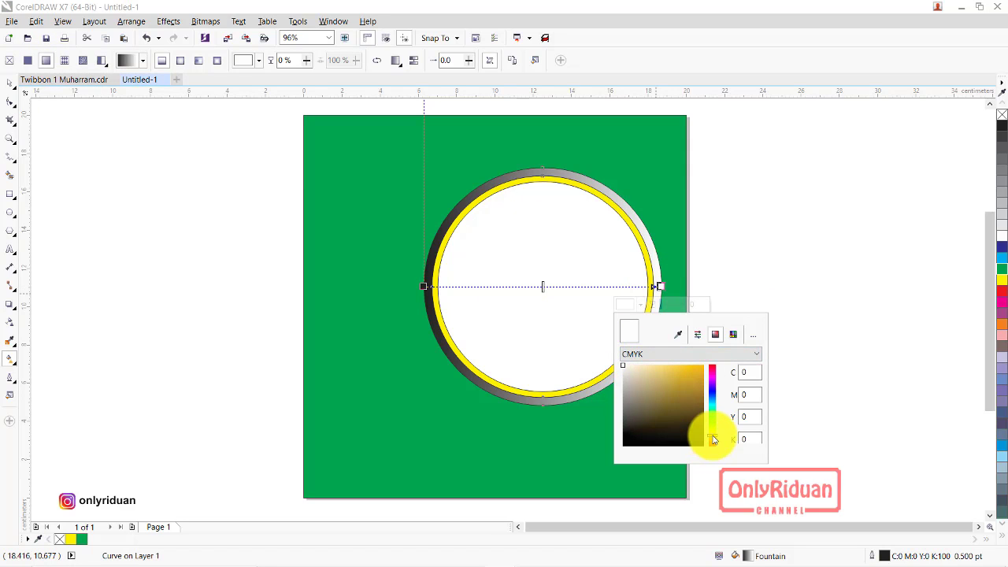
{"action": "left_click", "coordinate": [702, 391]}
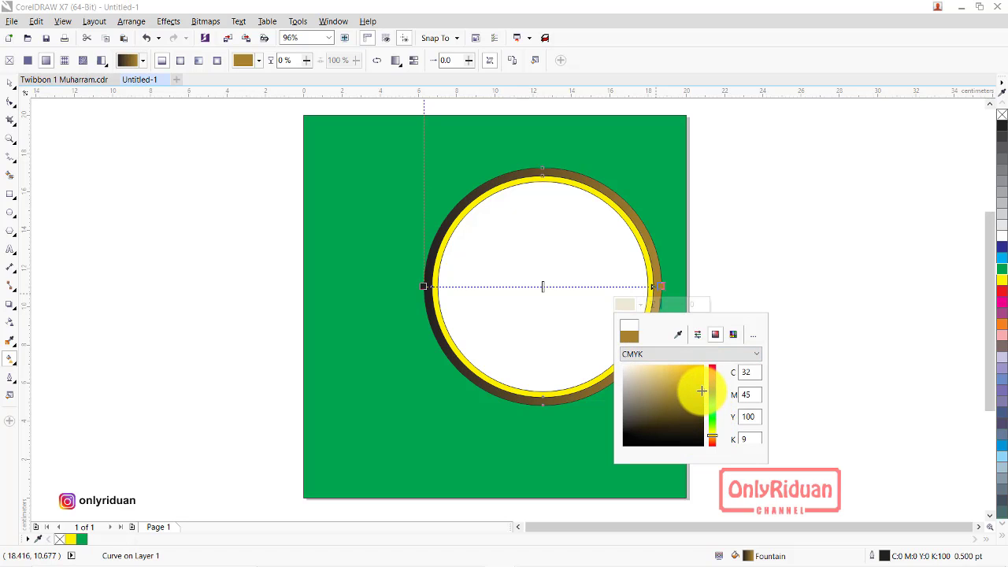
{"action": "left_click_drag", "start_coordinate": [702, 376], "coordinate": [703, 375]}
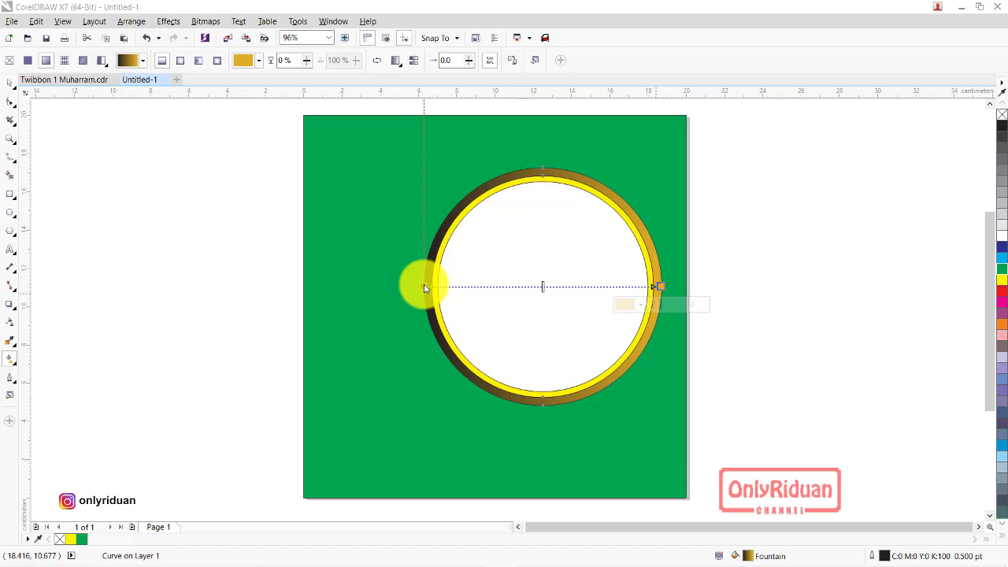
Step: Sample the ring's golden orange (C13 M31 Y99 K1) for the black start node of the outer ring's gradient
{"action": "left_click", "coordinate": [421, 285]}
{"action": "left_click", "coordinate": [403, 306]}
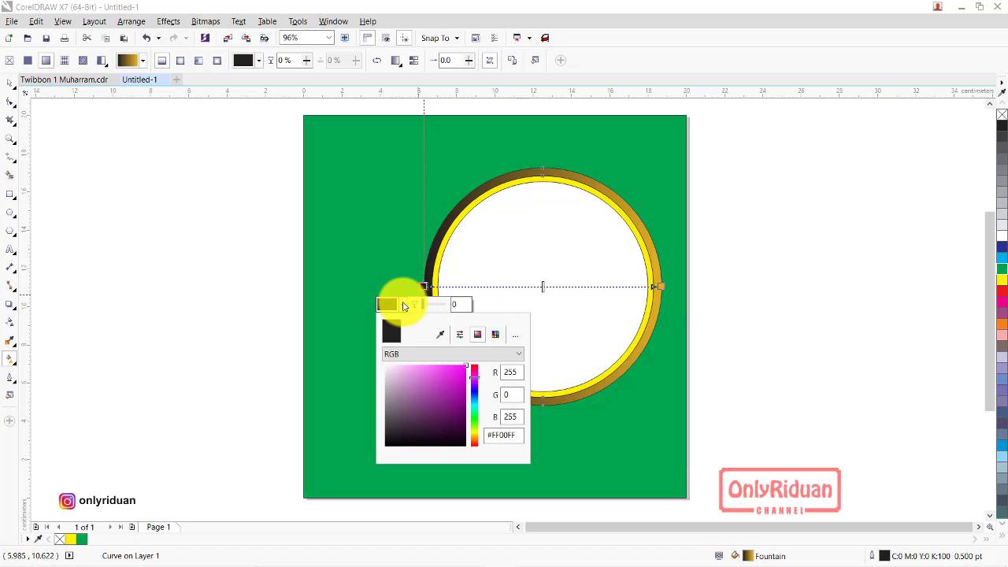
{"action": "left_click", "coordinate": [440, 334]}
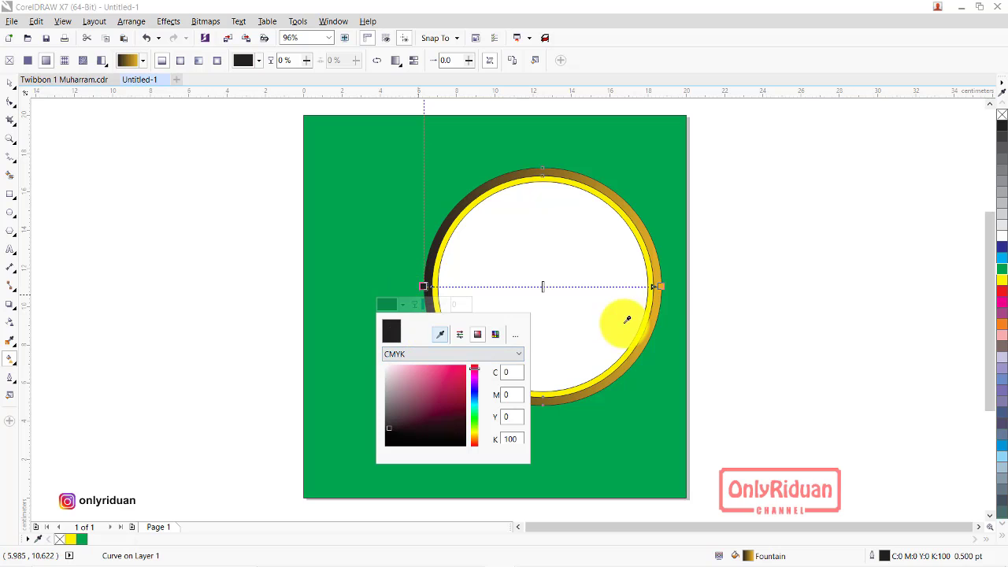
{"action": "left_click", "coordinate": [655, 277]}
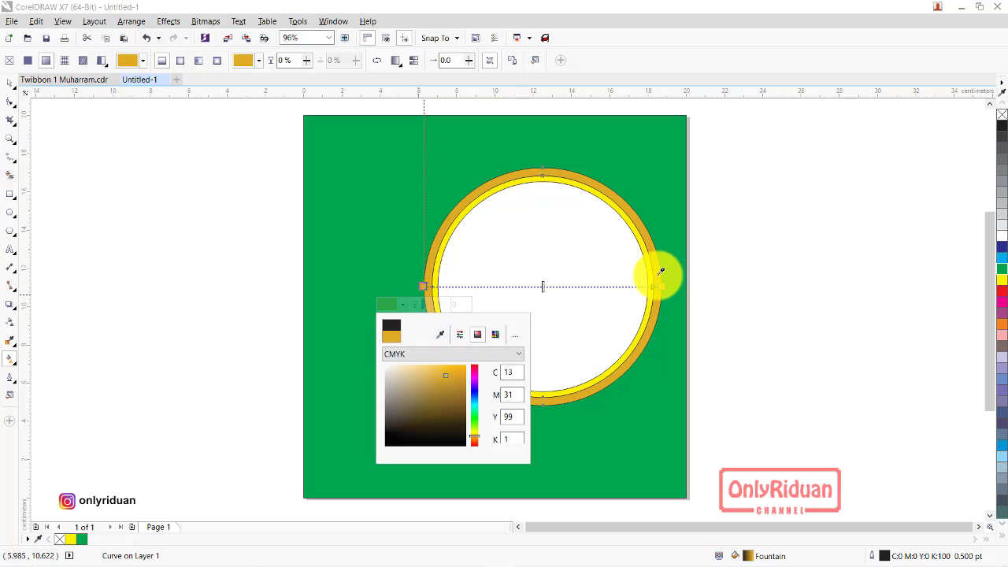
{"action": "left_click", "coordinate": [526, 287]}
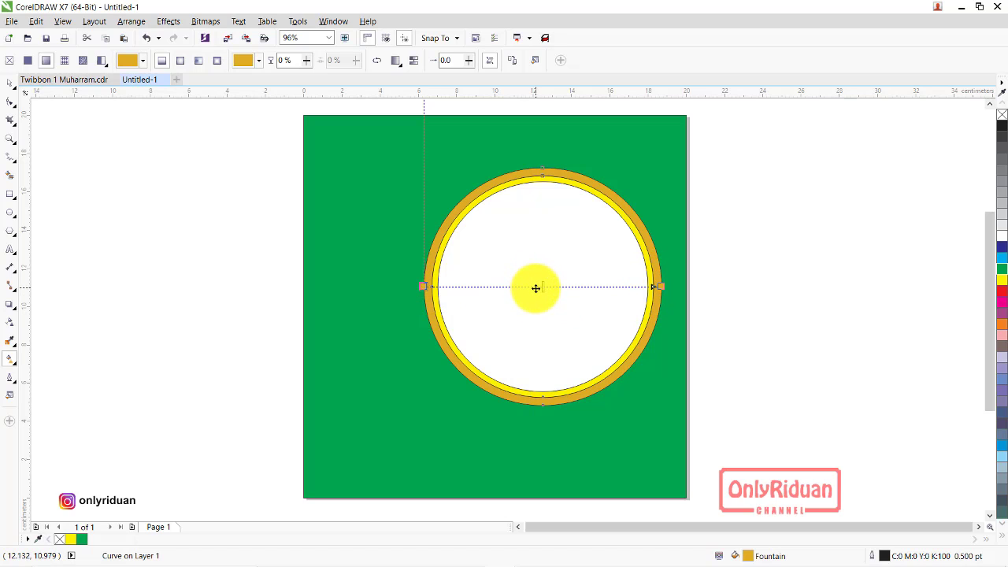
Step: Add a middle node to the outer ring's gradient and colour it yellow-green (#C8F513)
{"action": "double_click", "coordinate": [535, 286]}
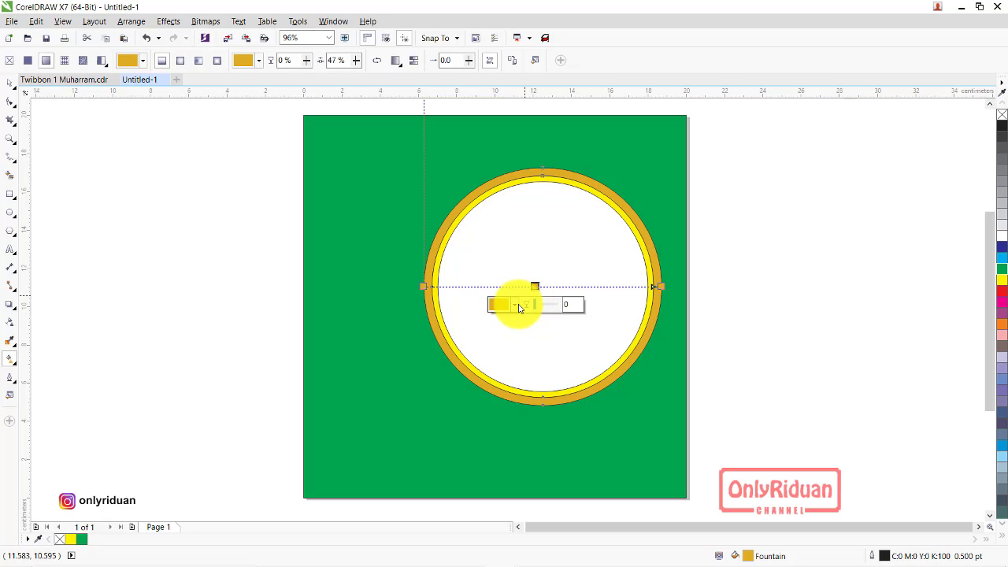
{"action": "left_click", "coordinate": [519, 307]}
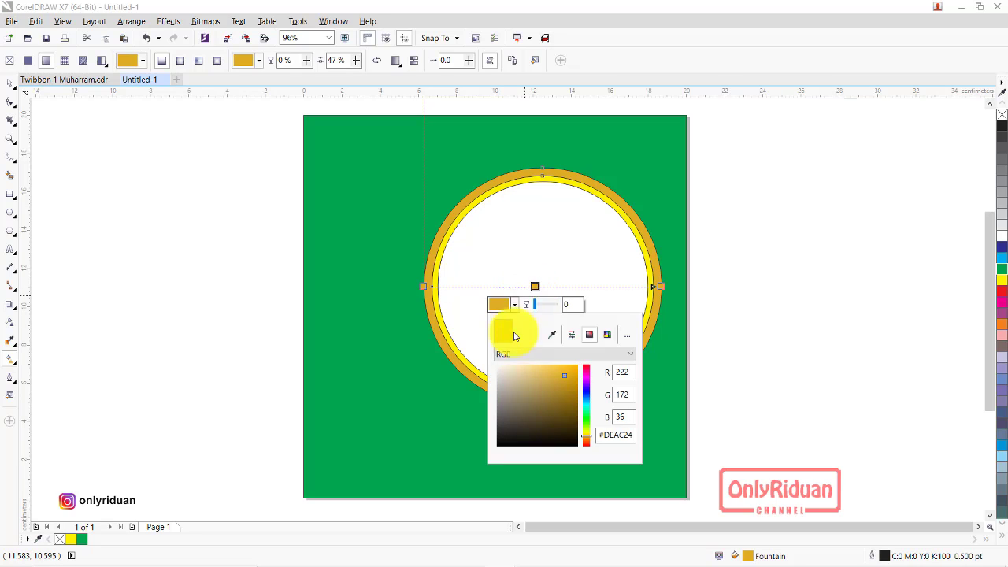
{"action": "left_click", "coordinate": [588, 434]}
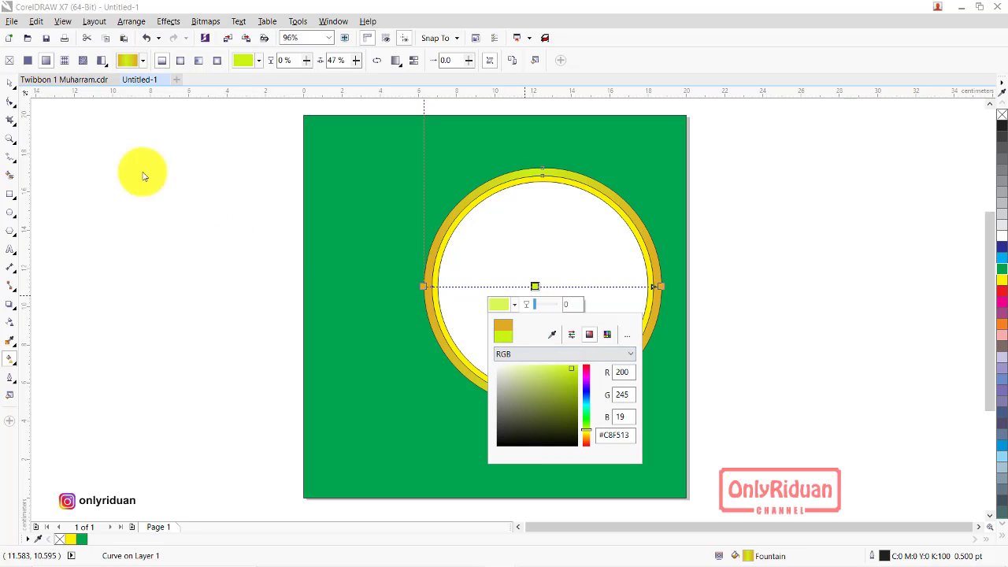
{"action": "left_click", "coordinate": [101, 173]}
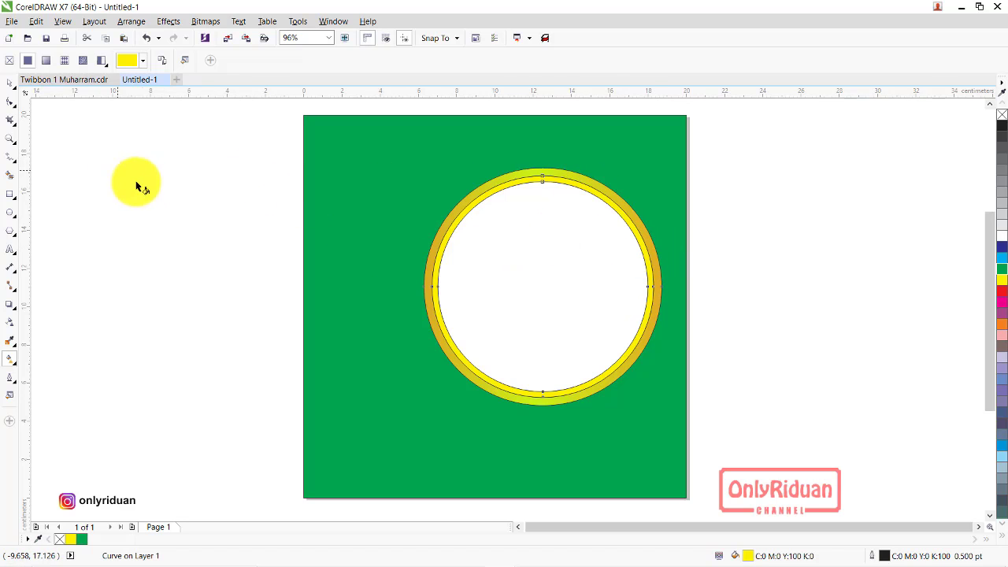
Step: Copy the outline pen, outline colour and fill properties from the outer gradient ring to the yellow inner ring
{"action": "left_click", "coordinate": [37, 24]}
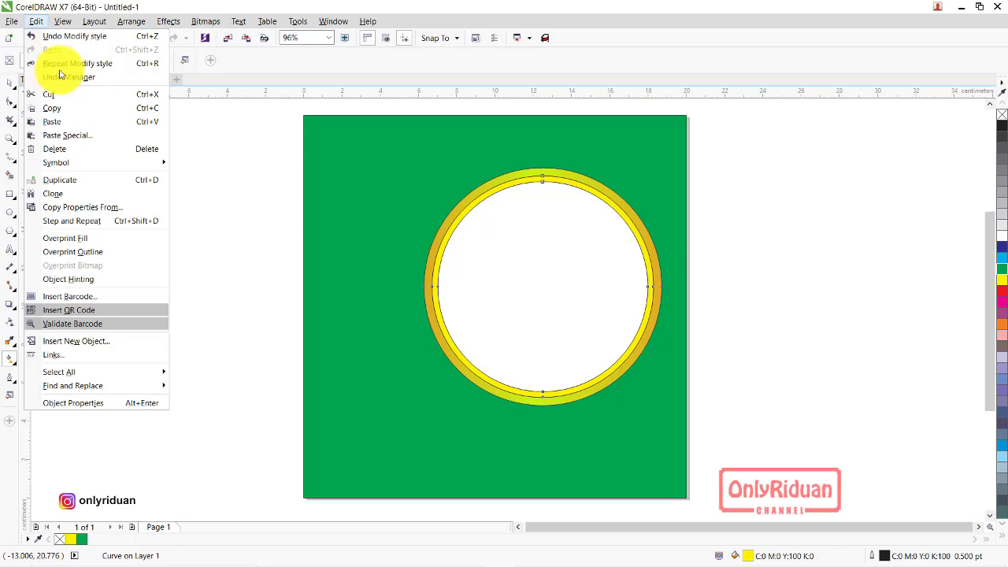
{"action": "left_click", "coordinate": [67, 212]}
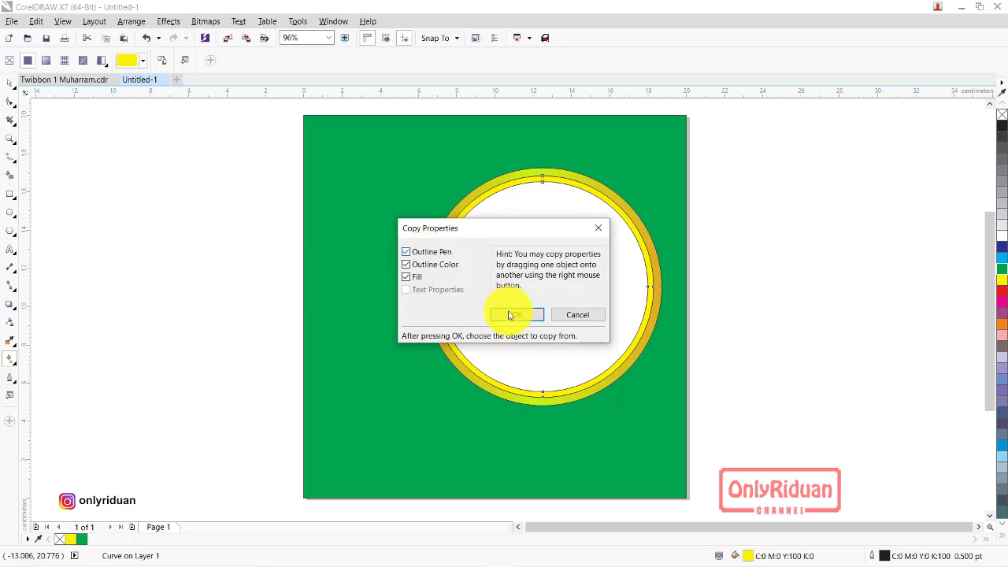
{"action": "left_click", "coordinate": [515, 315]}
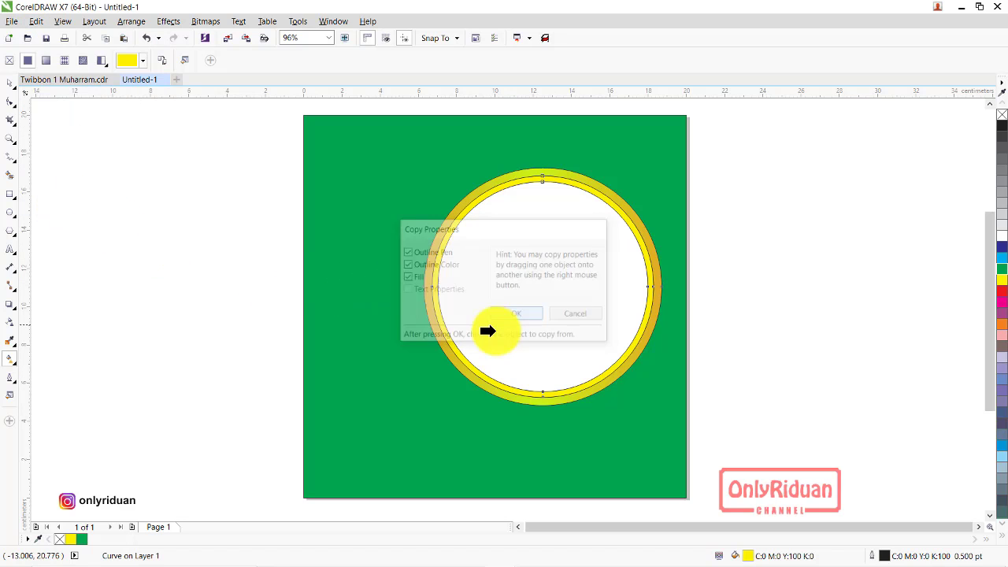
{"action": "left_click", "coordinate": [651, 254]}
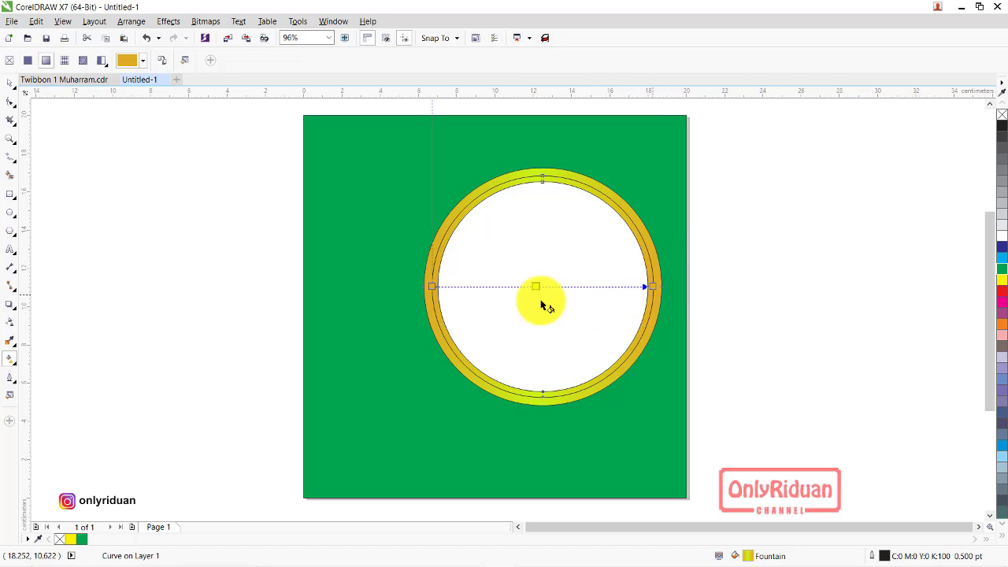
Step: Angle the inner ring's gradient diagonally, from the ring's lower left to its upper right, and deselect it
{"action": "left_click_drag", "start_coordinate": [431, 293], "coordinate": [455, 367]}
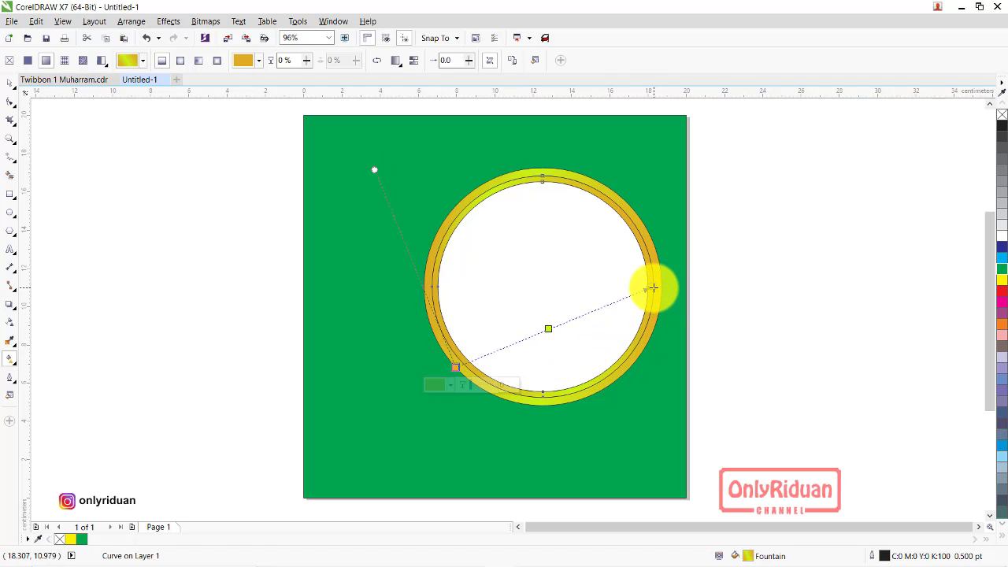
{"action": "left_click_drag", "start_coordinate": [653, 288], "coordinate": [599, 192]}
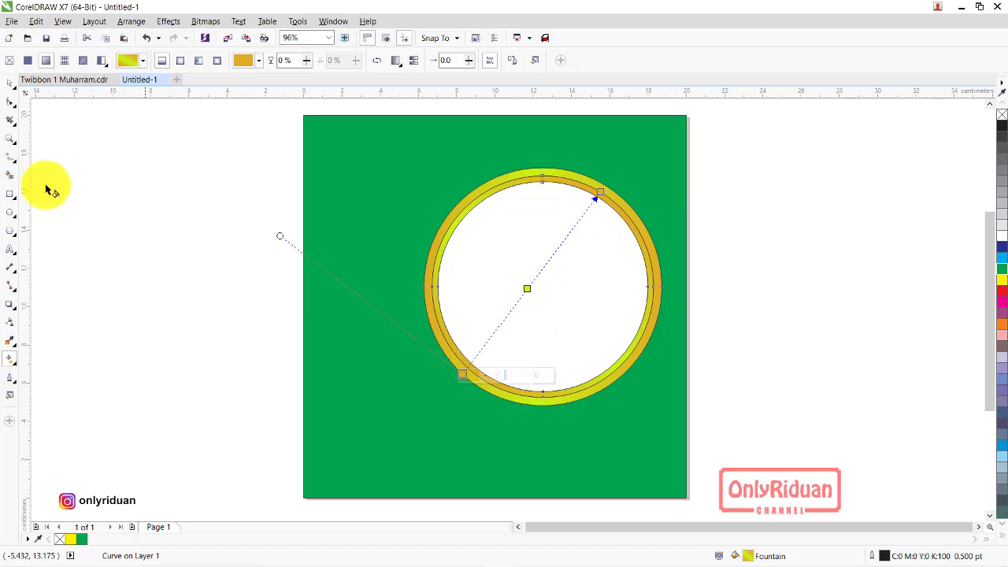
{"action": "left_click", "coordinate": [10, 82]}
{"action": "left_click", "coordinate": [145, 224]}
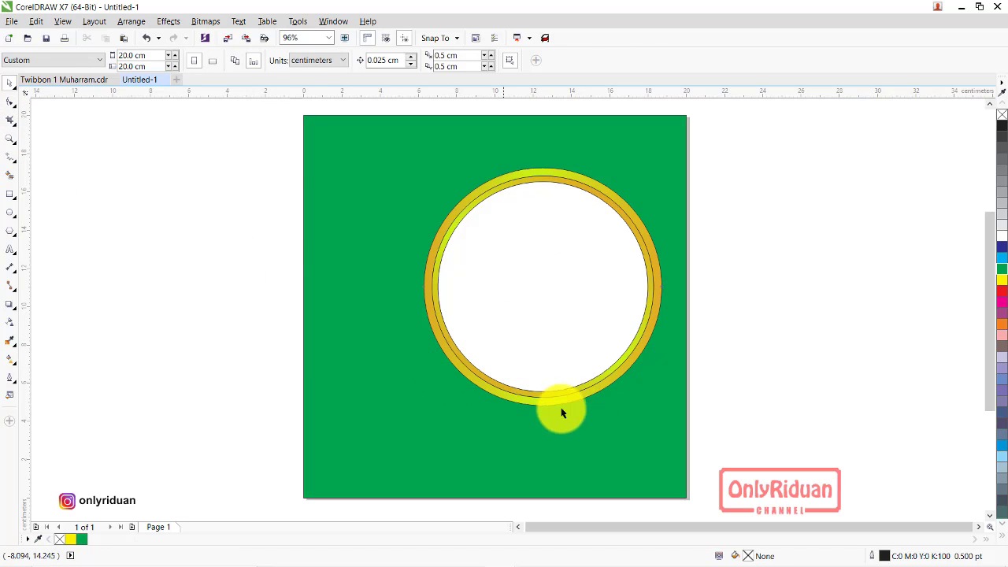
Step: Select both gradient rings and set their outline width to None
{"action": "left_click_drag", "start_coordinate": [810, 441], "coordinate": [383, 135]}
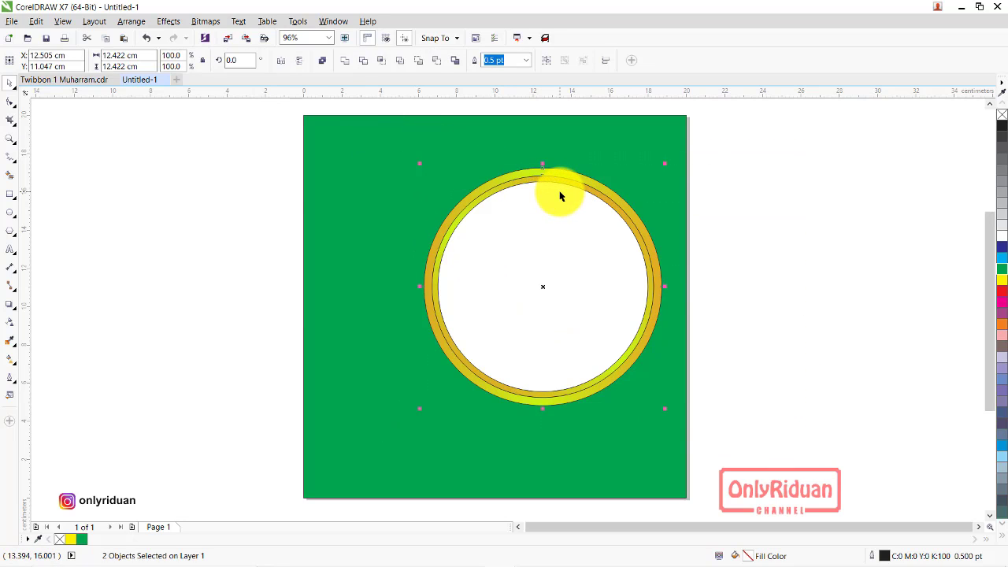
{"action": "left_click", "coordinate": [527, 63]}
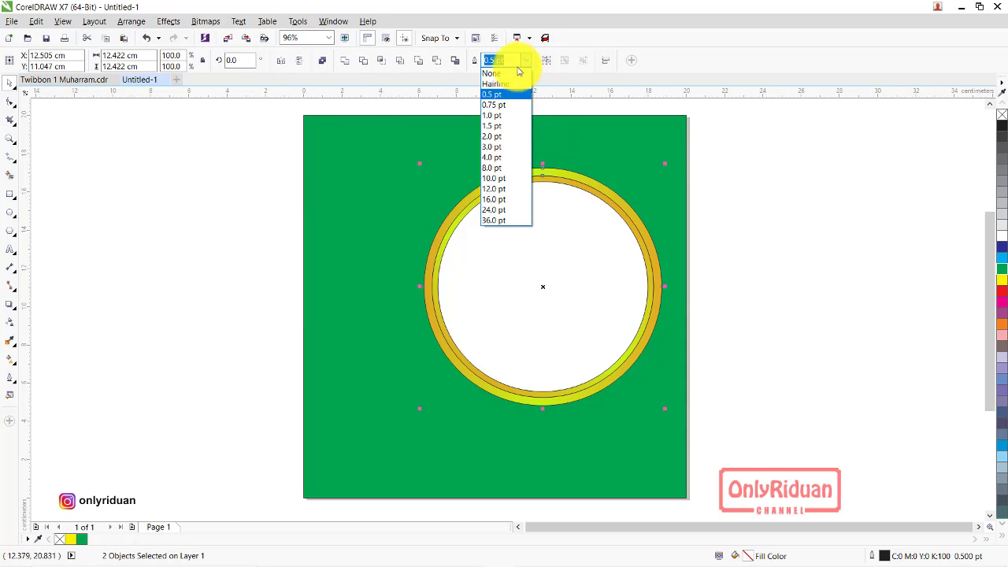
{"action": "left_click", "coordinate": [499, 77]}
{"action": "left_click", "coordinate": [766, 220]}
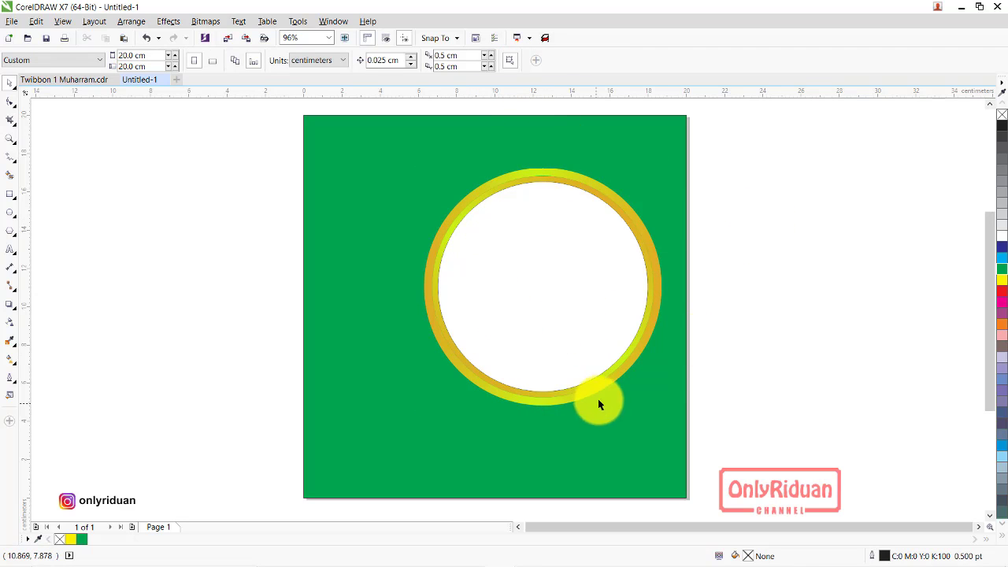
Step: Remove the outline from the green background by setting its width to None
{"action": "left_click", "coordinate": [654, 168]}
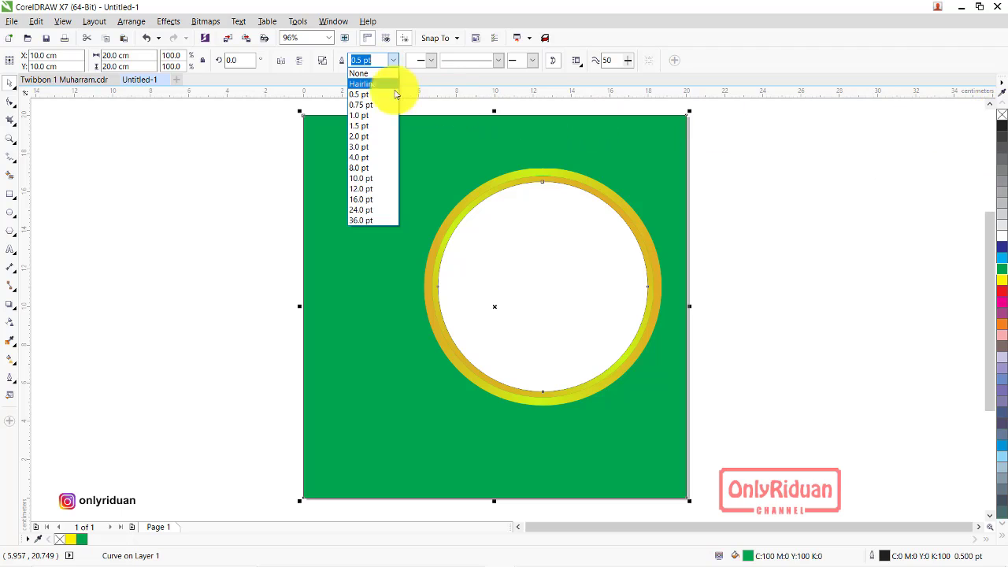
{"action": "left_click", "coordinate": [357, 73]}
{"action": "left_click", "coordinate": [192, 244]}
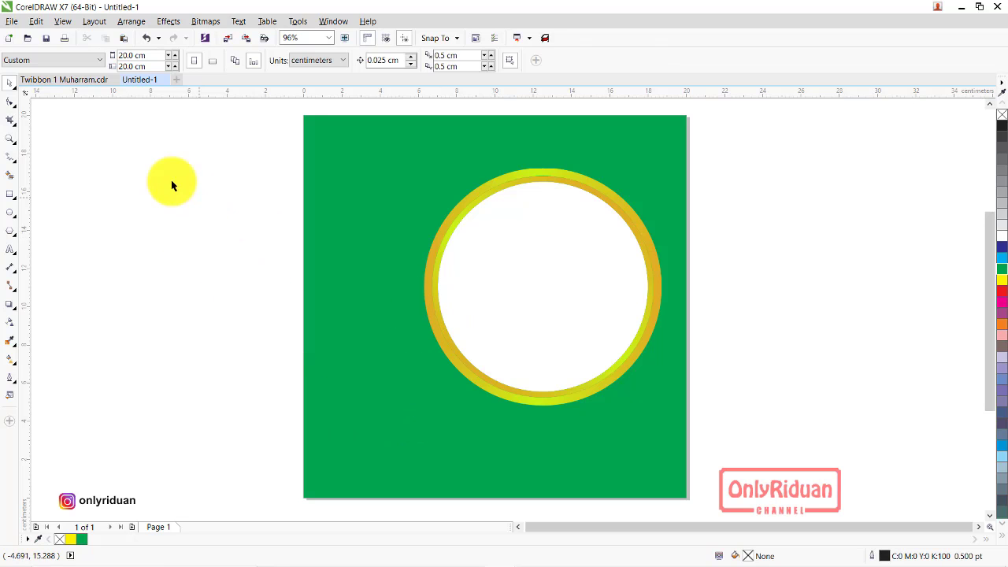
Step: Import the Lentera image from the 1 Muharram\Materi folder on drive D and place it about 29.4 × 16.5 cm over the page
{"action": "left_click", "coordinate": [10, 22]}
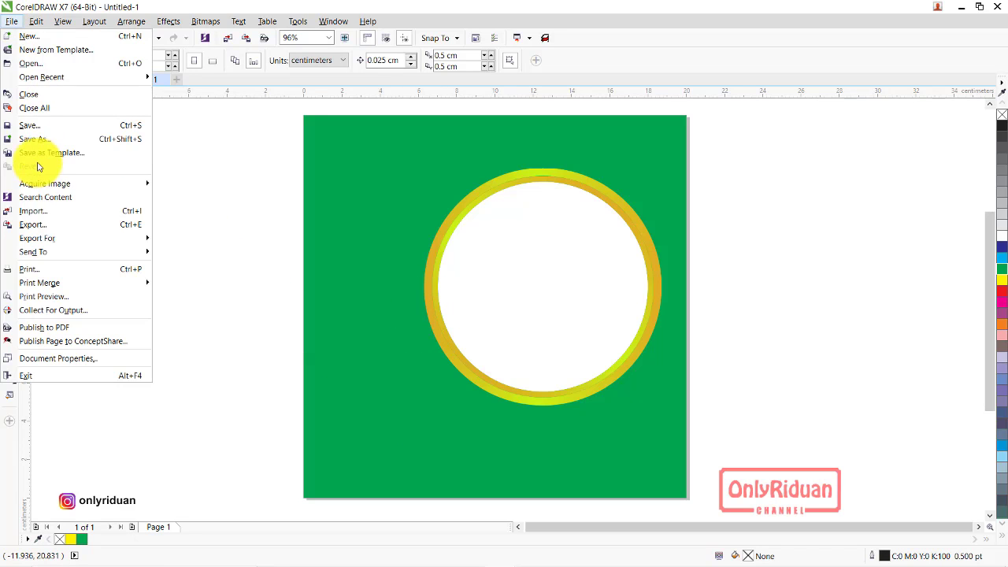
{"action": "left_click", "coordinate": [45, 211]}
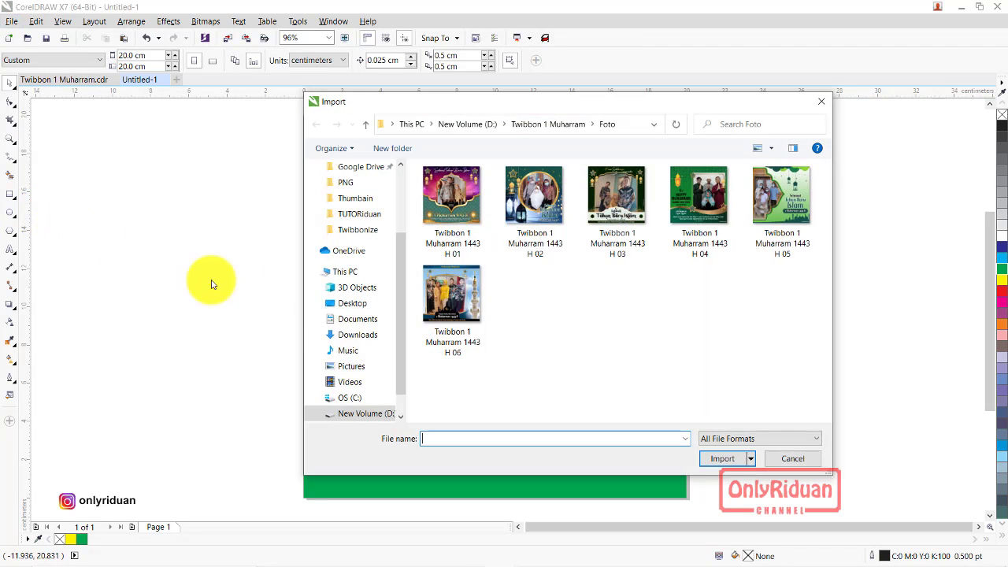
{"action": "left_click", "coordinate": [350, 413]}
{"action": "scroll", "coordinate": [575, 339], "scroll_direction": "up", "scroll_amount": 10}
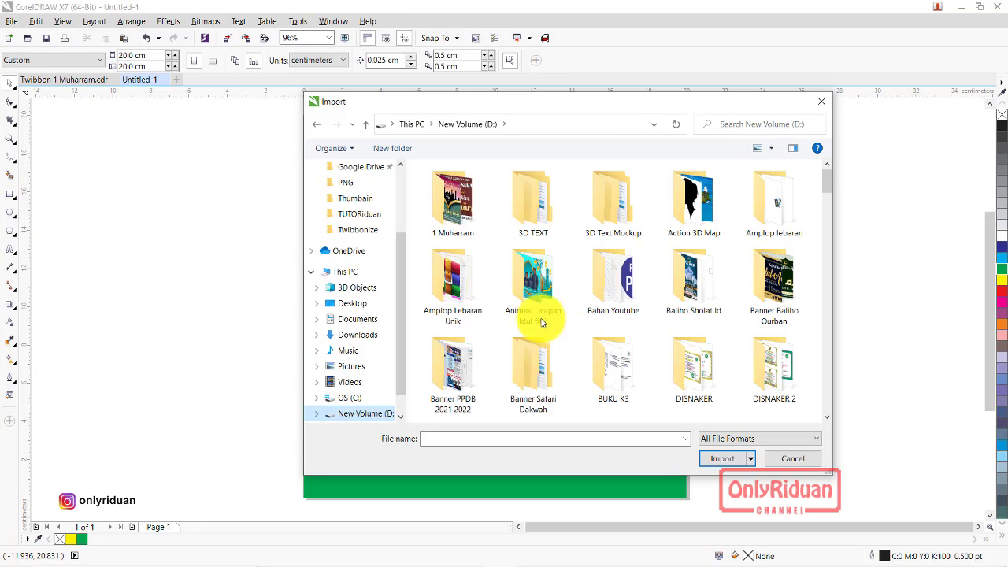
{"action": "double_click", "coordinate": [453, 201]}
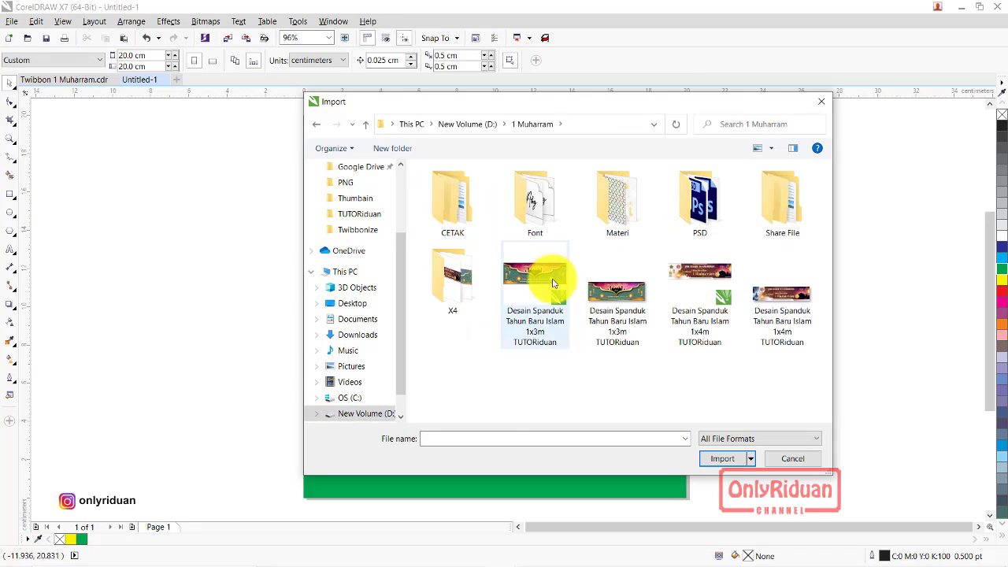
{"action": "double_click", "coordinate": [619, 189]}
{"action": "left_click", "coordinate": [776, 228]}
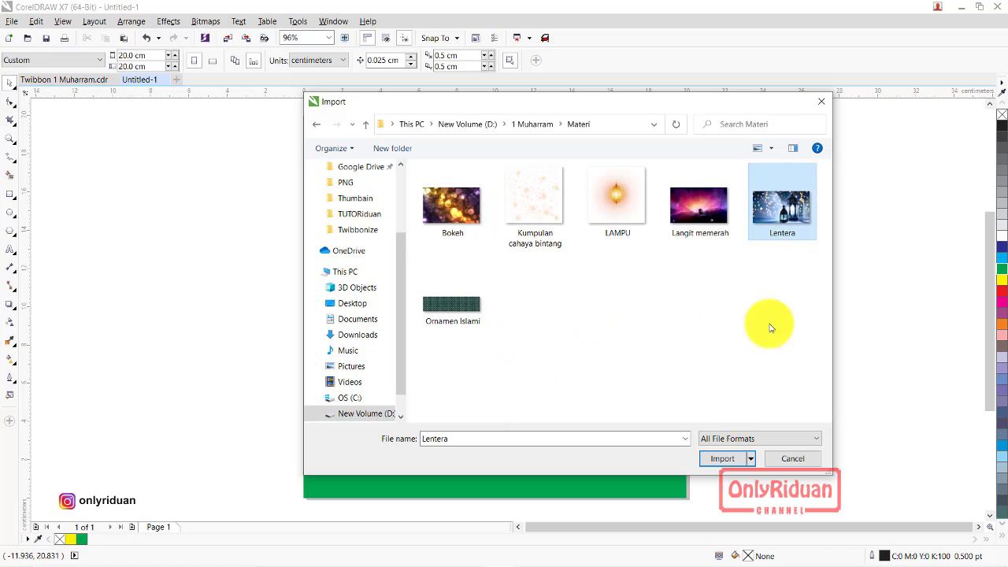
{"action": "left_click", "coordinate": [722, 459]}
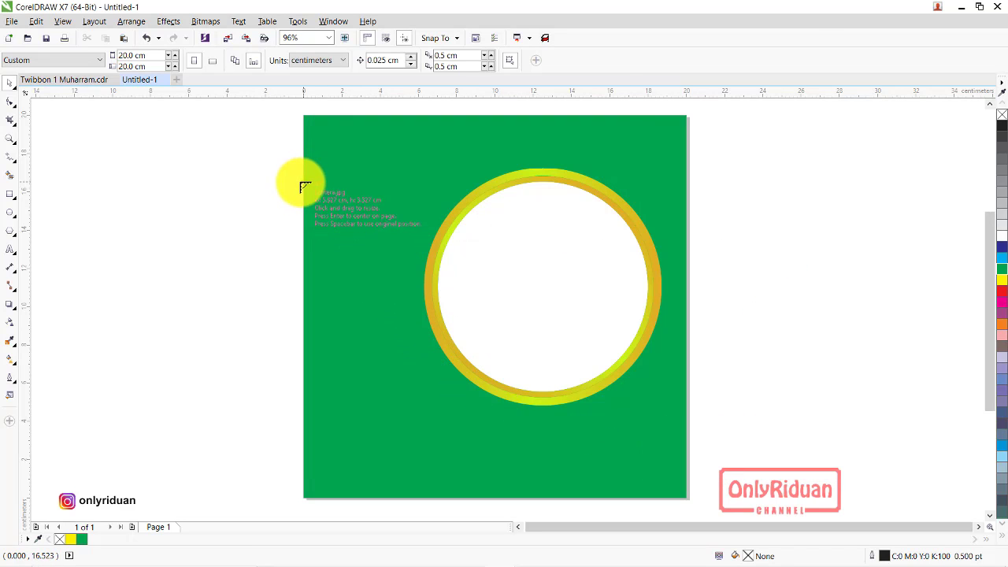
{"action": "left_click_drag", "start_coordinate": [307, 187], "coordinate": [861, 476]}
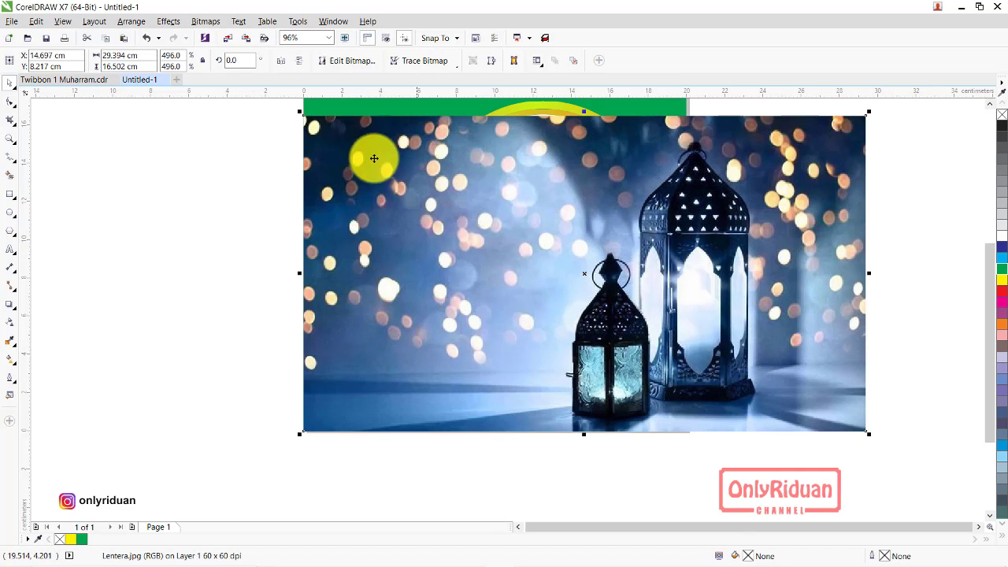
Step: Mirror the lantern photo horizontally and move it left so the lanterns sit over the page's left half
{"action": "left_click", "coordinate": [281, 62]}
{"action": "left_click_drag", "start_coordinate": [590, 232], "coordinate": [452, 234]}
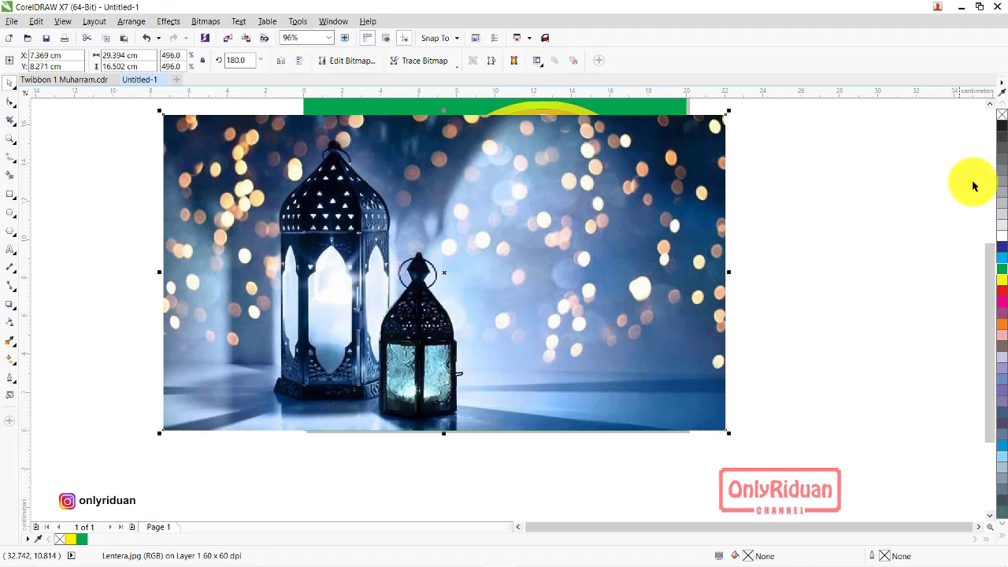
{"action": "scroll", "coordinate": [986, 101], "scroll_direction": "up", "scroll_amount": 2}
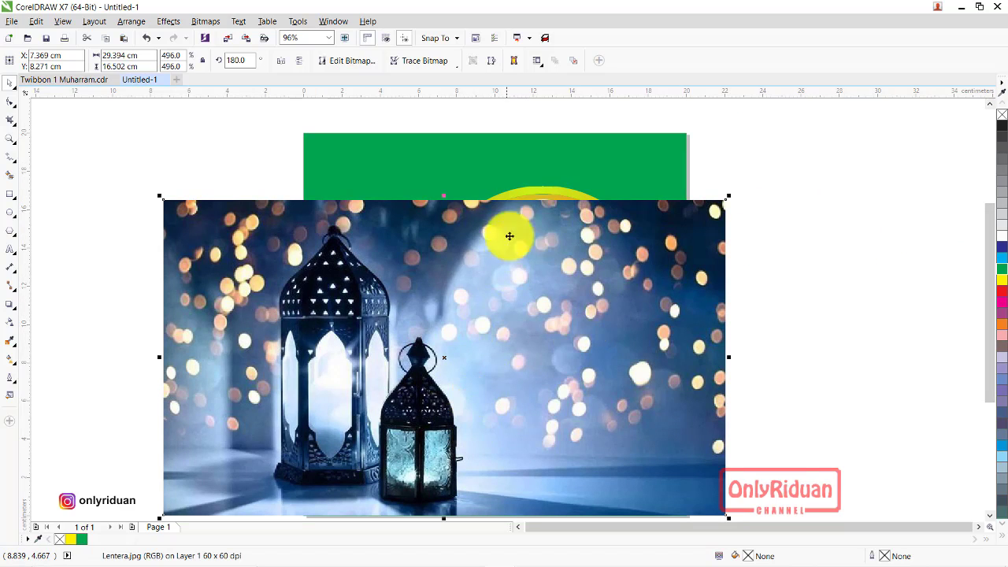
Step: Apply a linear transparency to the lantern photo, fading it upward to 100% at its top edge
{"action": "left_click", "coordinate": [11, 322]}
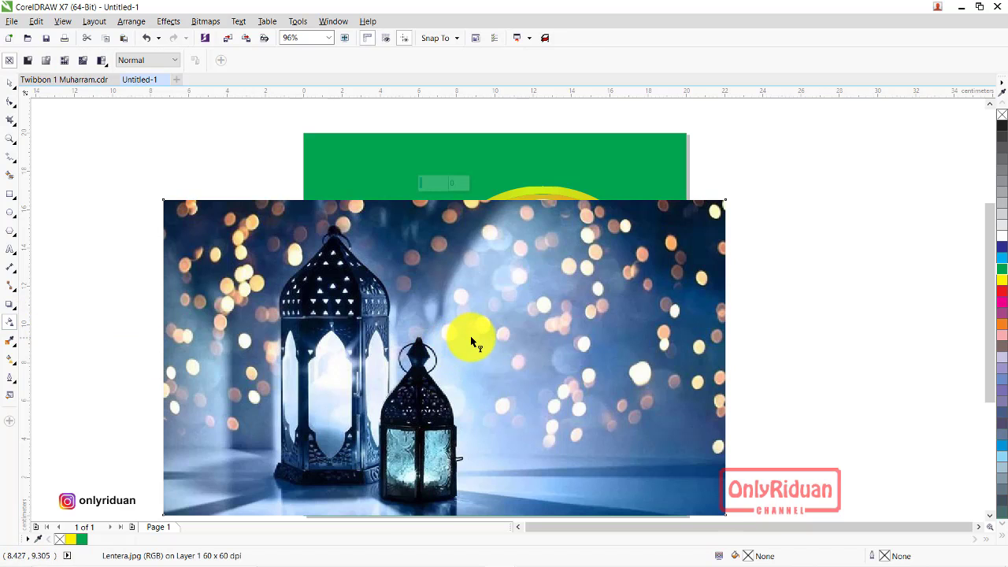
{"action": "left_click_drag", "start_coordinate": [505, 295], "coordinate": [478, 201]}
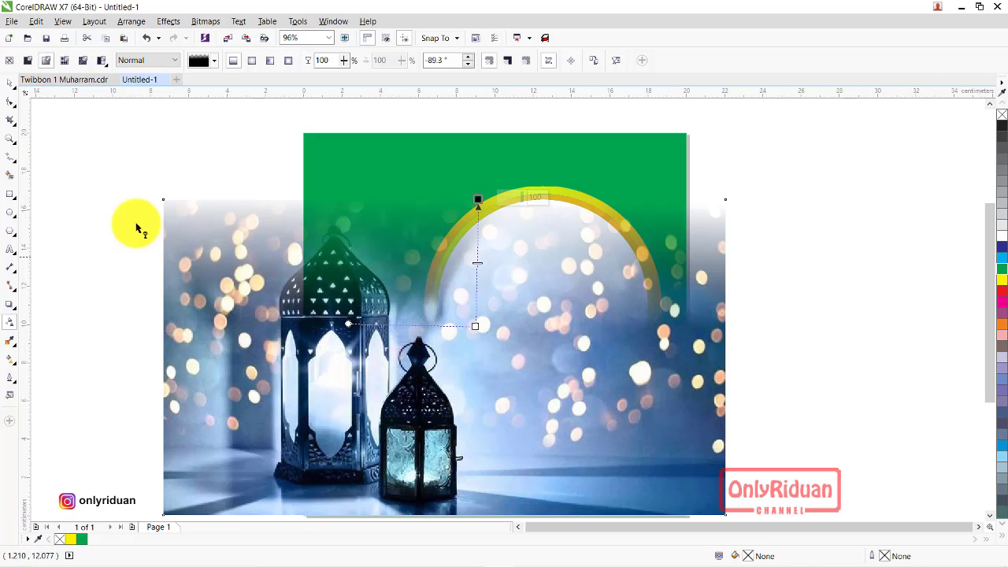
{"action": "left_click", "coordinate": [10, 82]}
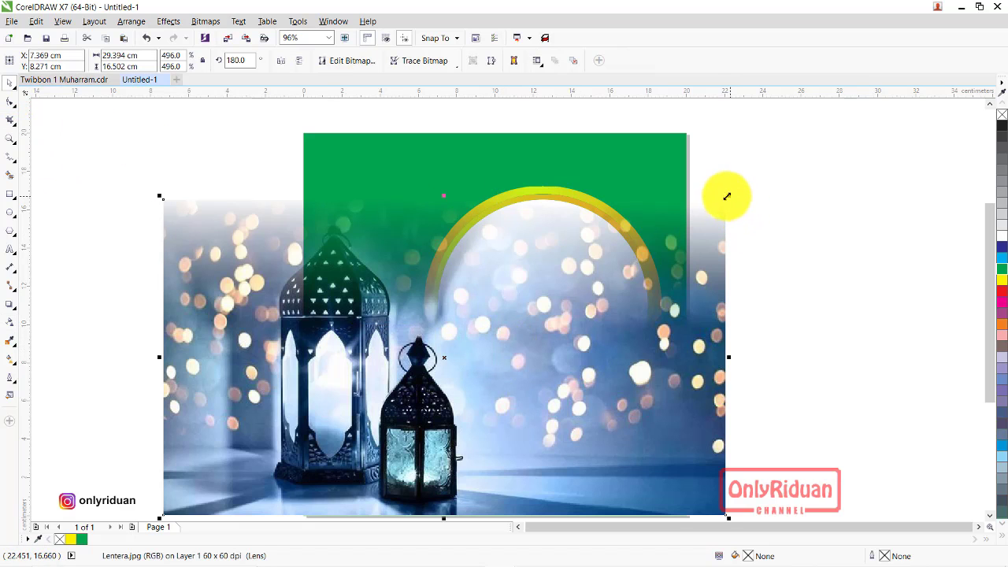
Step: Scale the lantern photo down to about 27 × 15.2 cm and nudge it slightly right and down over the background
{"action": "left_click_drag", "start_coordinate": [720, 206], "coordinate": [705, 218]}
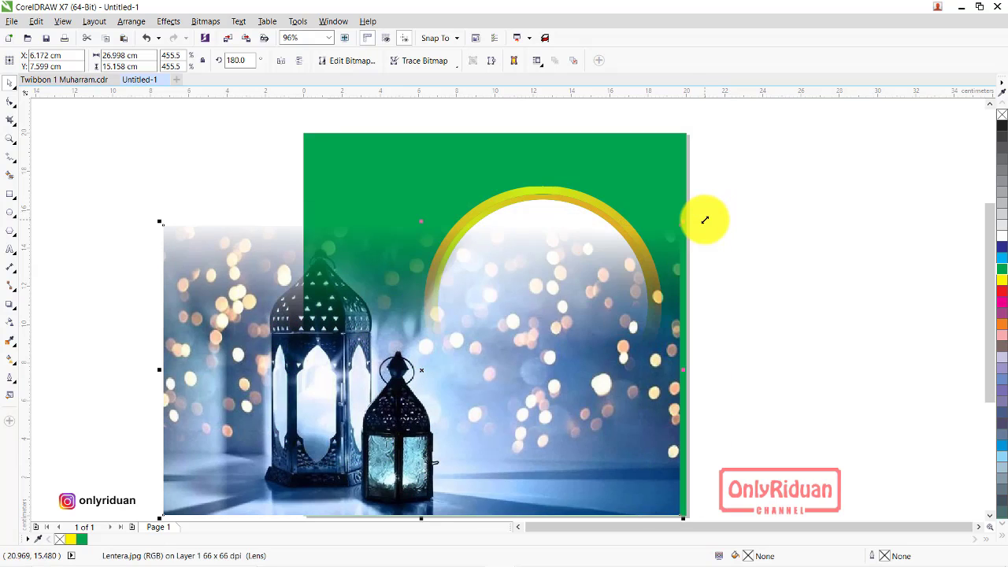
{"action": "left_click_drag", "start_coordinate": [665, 383], "coordinate": [677, 386]}
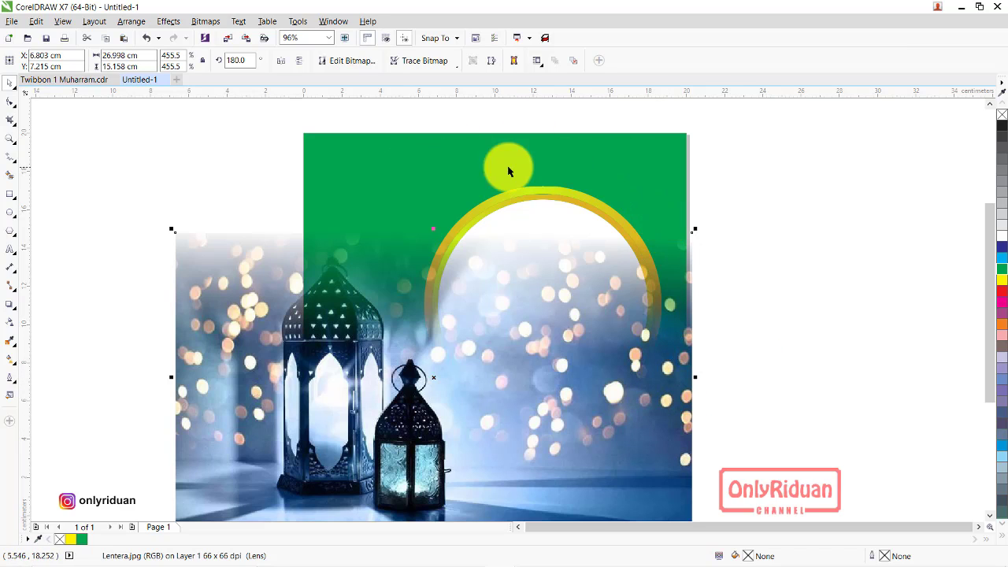
Step: PowerClip the lantern photo inside the green background shape
{"action": "right_click", "coordinate": [638, 432]}
{"action": "left_click", "coordinate": [675, 94]}
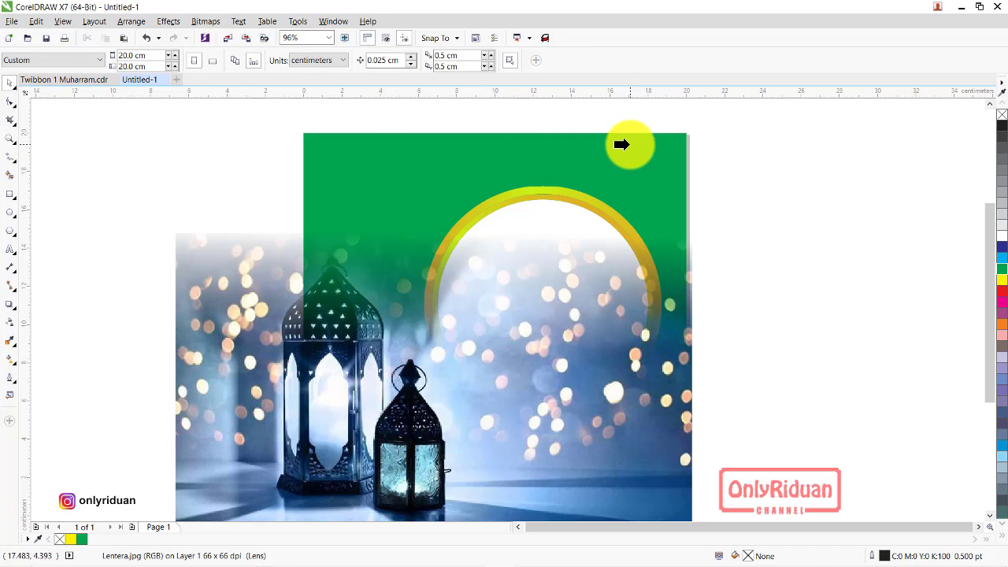
{"action": "left_click", "coordinate": [622, 144]}
Step: Recolor the PowerClip background shape from bright green to a dark teal green shade of the palette's green
{"action": "scroll", "coordinate": [808, 253], "scroll_direction": "down", "scroll_amount": 2}
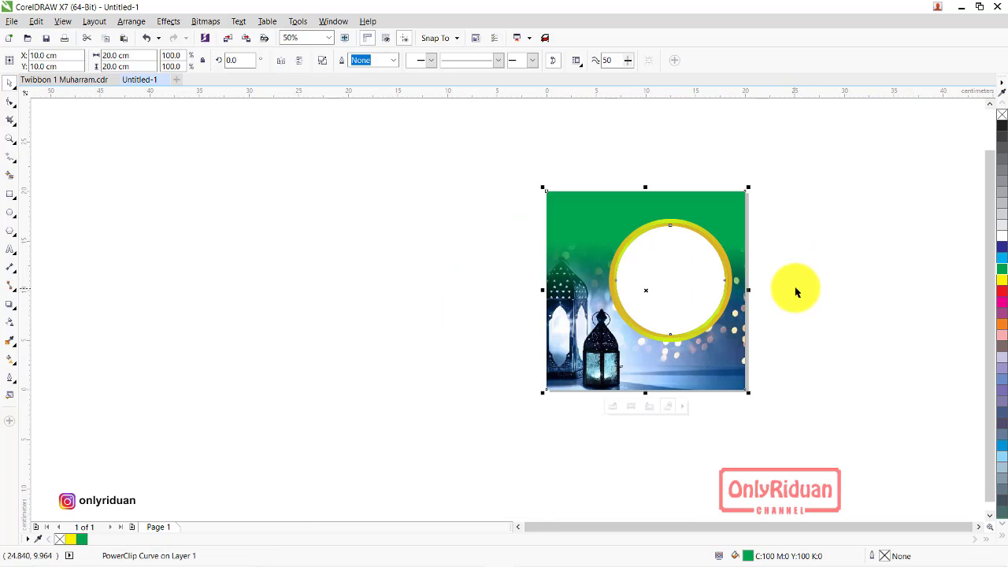
{"action": "scroll", "coordinate": [796, 292], "scroll_direction": "up", "scroll_amount": 2}
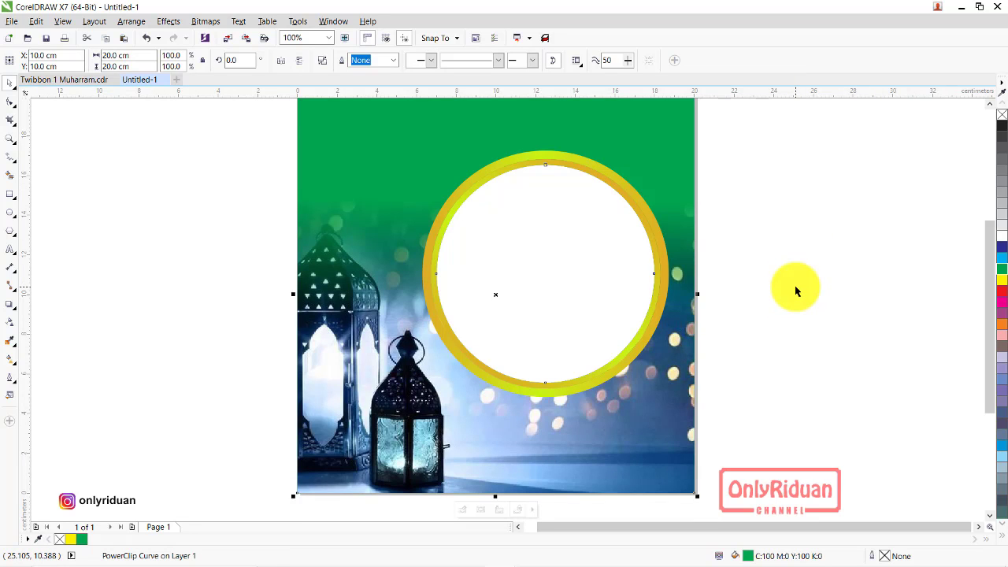
{"action": "scroll", "coordinate": [991, 114], "scroll_direction": "up", "scroll_amount": 1}
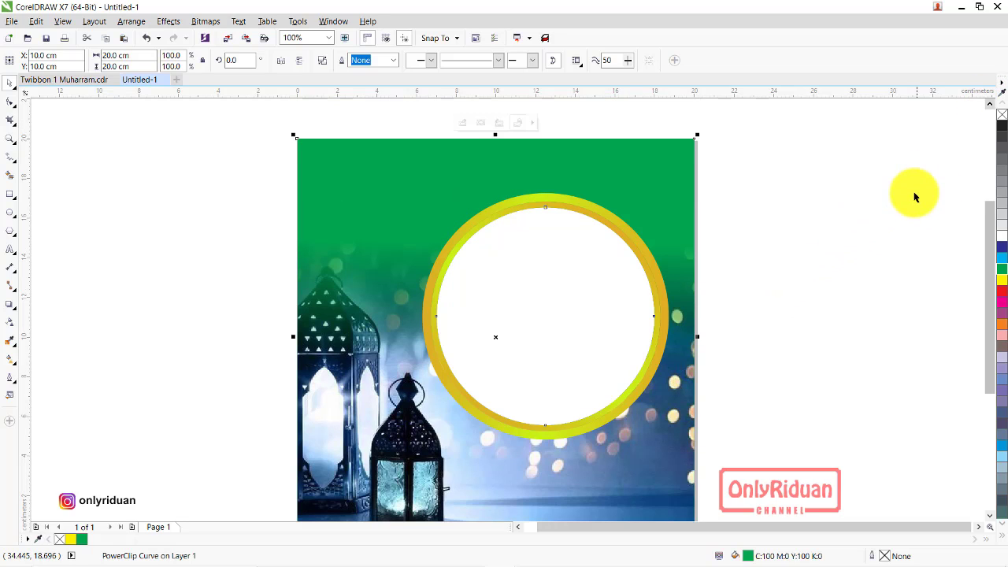
{"action": "left_click", "coordinate": [1004, 270]}
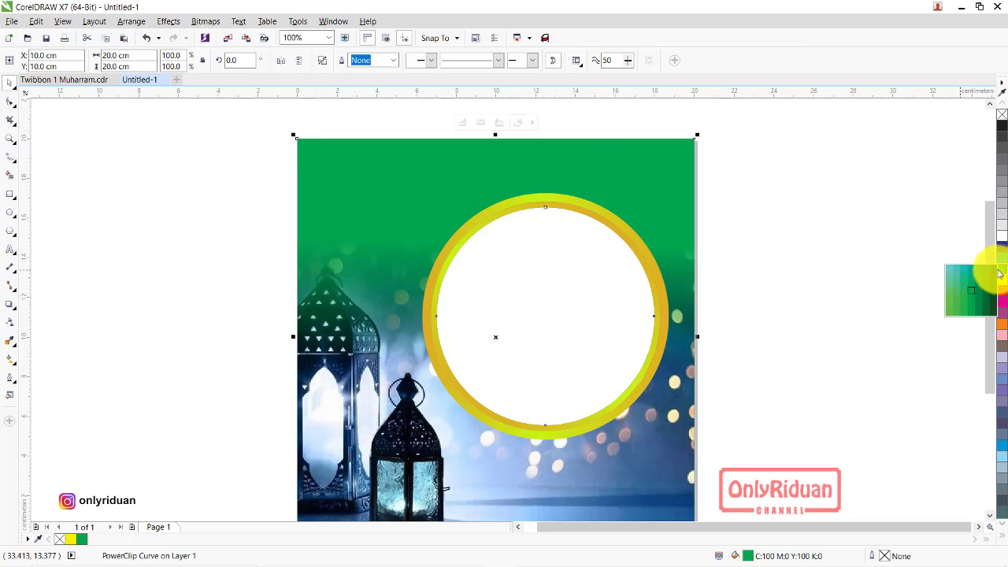
{"action": "left_click", "coordinate": [995, 274]}
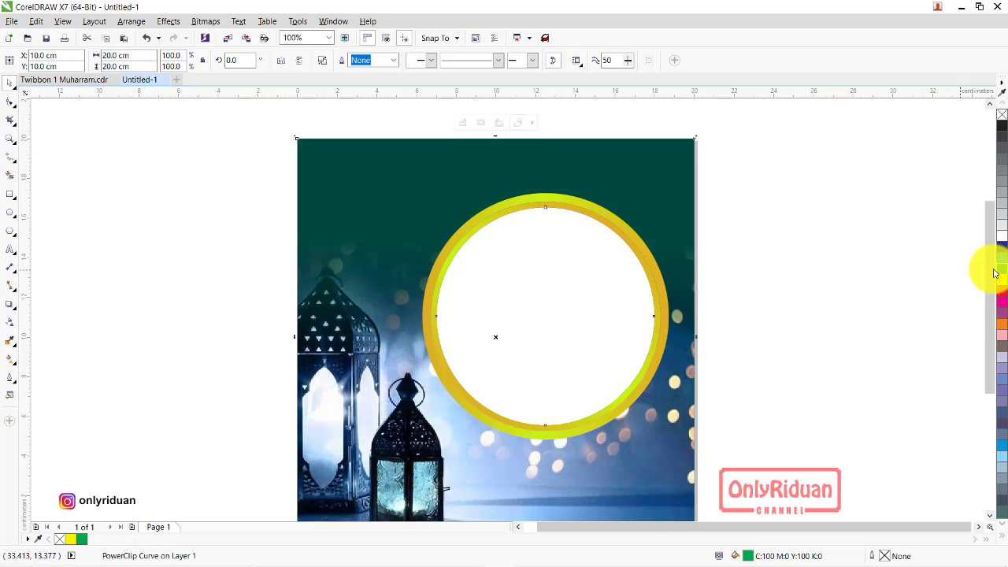
{"action": "left_click", "coordinate": [802, 296]}
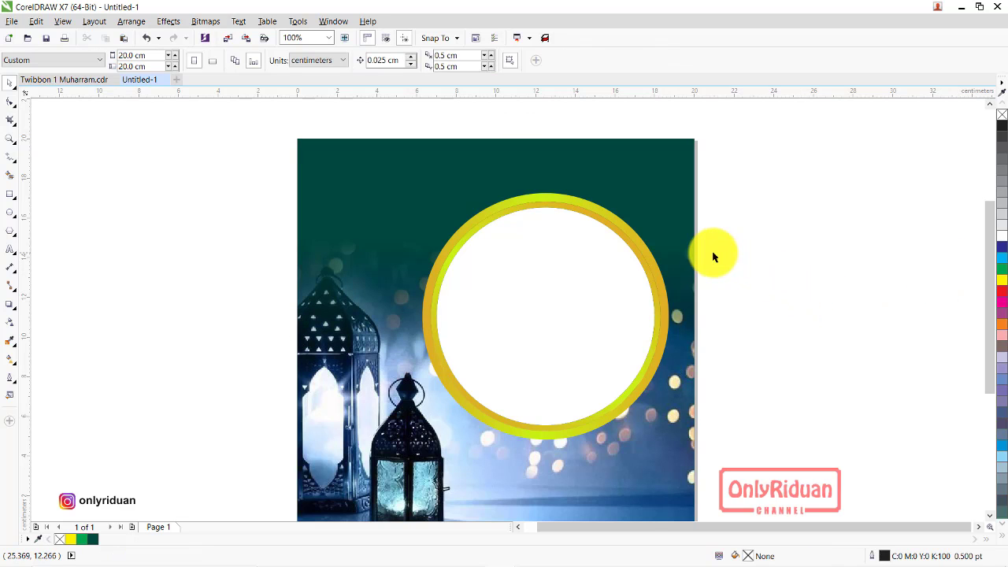
Step: Copy the hanging star and gold lantern ornament from Twibbon 1 Muharram.cdr and paste it into Untitled-1
{"action": "scroll", "coordinate": [714, 255], "scroll_direction": "down", "scroll_amount": 1}
{"action": "scroll", "coordinate": [770, 272], "scroll_direction": "up", "scroll_amount": 1}
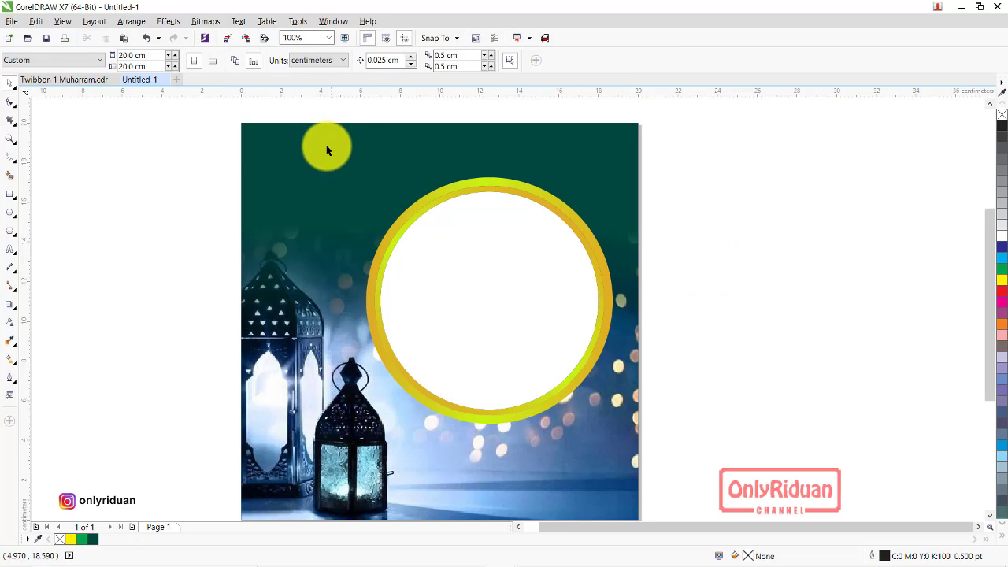
{"action": "left_click", "coordinate": [66, 80]}
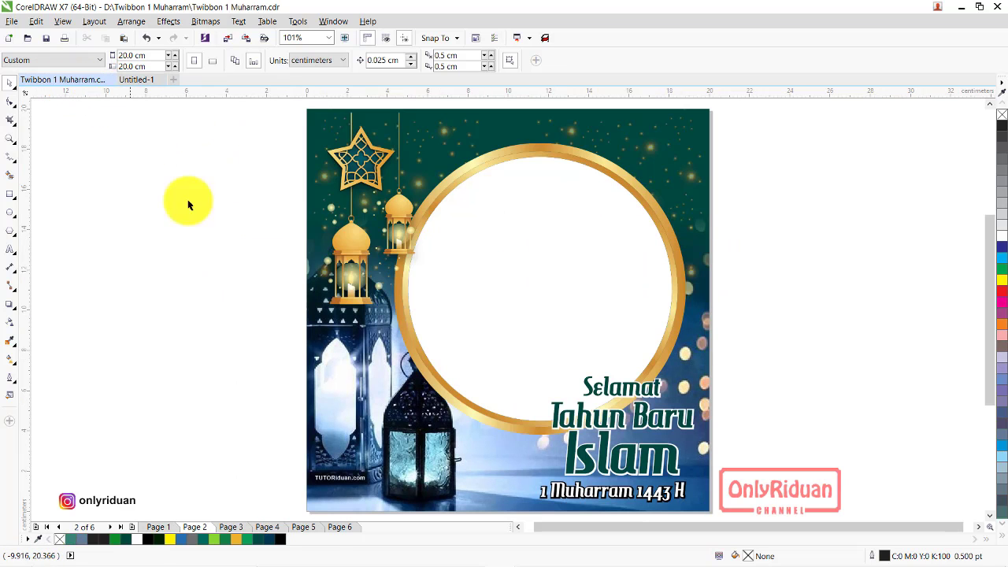
{"action": "left_click", "coordinate": [354, 249]}
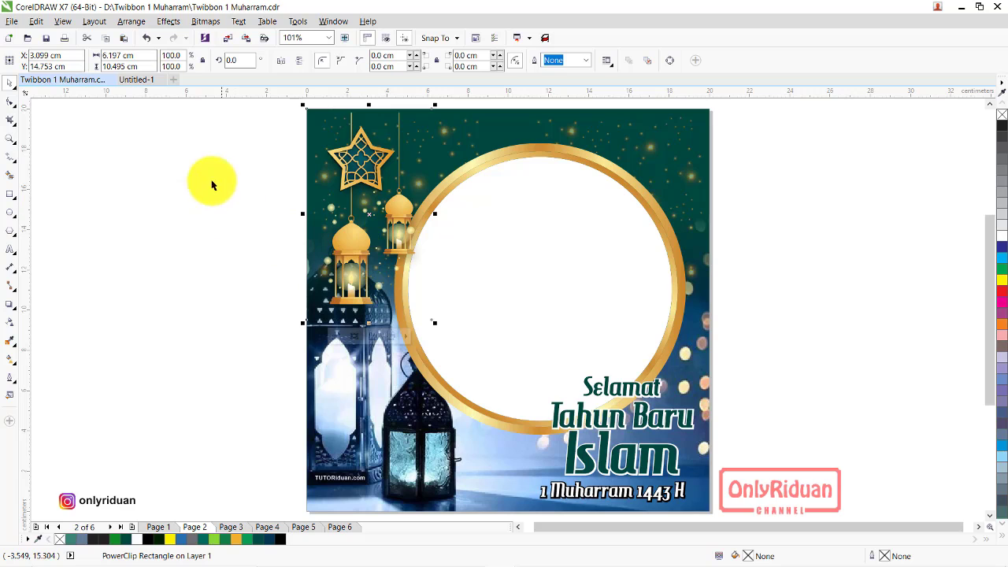
{"action": "left_click", "coordinate": [135, 81]}
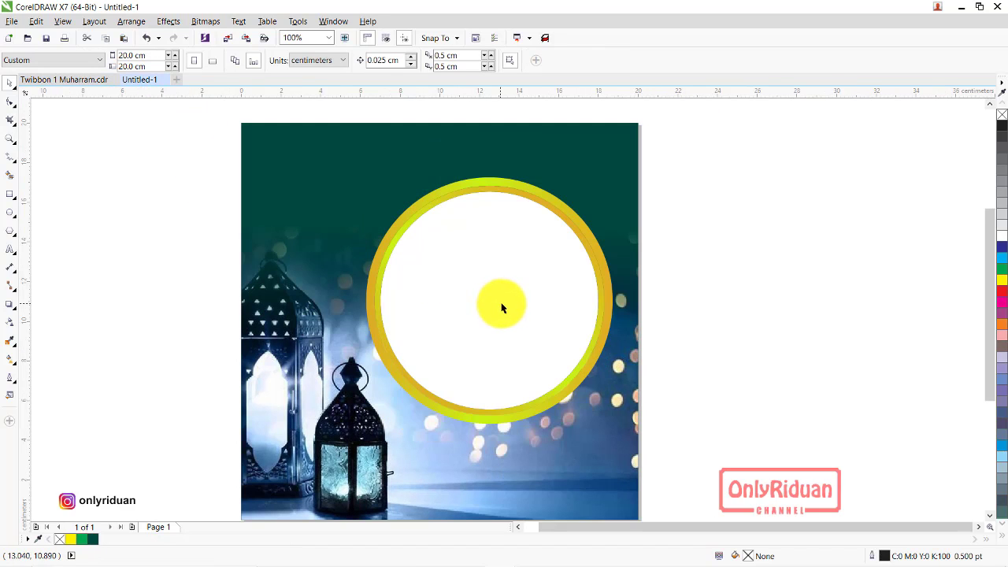
{"action": "key", "text": "ctrl+v"}
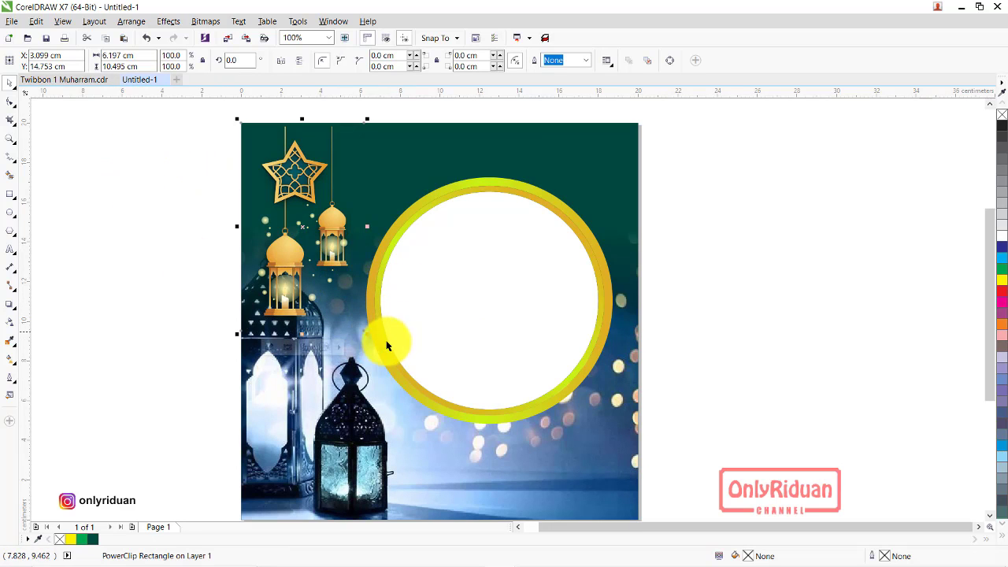
Step: Copy the outer gold gradient ring from Twibbon 1 Muharram.cdr into Untitled-1 and place it beside the page, right of the artwork
{"action": "left_click", "coordinate": [84, 81]}
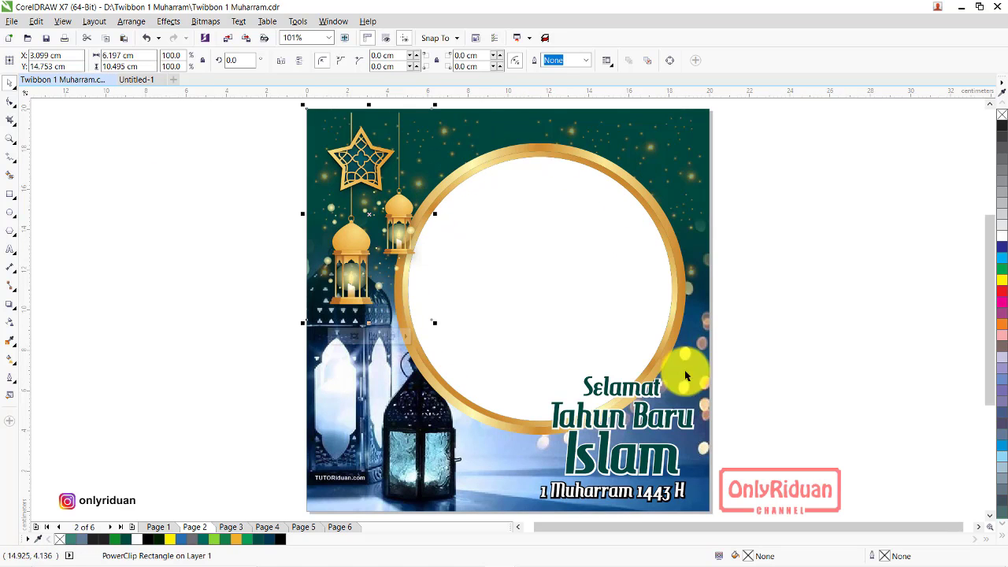
{"action": "left_click", "coordinate": [142, 80]}
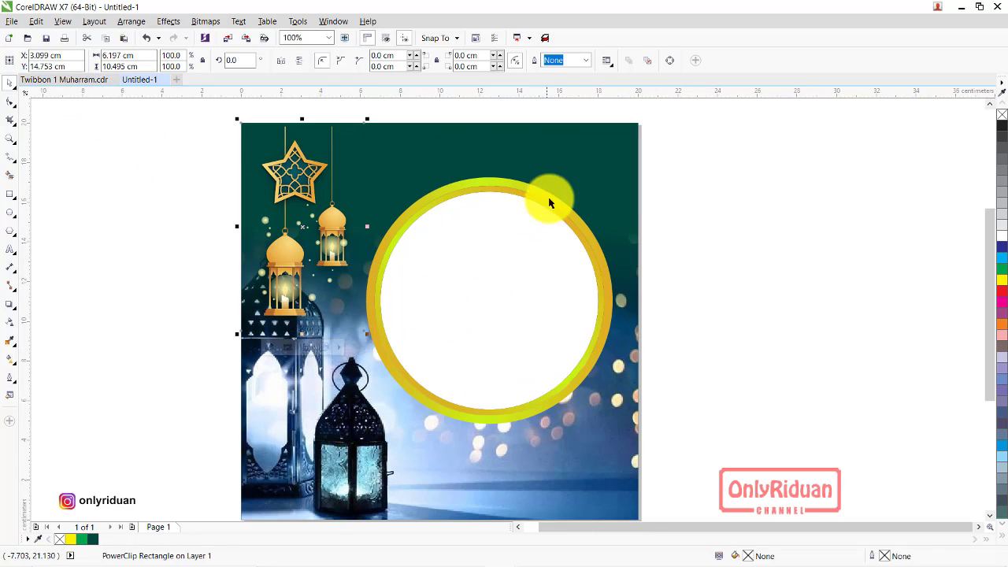
{"action": "left_click", "coordinate": [80, 83]}
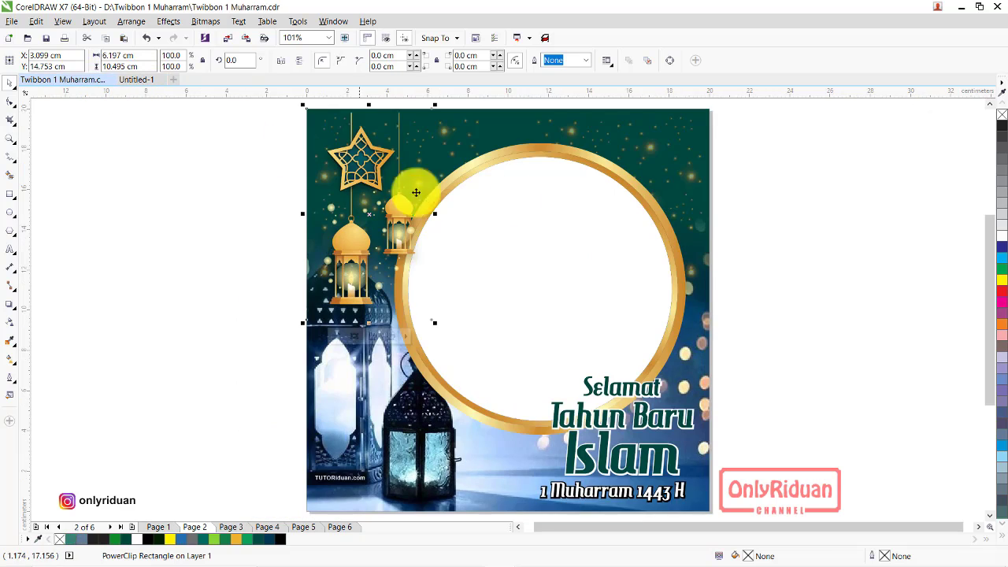
{"action": "left_click", "coordinate": [791, 180]}
{"action": "left_click", "coordinate": [644, 192]}
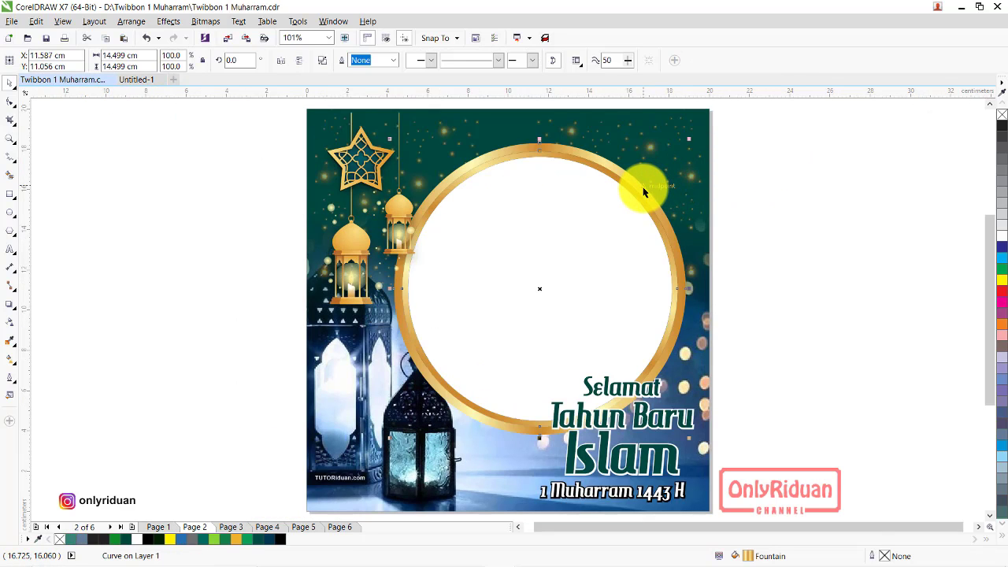
{"action": "left_click", "coordinate": [137, 80]}
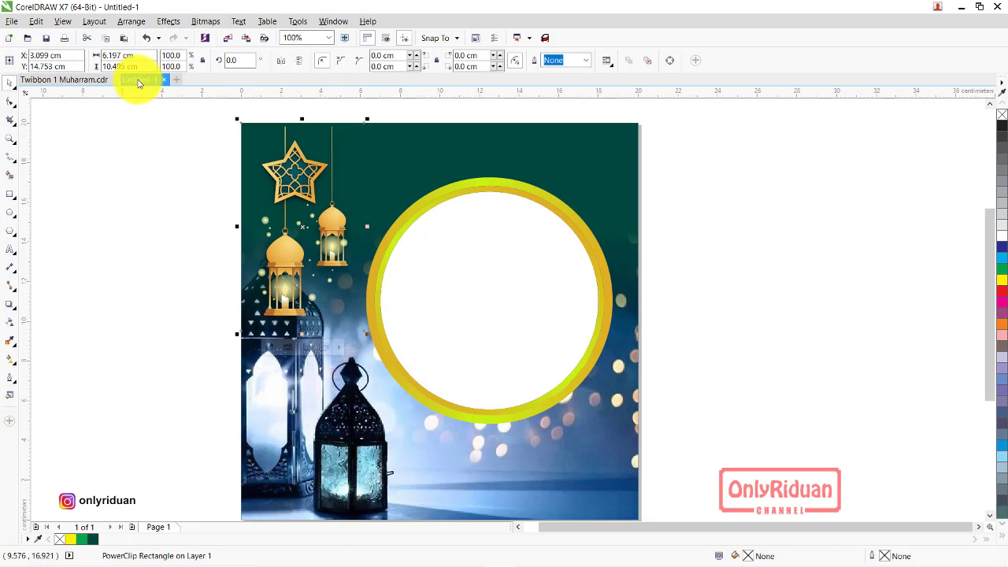
{"action": "key", "text": "ctrl+v"}
{"action": "left_click_drag", "start_coordinate": [374, 202], "coordinate": [725, 186]}
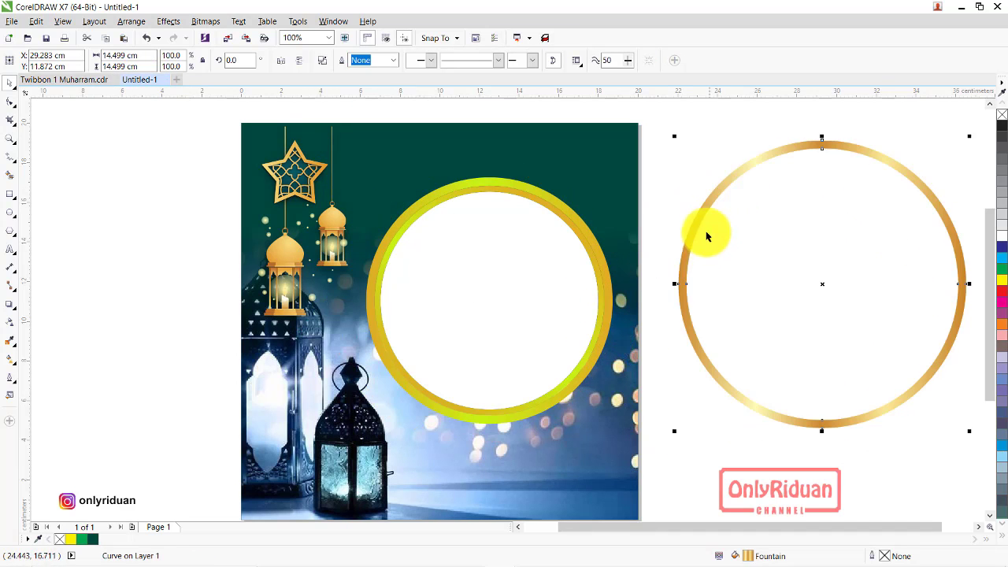
Step: Copy the outline pen, outline color and fill properties from the pasted gold ring onto the outer ring around the photo opening
{"action": "left_click", "coordinate": [11, 360]}
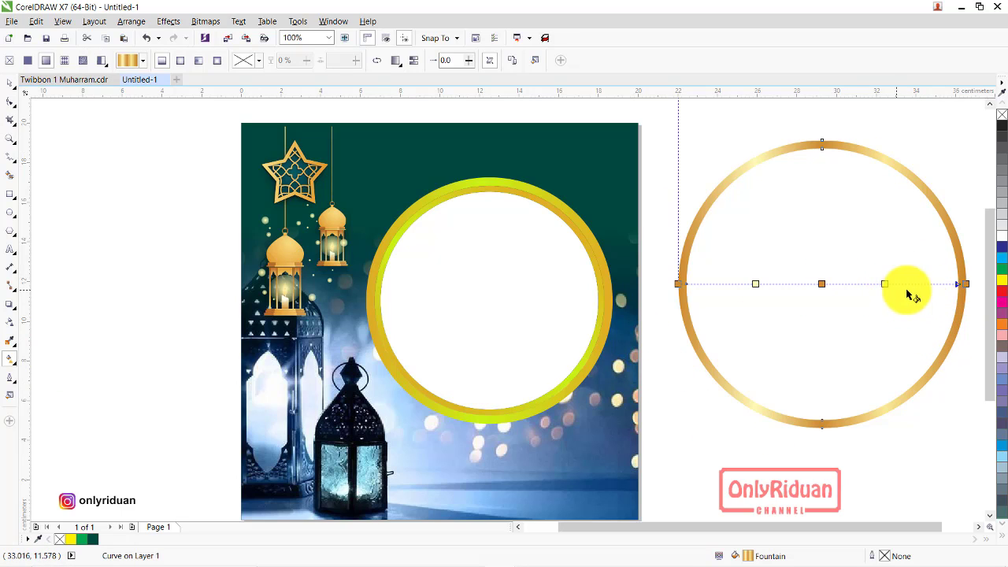
{"action": "left_click", "coordinate": [591, 237]}
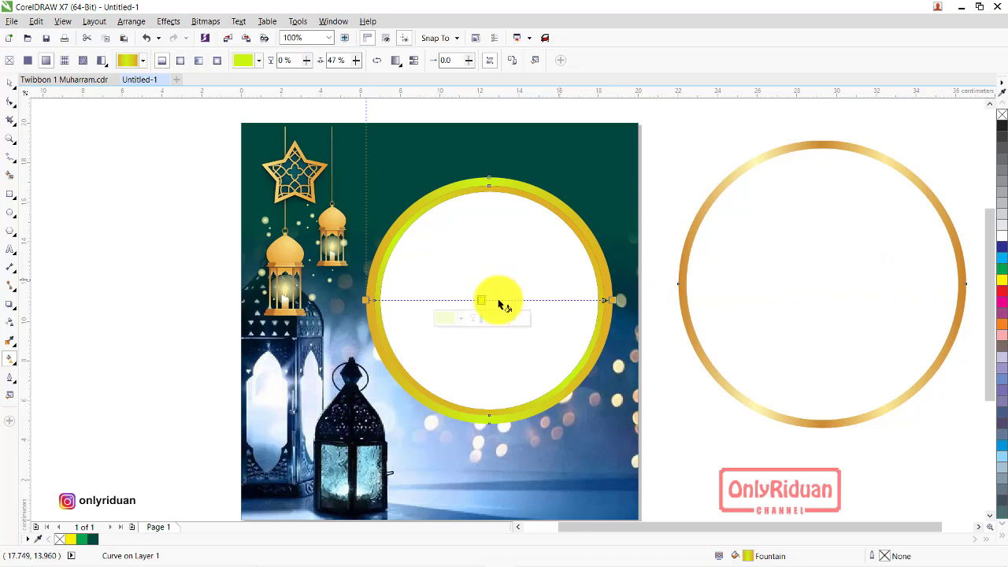
{"action": "double_click", "coordinate": [481, 299]}
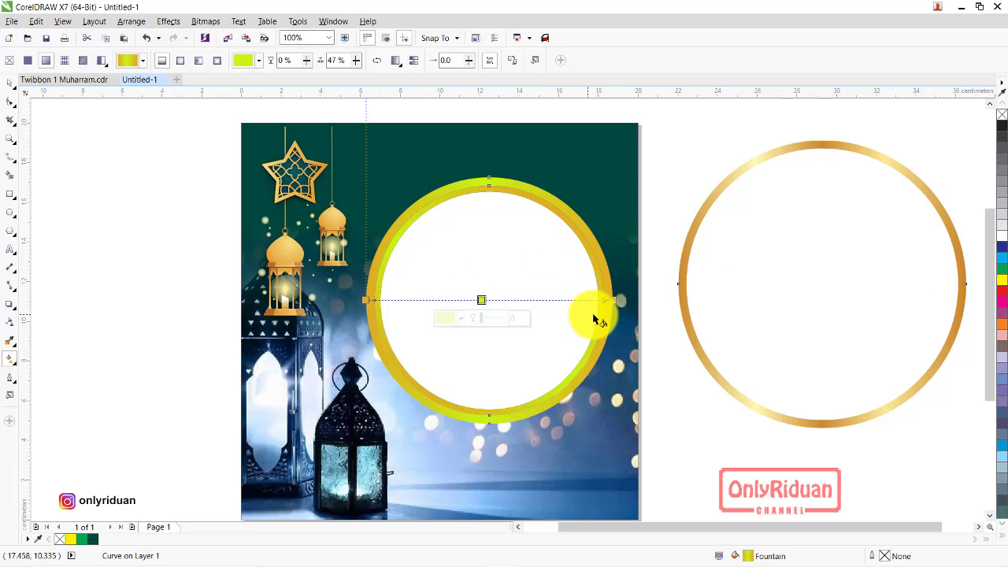
{"action": "left_click", "coordinate": [9, 82]}
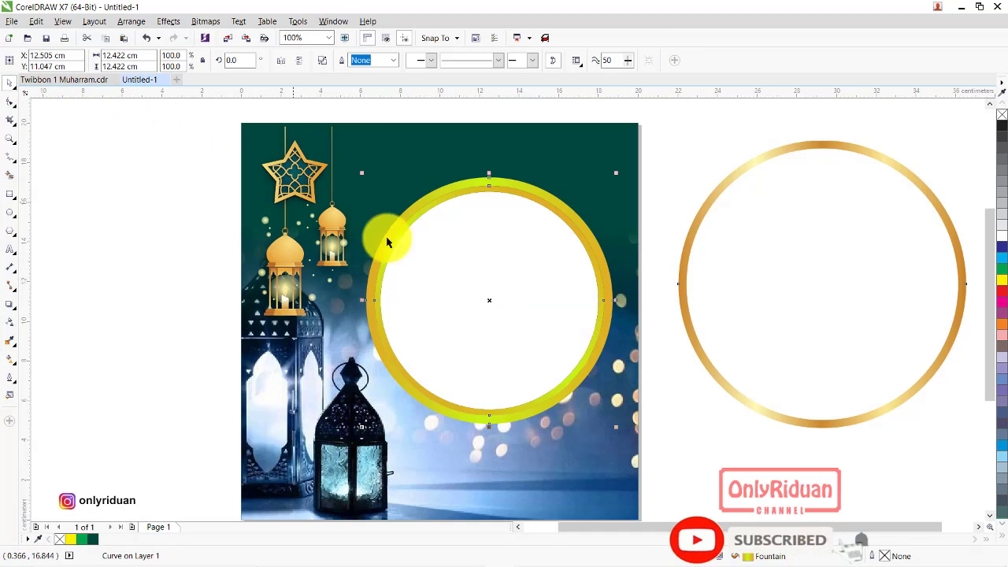
{"action": "left_click", "coordinate": [36, 21]}
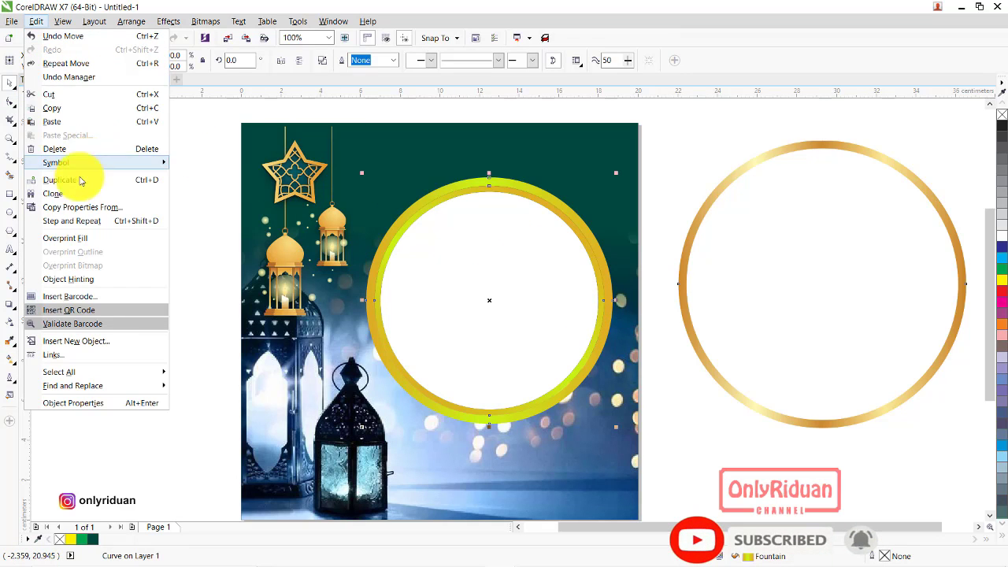
{"action": "left_click", "coordinate": [68, 207]}
{"action": "left_click", "coordinate": [516, 312]}
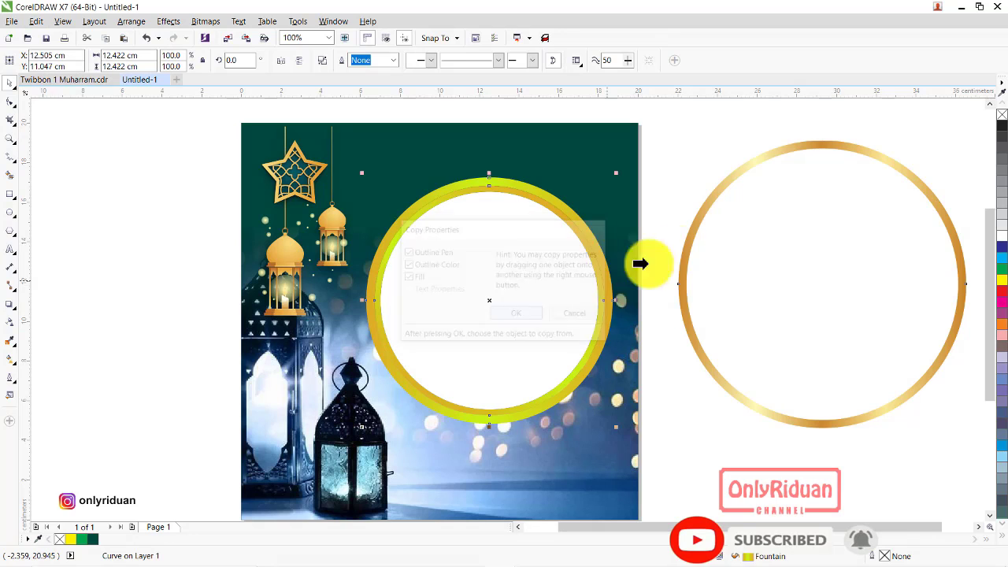
{"action": "left_click", "coordinate": [787, 149]}
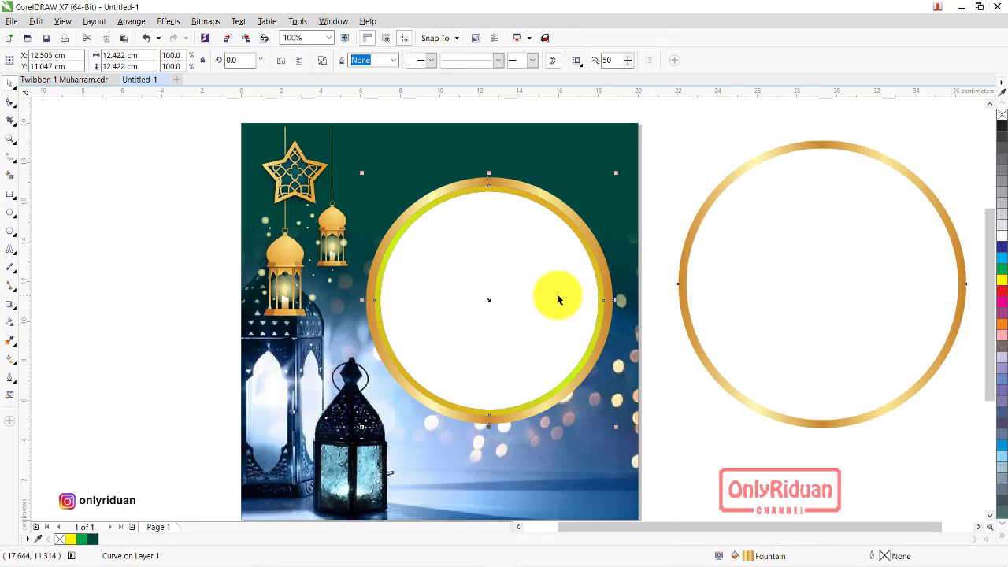
Step: Give the inner ring around the photo opening the same outline pen, outline color and fill properties as the pasted gold ring
{"action": "left_click", "coordinate": [696, 443]}
{"action": "left_click", "coordinate": [575, 378]}
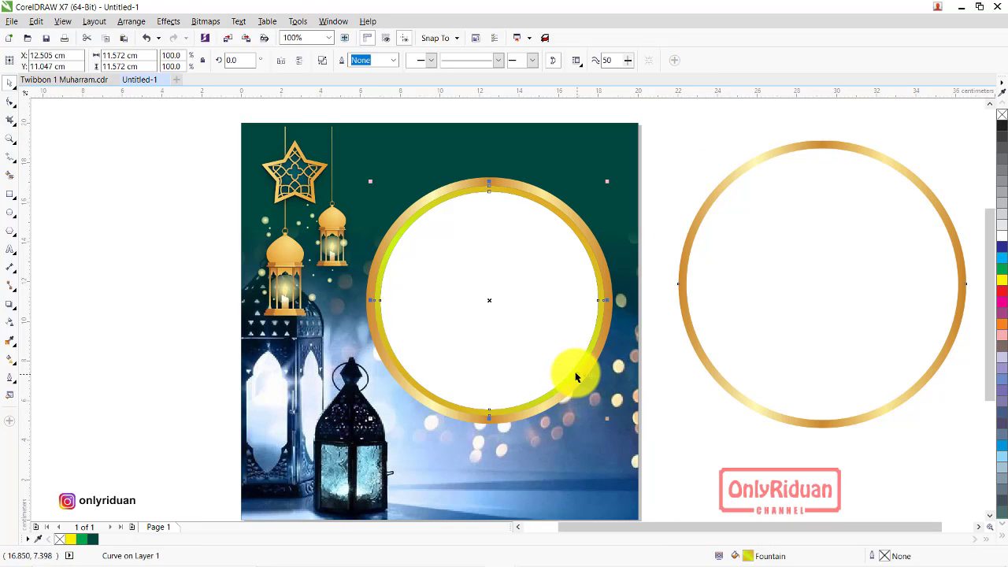
{"action": "left_click", "coordinate": [36, 22]}
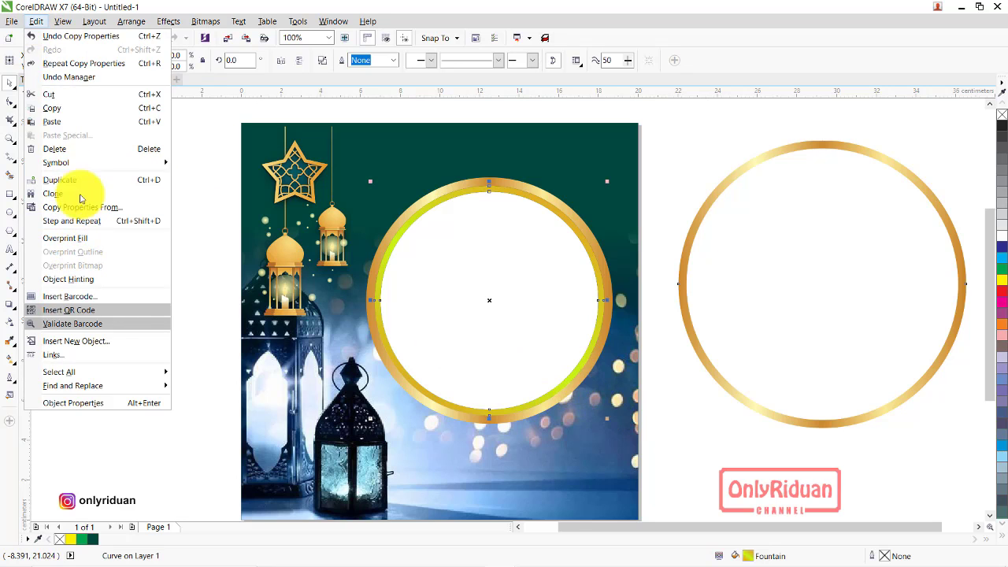
{"action": "left_click", "coordinate": [211, 220]}
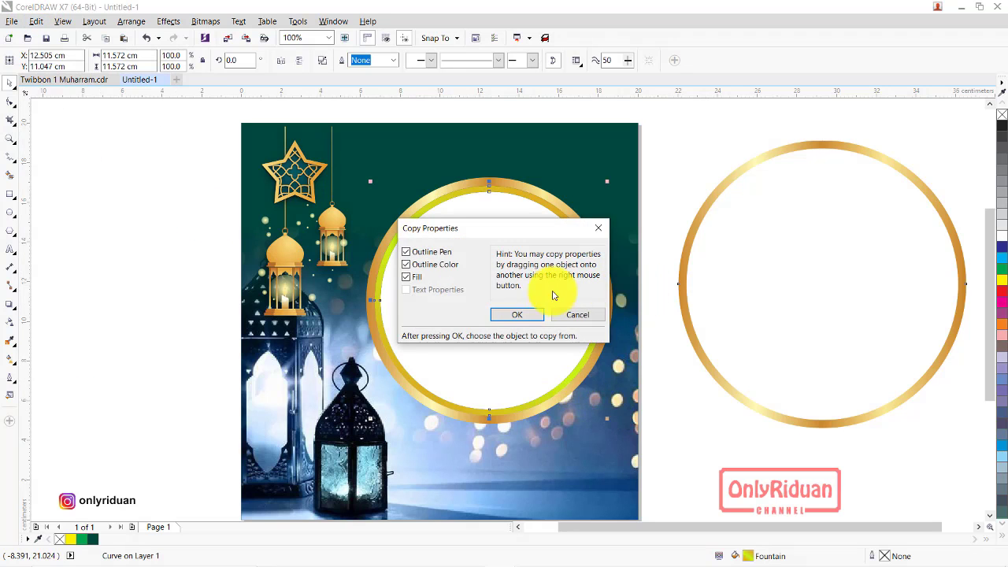
{"action": "left_click", "coordinate": [516, 313]}
{"action": "left_click", "coordinate": [687, 227]}
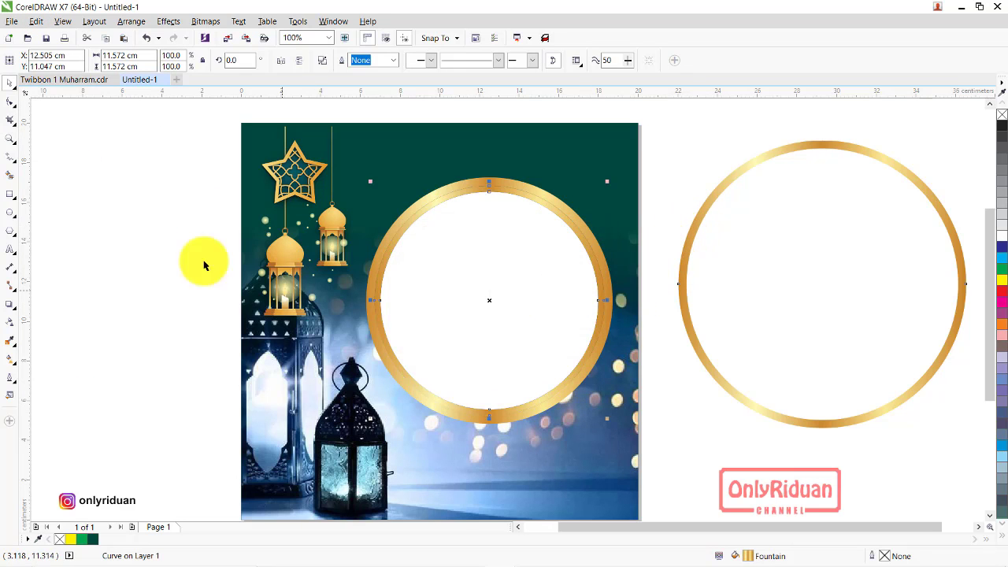
Step: Angle the inner ring's gold gradient diagonally from its lower left to its upper right, and delete the sample ring beside the page
{"action": "left_click", "coordinate": [14, 359]}
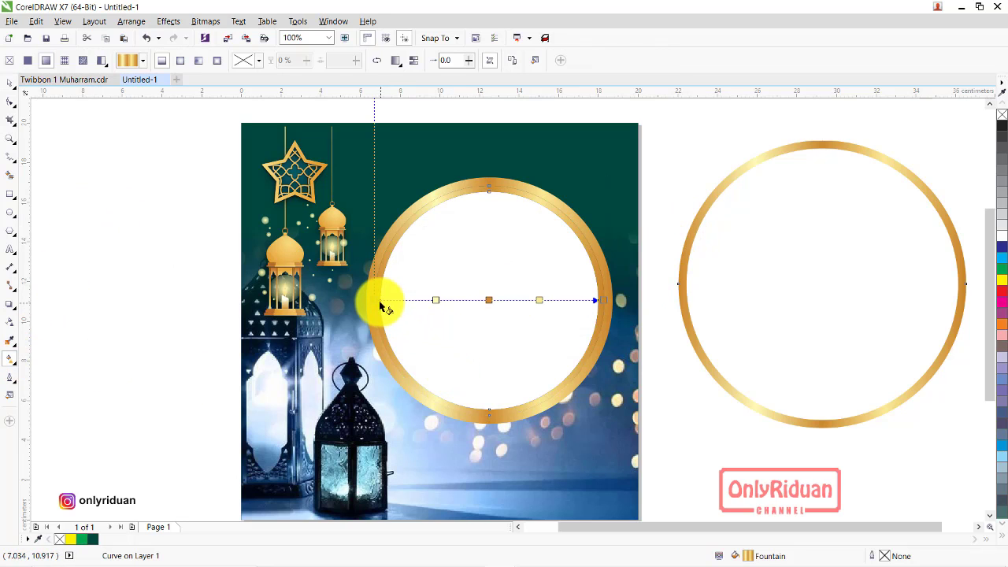
{"action": "left_click_drag", "start_coordinate": [376, 300], "coordinate": [407, 382]}
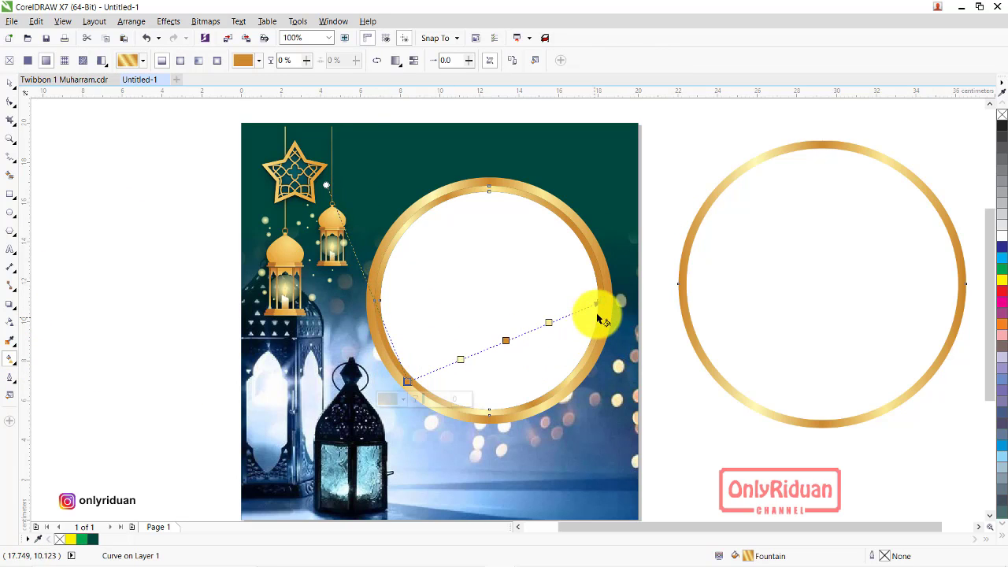
{"action": "left_click_drag", "start_coordinate": [608, 300], "coordinate": [577, 226]}
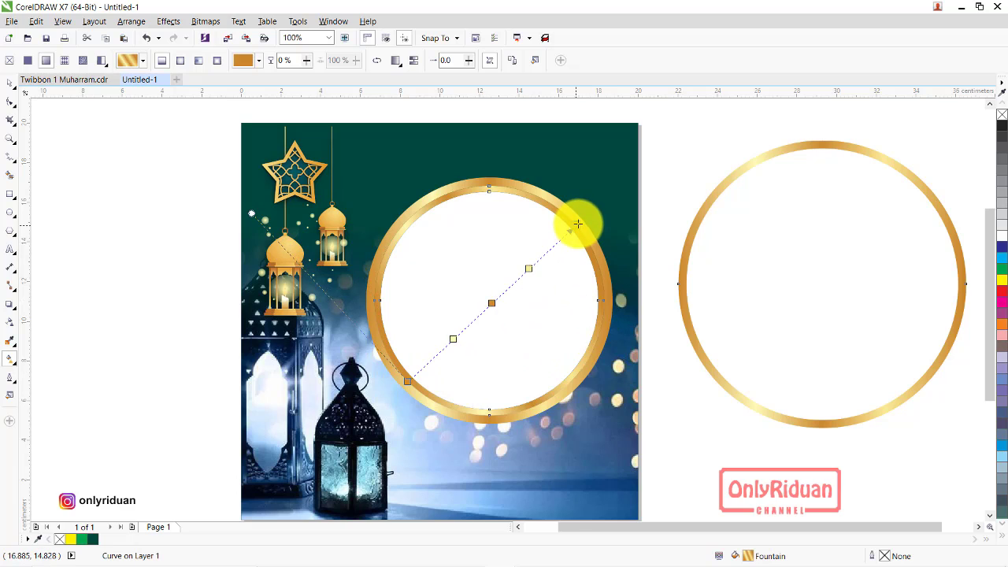
{"action": "left_click", "coordinate": [11, 85]}
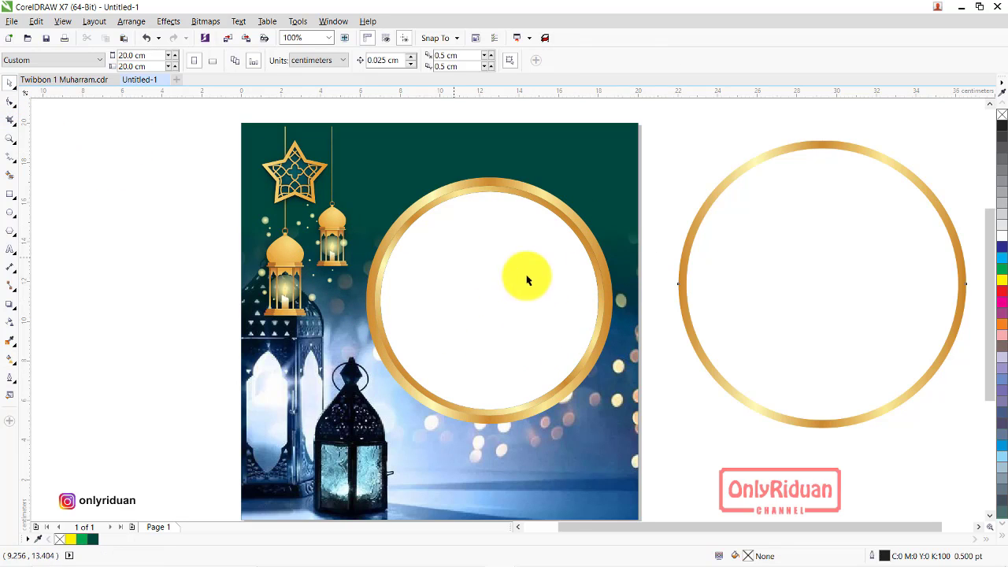
{"action": "left_click", "coordinate": [691, 238]}
{"action": "key", "text": "Delete"}
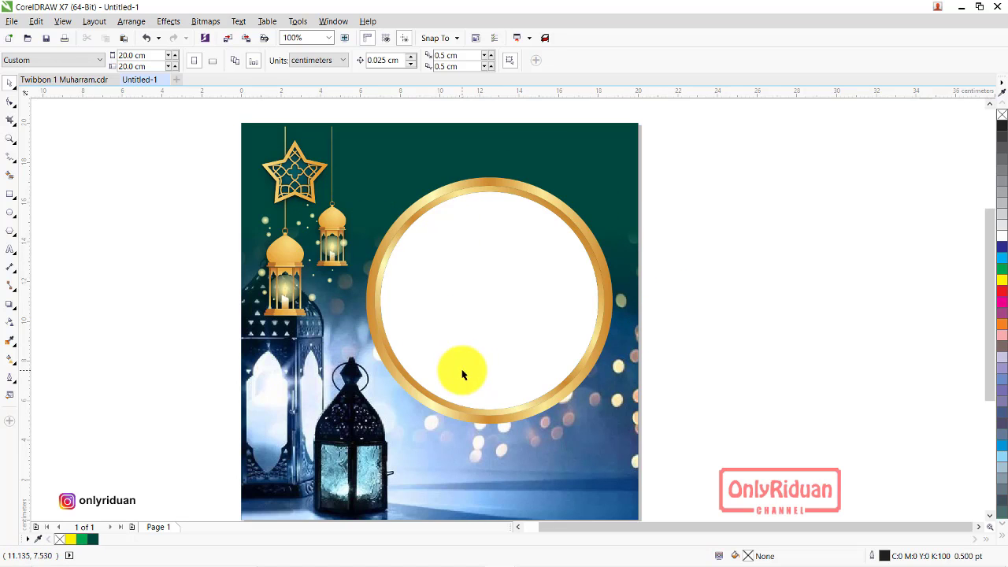
Step: Copy the two star-light images from inside the background PowerClip of Twibbon 1 Muharram.cdr into Untitled-1
{"action": "left_click", "coordinate": [75, 80]}
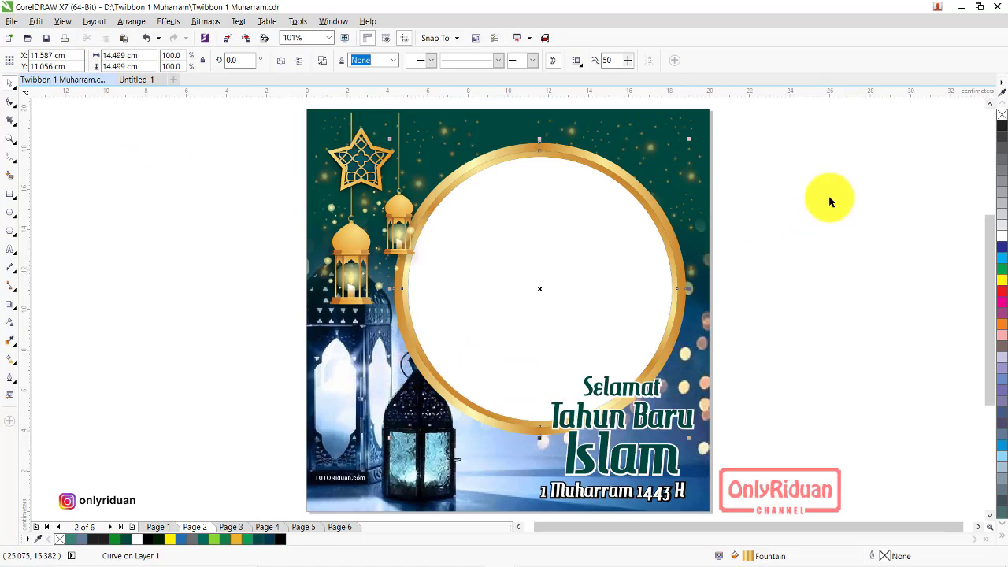
{"action": "left_click", "coordinate": [803, 193]}
{"action": "left_click", "coordinate": [672, 141]}
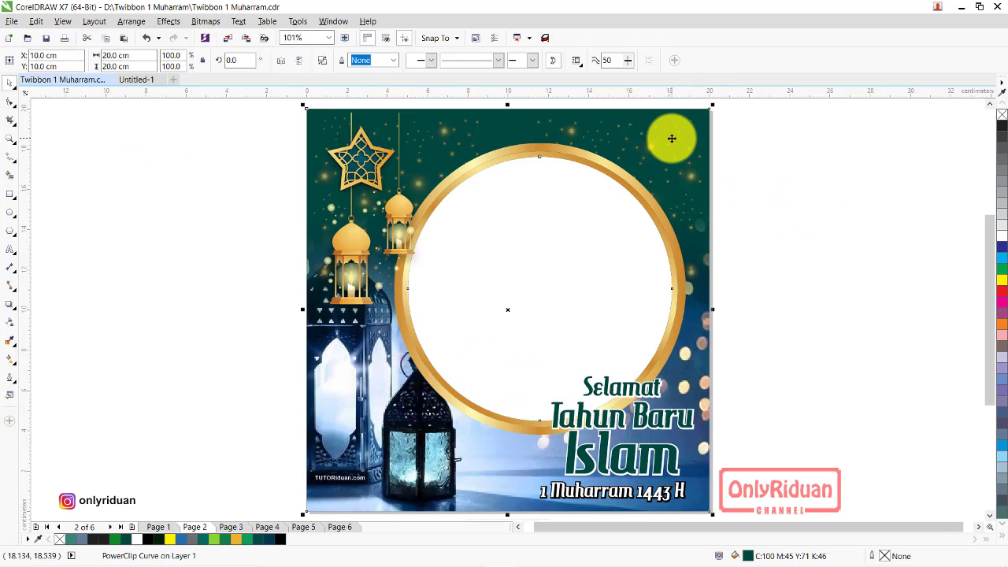
{"action": "right_click", "coordinate": [672, 138]}
{"action": "left_click", "coordinate": [713, 183]}
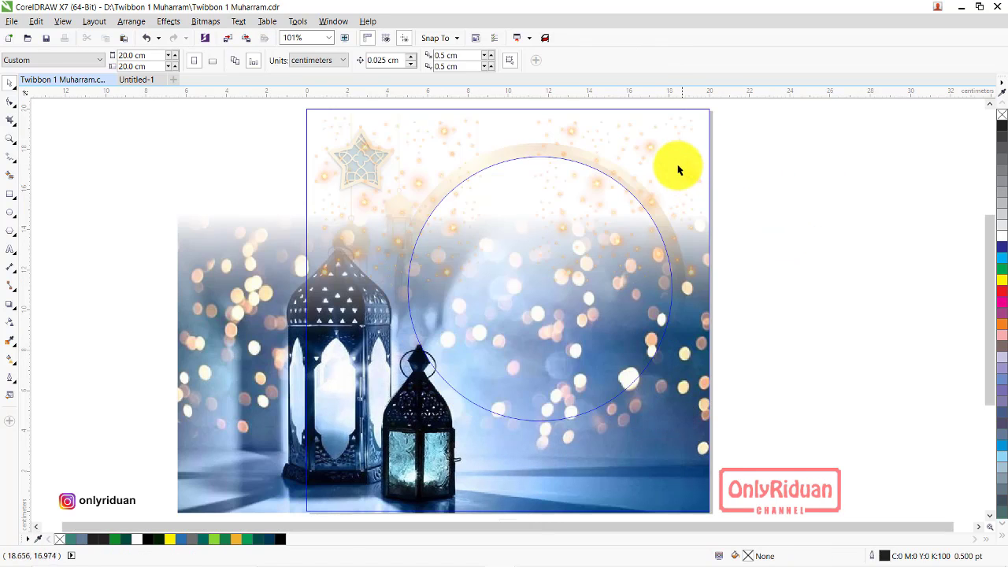
{"action": "left_click", "coordinate": [679, 168]}
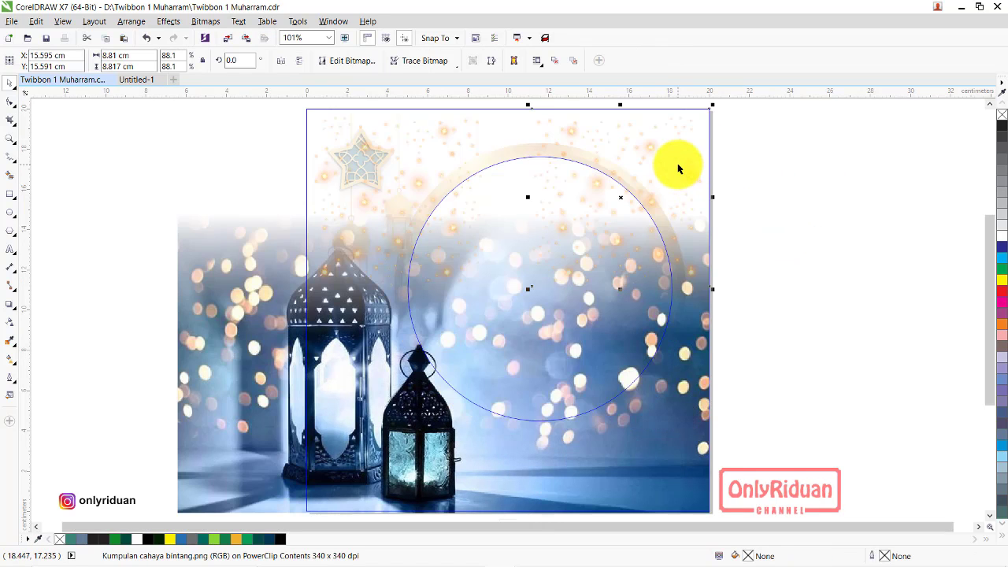
{"action": "left_click", "coordinate": [417, 186], "text": "shift"}
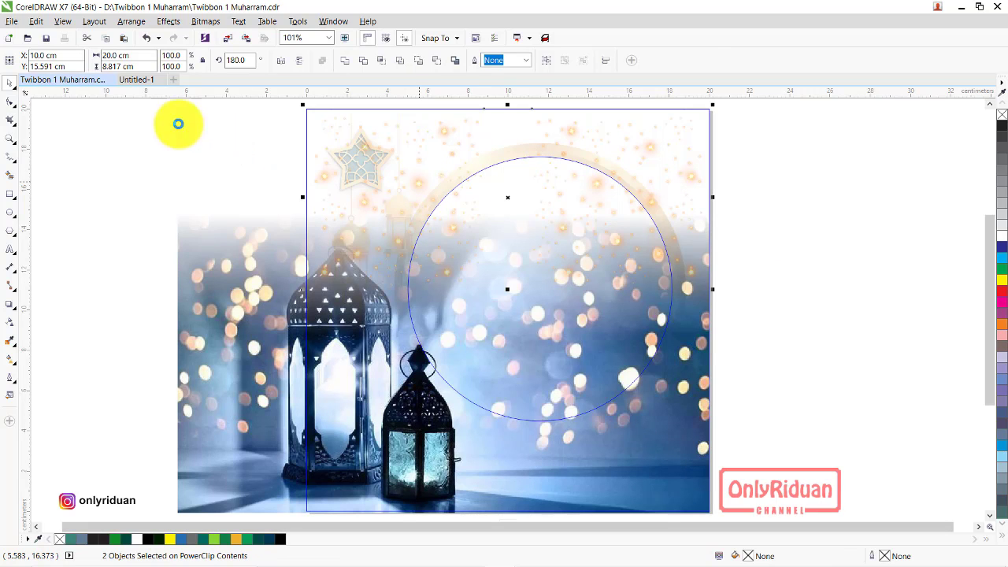
{"action": "left_click", "coordinate": [138, 81]}
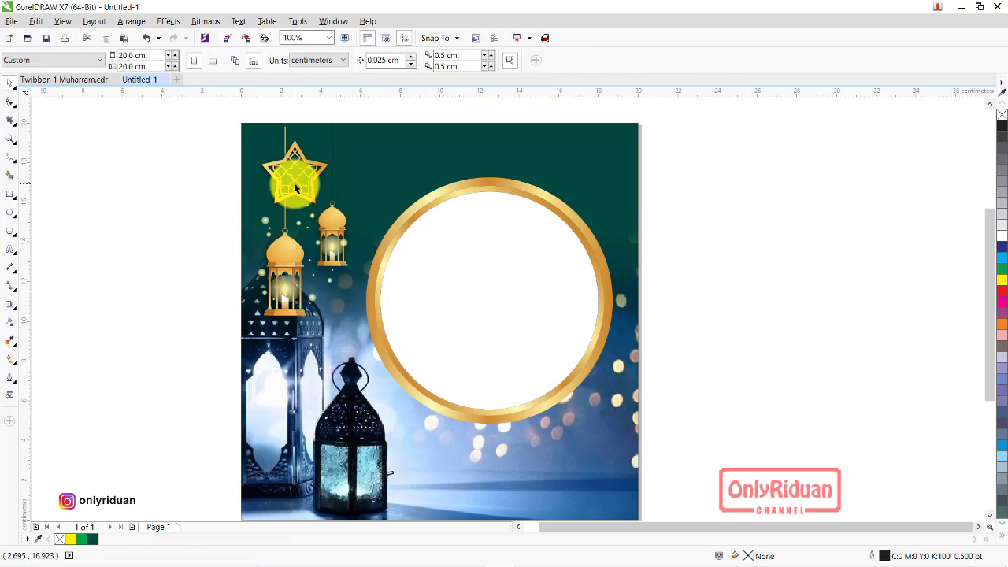
{"action": "left_click", "coordinate": [296, 187]}
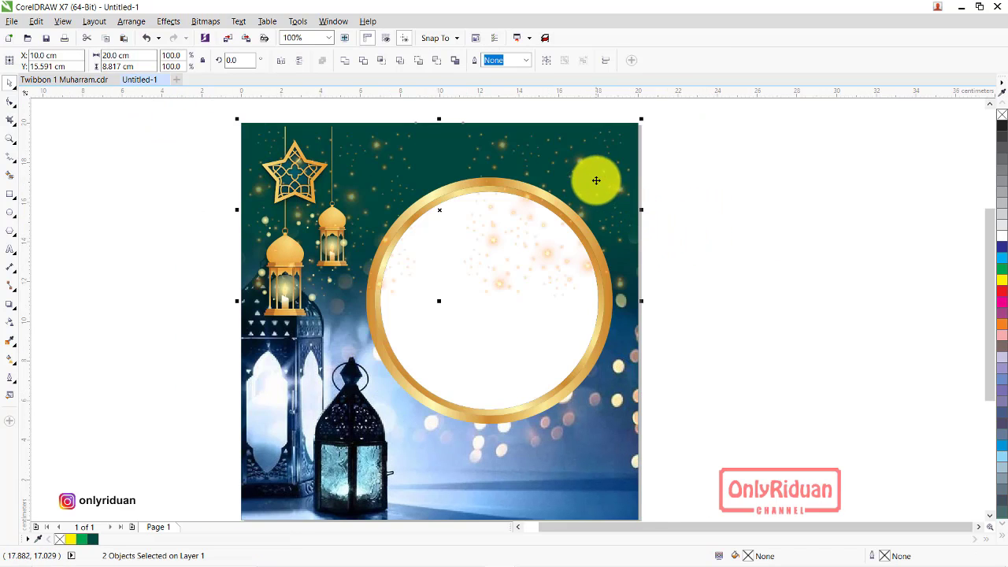
Step: PowerClip the two pasted star-light images inside the dark green background shape
{"action": "right_click", "coordinate": [581, 162]}
{"action": "left_click", "coordinate": [637, 168]}
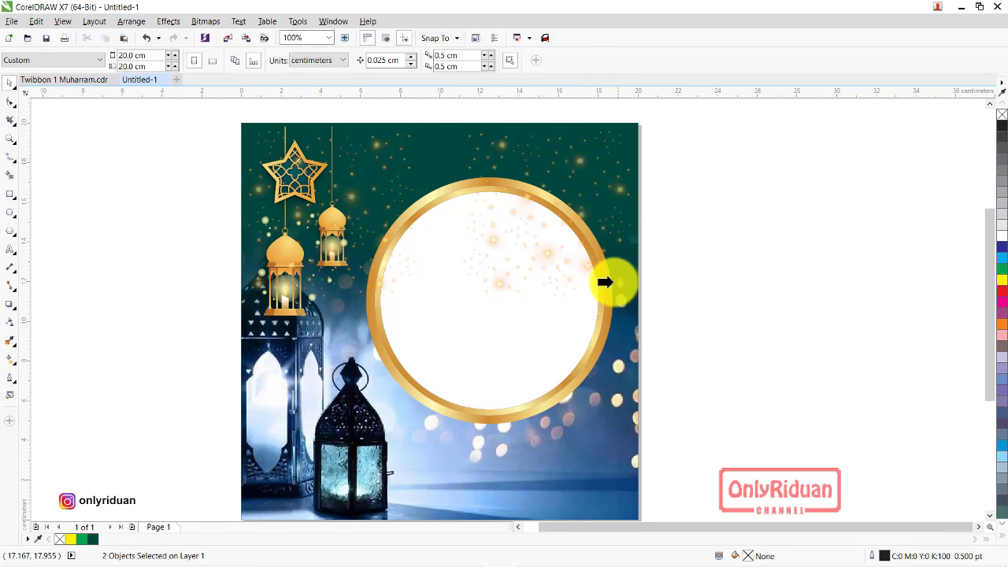
{"action": "left_click", "coordinate": [583, 438]}
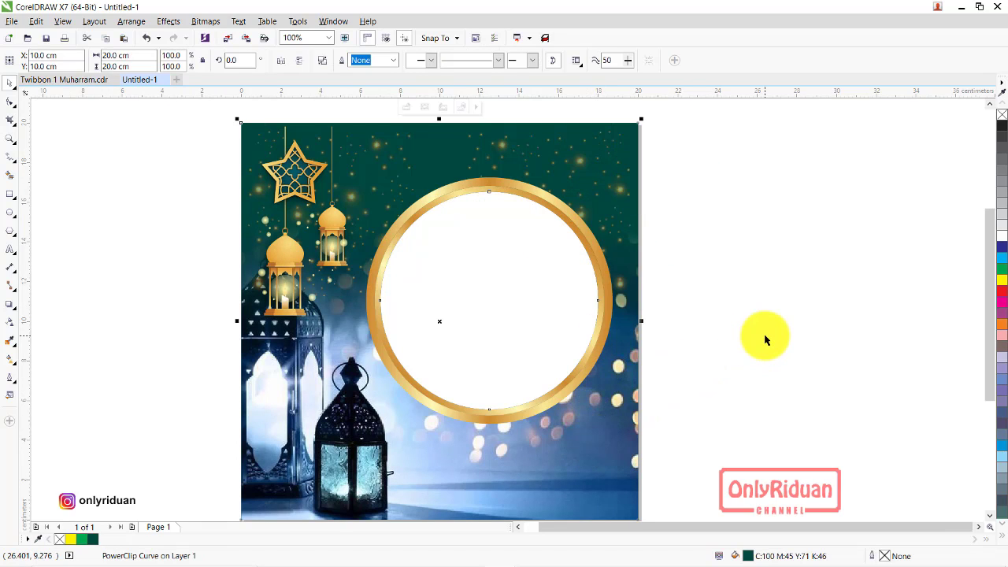
Step: Add three separate artistic text lines beside the page: "Selamat", "Tahun Baru Islam" and "1 Muharram 1443 H"
{"action": "left_click_drag", "start_coordinate": [991, 265], "coordinate": [994, 301]}
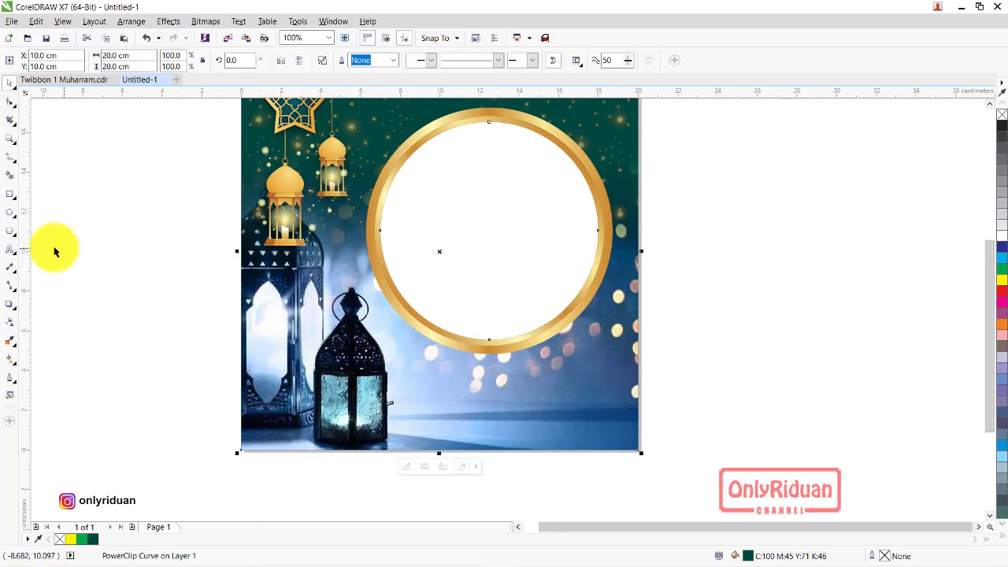
{"action": "left_click", "coordinate": [10, 249]}
{"action": "left_click", "coordinate": [719, 338]}
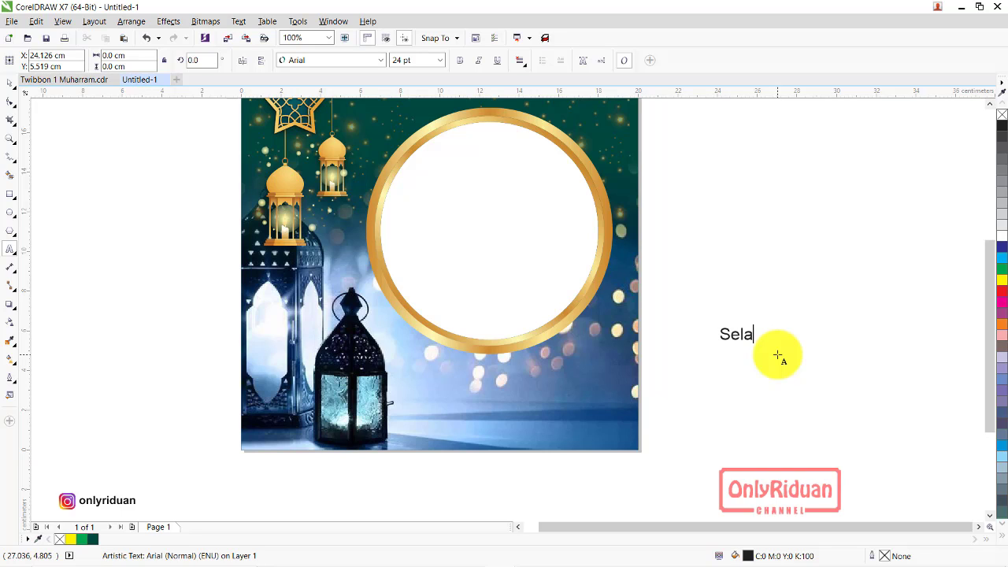
{"action": "left_click", "coordinate": [709, 376]}
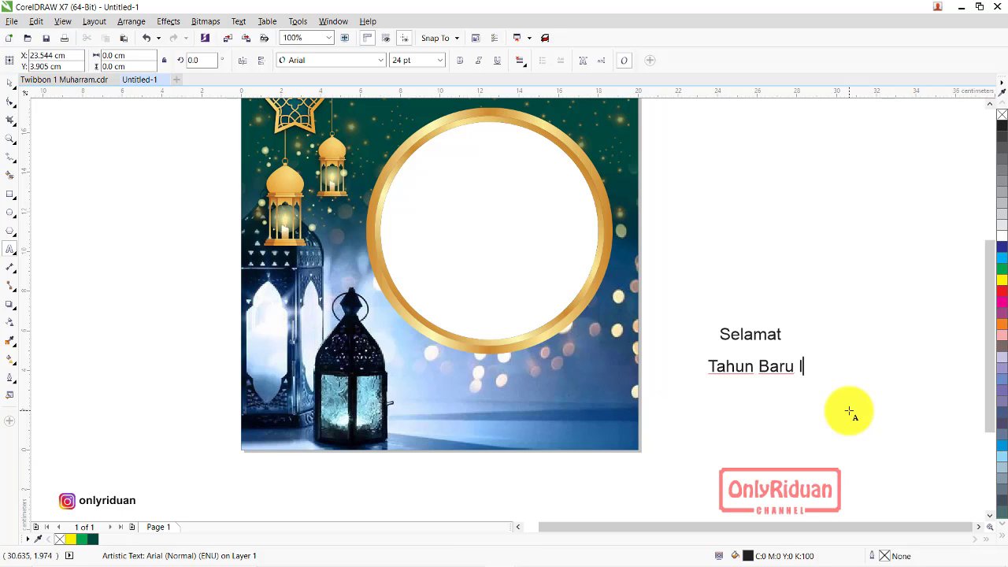
{"action": "left_click", "coordinate": [739, 417]}
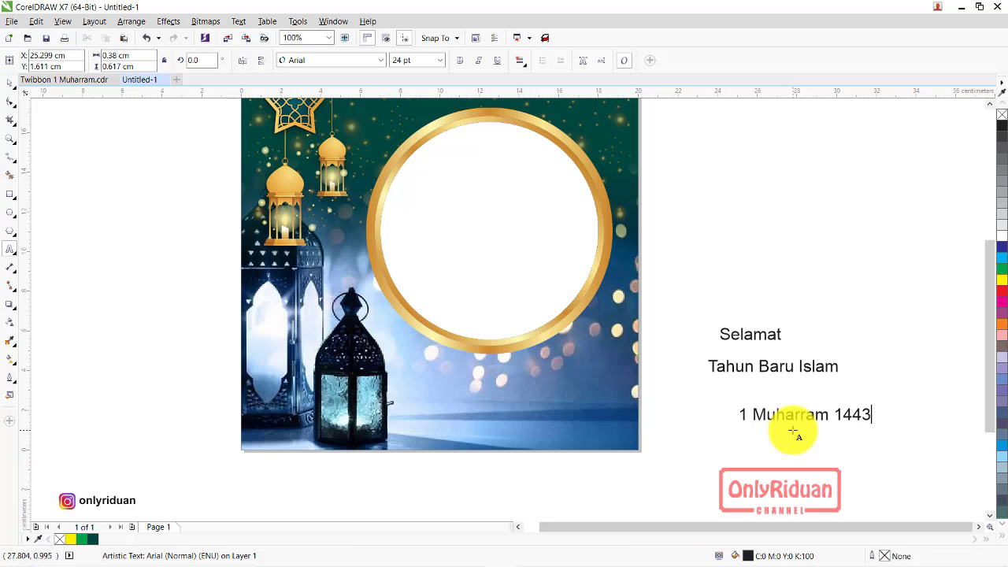
{"action": "key", "text": "Escape"}
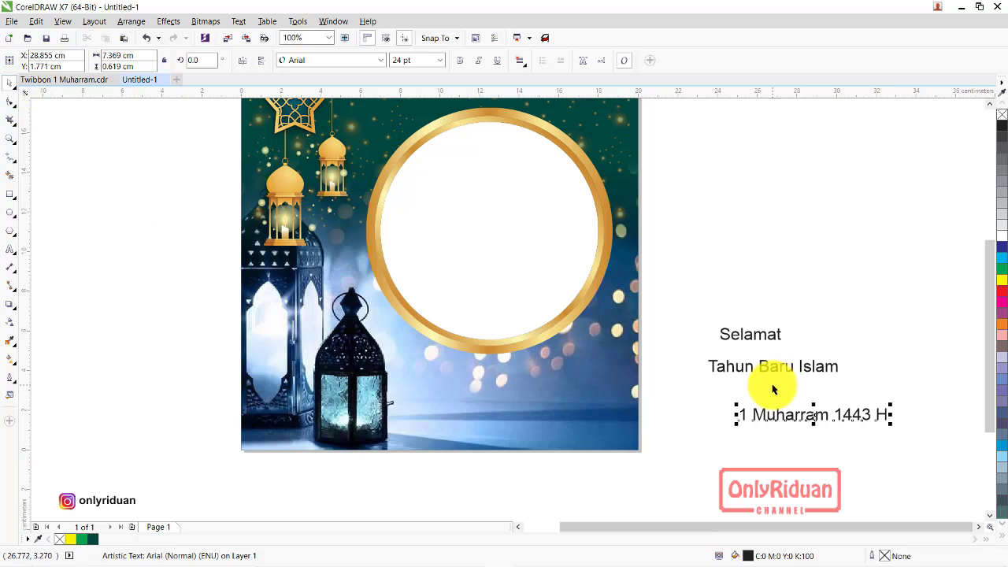
Step: Finish editing the background PowerClip in Twibbon 1 Muharram.cdr, check its greeting layout and return to Untitled-1
{"action": "left_click", "coordinate": [74, 82]}
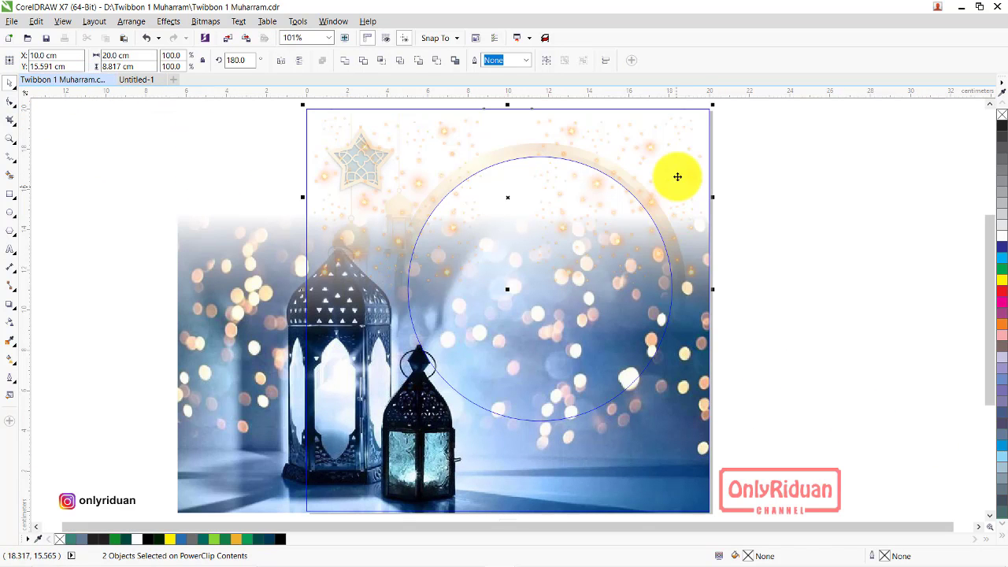
{"action": "right_click", "coordinate": [678, 176]}
{"action": "left_click", "coordinate": [711, 228]}
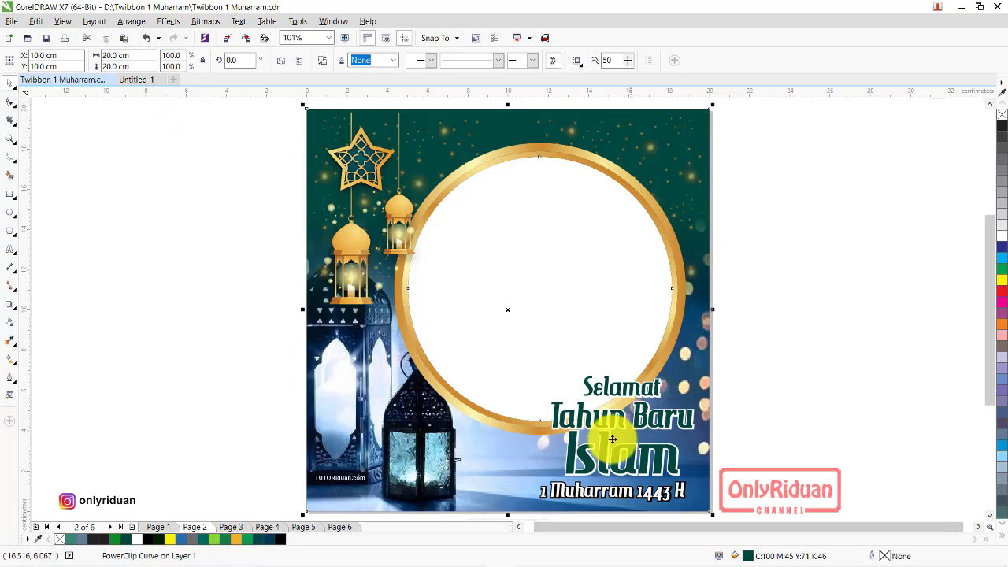
{"action": "left_click", "coordinate": [150, 81]}
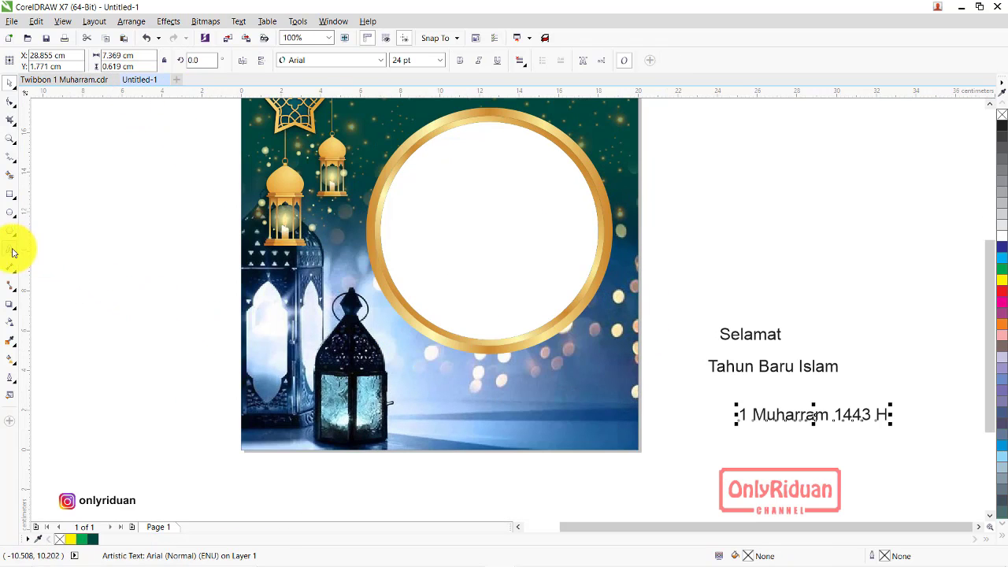
Step: Cut the word "Islam" out of the "Tahun Baru Islam" line and paste it as its own text object
{"action": "left_click", "coordinate": [12, 252]}
{"action": "left_click_drag", "start_coordinate": [798, 366], "coordinate": [853, 367]}
{"action": "key", "text": "ctrl+c"}
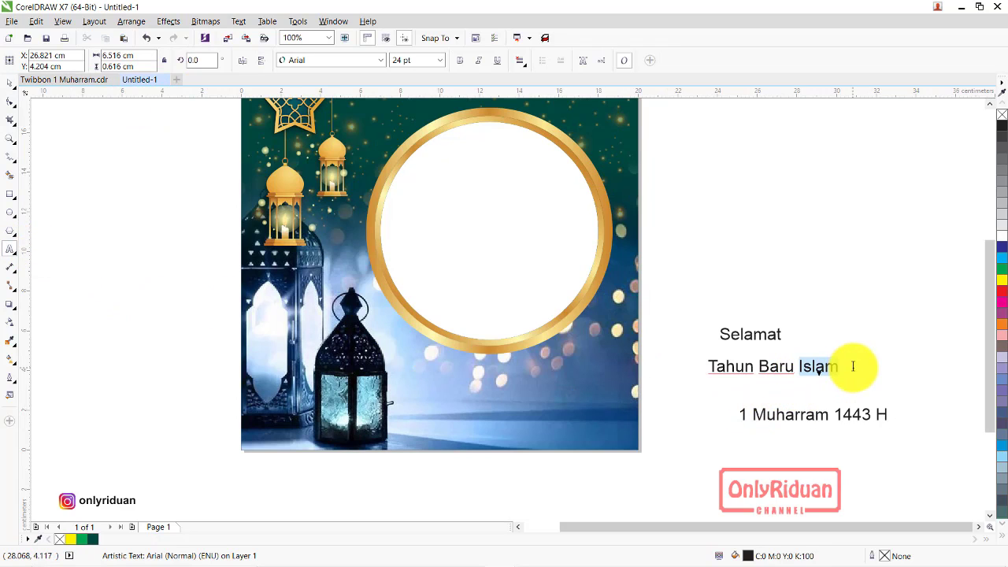
{"action": "key", "text": "BackSpace"}
{"action": "left_click", "coordinate": [851, 345]}
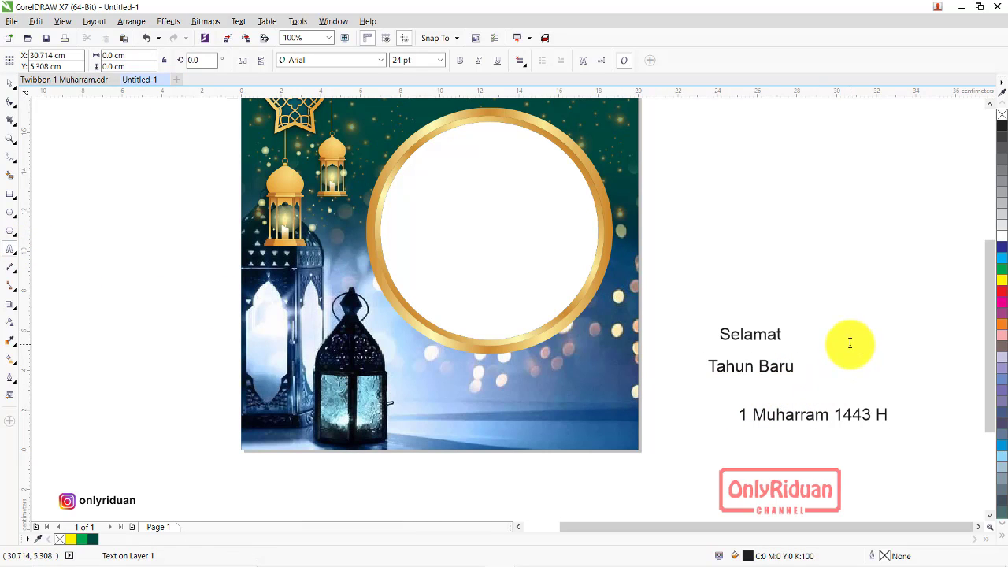
{"action": "key", "text": "ctrl+v"}
{"action": "left_click", "coordinate": [11, 82]}
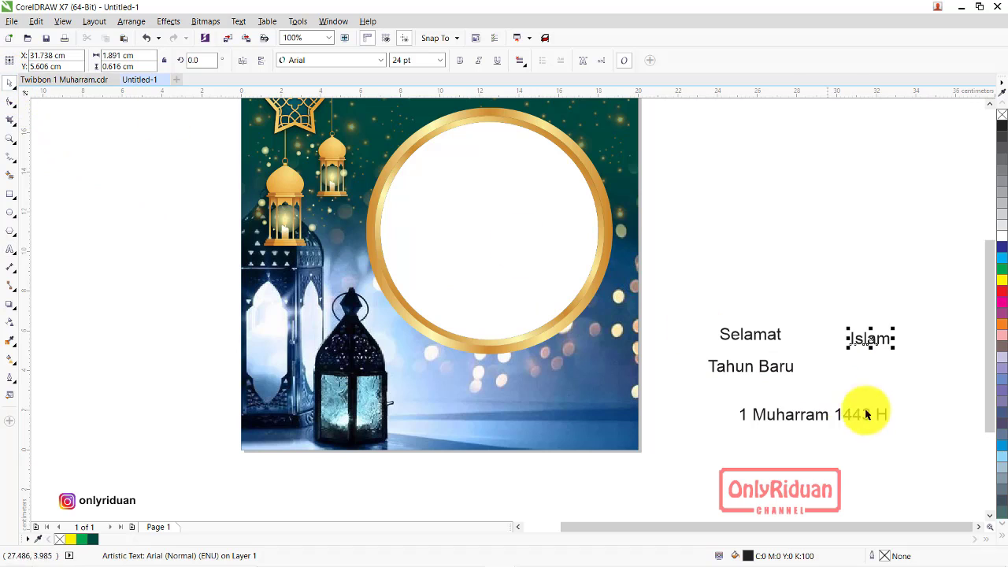
Step: Set the font of all four text objects to HamburgerHeaven
{"action": "left_click_drag", "start_coordinate": [925, 442], "coordinate": [687, 273]}
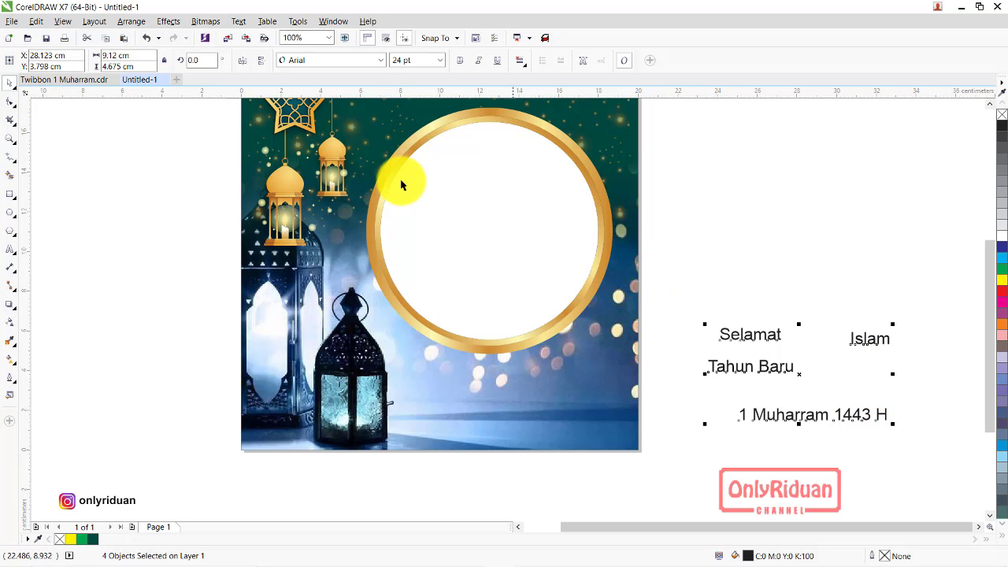
{"action": "left_click", "coordinate": [381, 63]}
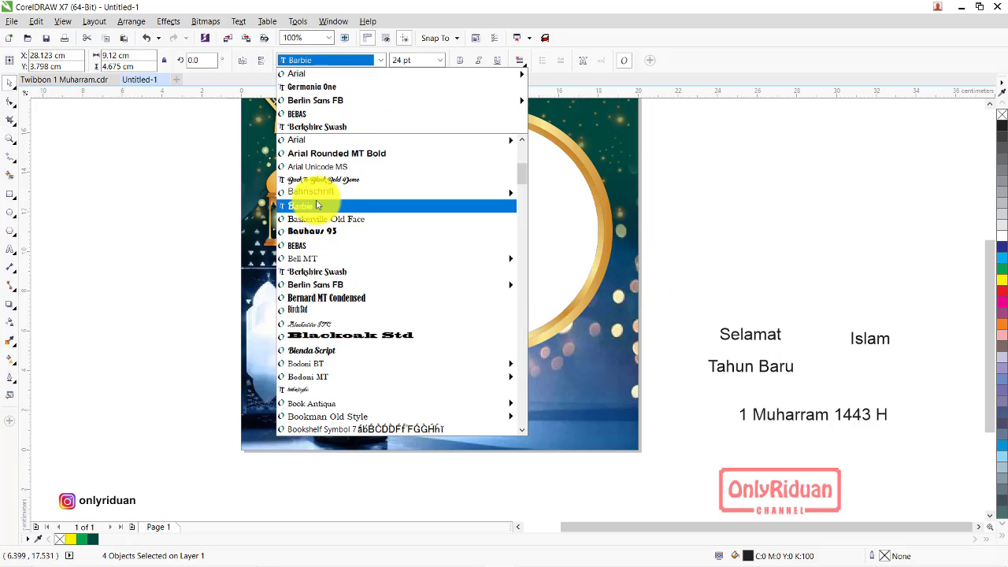
{"action": "scroll", "coordinate": [317, 189], "scroll_direction": "down", "scroll_amount": 15}
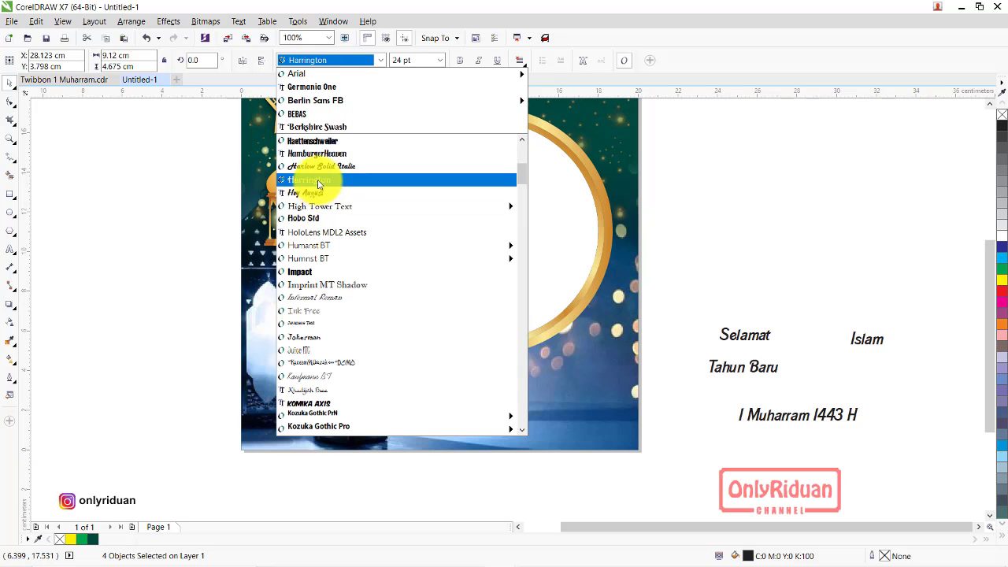
{"action": "left_click", "coordinate": [318, 156]}
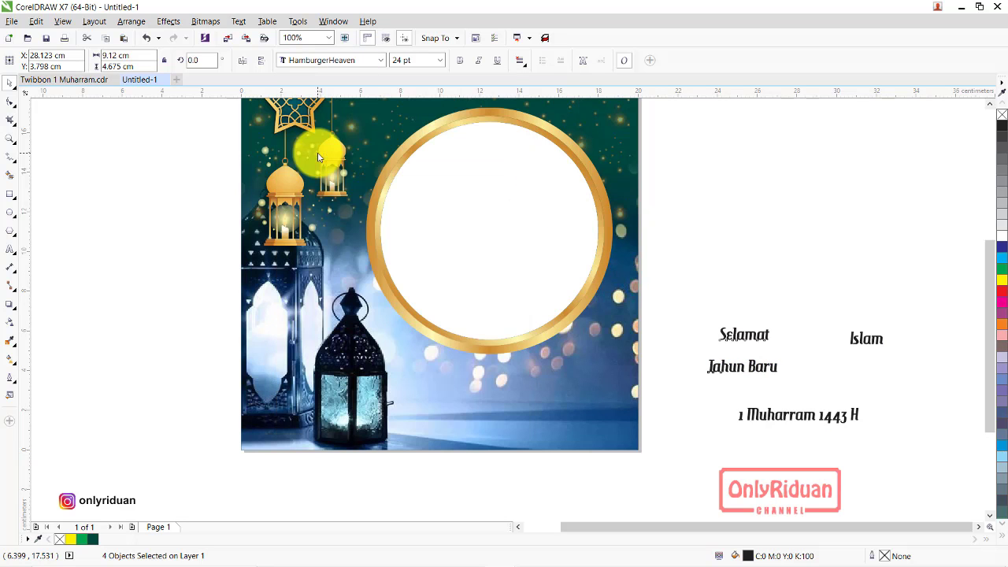
{"action": "left_click", "coordinate": [821, 464]}
Step: Stack the four text lines at the artwork's lower right, enlarging "Tahun Baru" to about 36 pt and "Islam" to about 65 pt
{"action": "left_click", "coordinate": [746, 335]}
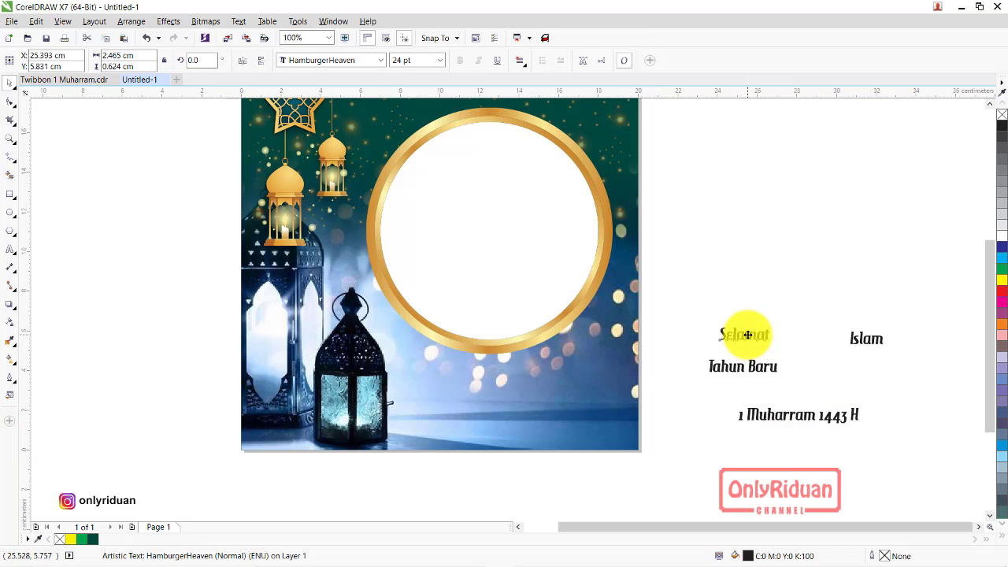
{"action": "left_click_drag", "start_coordinate": [747, 335], "coordinate": [573, 337]}
{"action": "left_click_drag", "start_coordinate": [733, 370], "coordinate": [499, 396]}
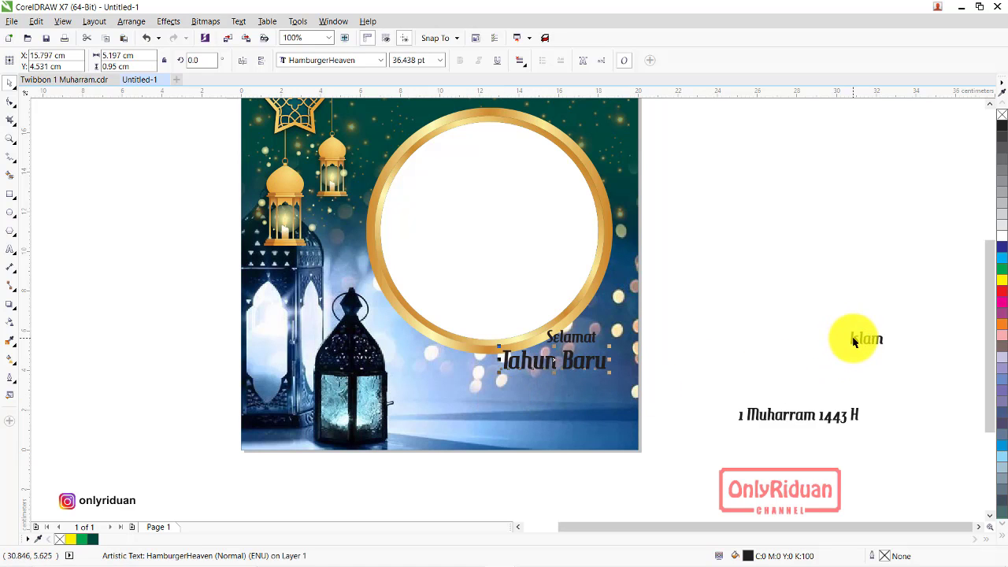
{"action": "left_click_drag", "start_coordinate": [853, 340], "coordinate": [565, 400]}
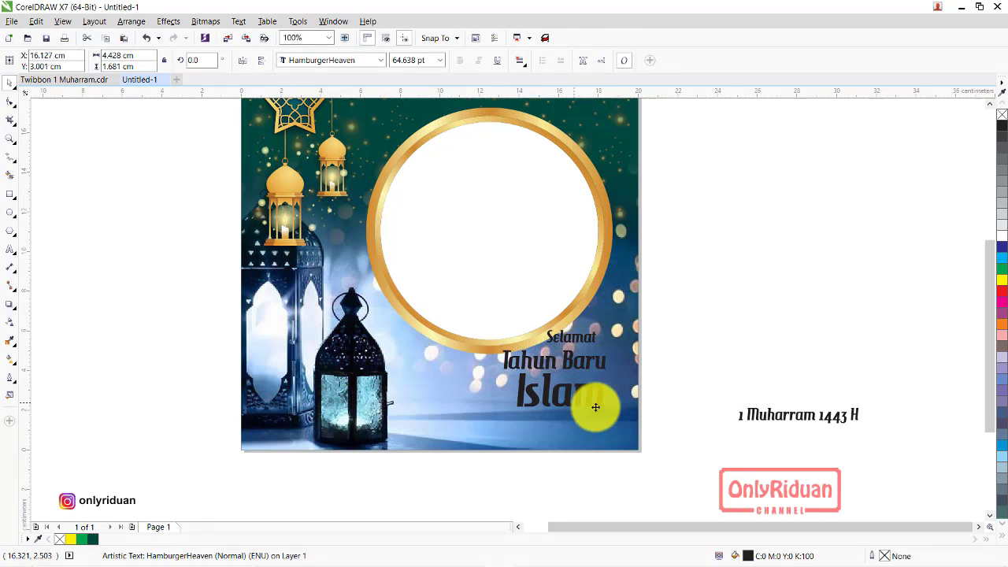
{"action": "left_click_drag", "start_coordinate": [776, 417], "coordinate": [559, 427]}
Step: Centre the four text lines on one another, enlarge the block to about 7 cm wide and reposition it in the artwork's lower right corner
{"action": "left_click_drag", "start_coordinate": [711, 443], "coordinate": [518, 334]}
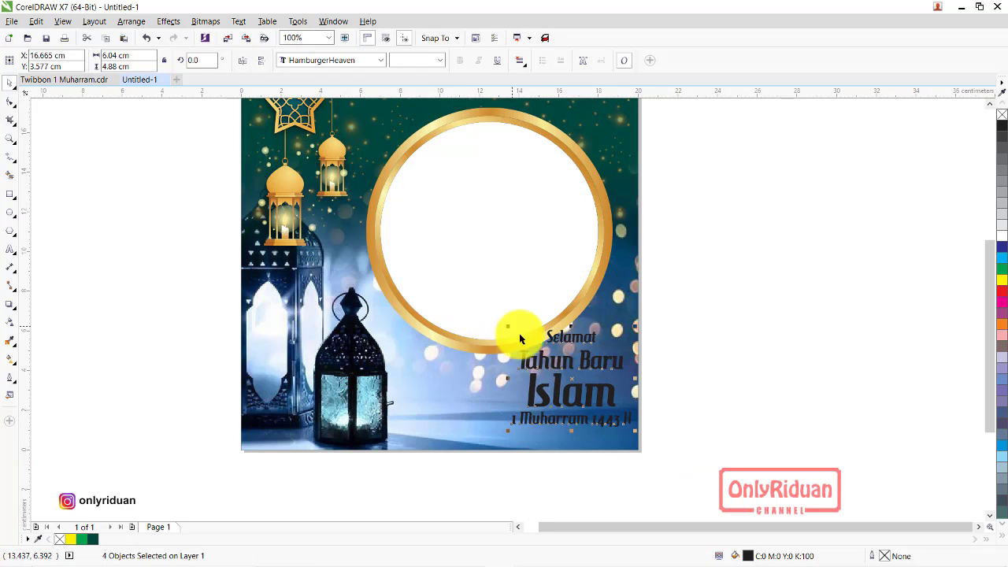
{"action": "left_click_drag", "start_coordinate": [509, 433], "coordinate": [481, 446]}
{"action": "mouse_move", "coordinate": [564, 391]}
{"action": "left_mouse_down"}
{"action": "mouse_move", "coordinate": [561, 378]}
{"action": "mouse_move", "coordinate": [554, 383]}
{"action": "left_mouse_up"}
{"action": "left_click", "coordinate": [687, 381]}
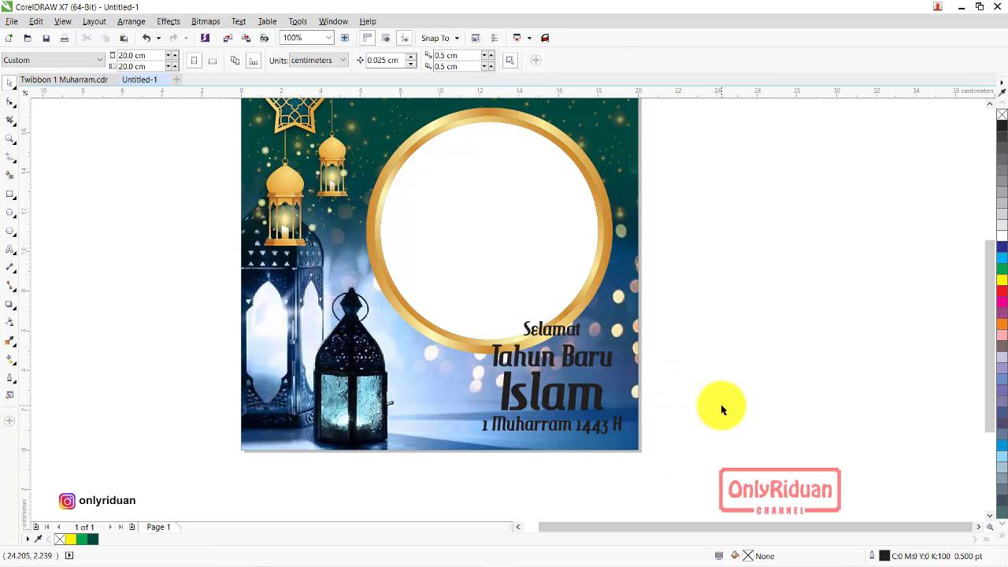
Step: Fill the "Selamat", "Tahun Baru" and "Islam" text lines with the dark green used in the artwork
{"action": "left_click", "coordinate": [11, 138]}
{"action": "left_click_drag", "start_coordinate": [714, 465], "coordinate": [434, 277]}
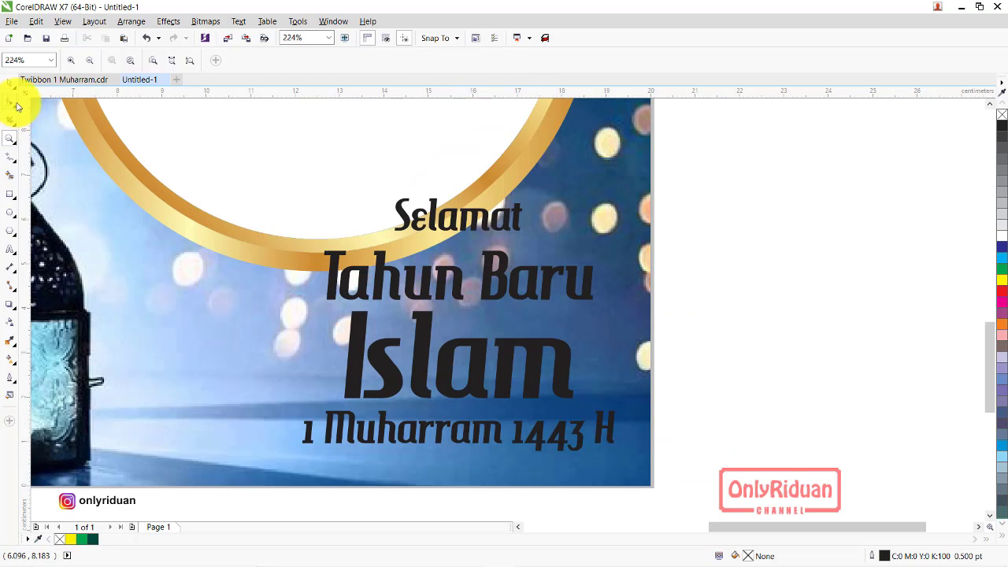
{"action": "left_click", "coordinate": [15, 82]}
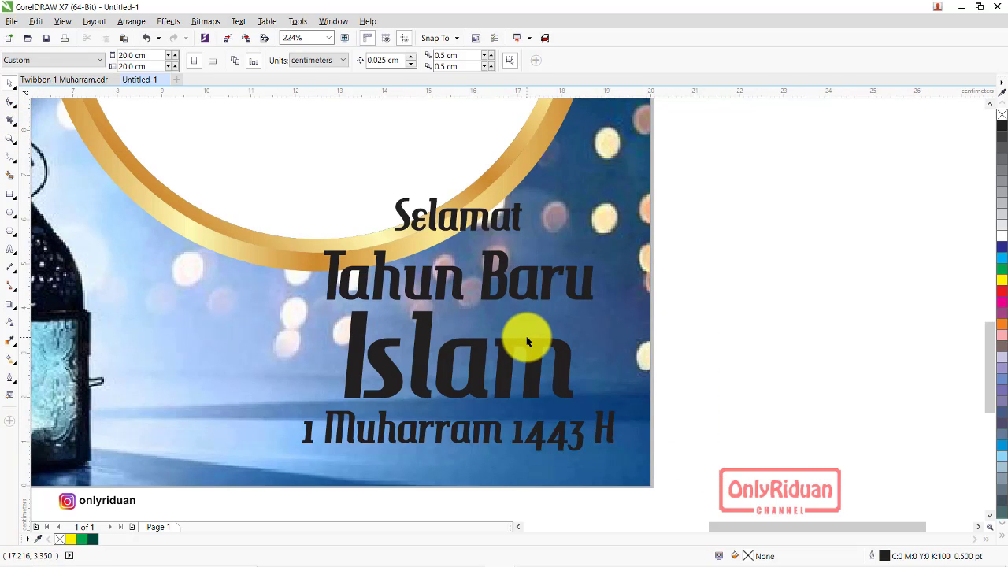
{"action": "left_click_drag", "start_coordinate": [714, 465], "coordinate": [241, 165]}
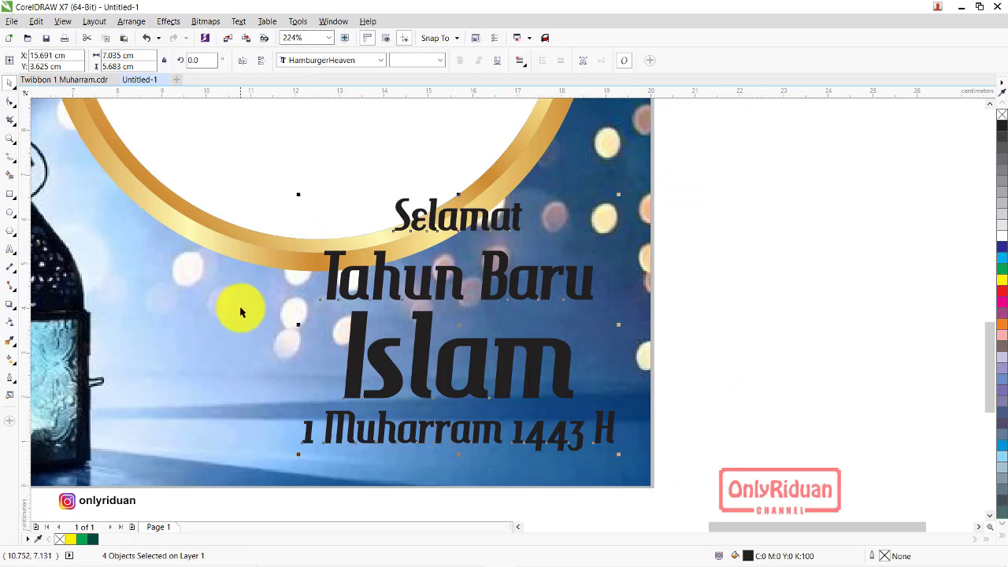
{"action": "left_click", "coordinate": [69, 80]}
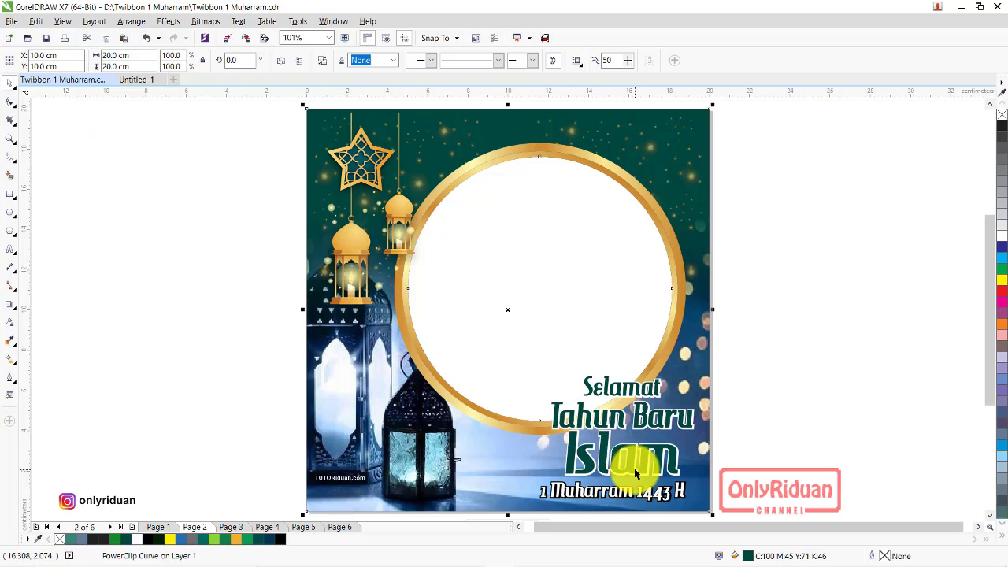
{"action": "left_click", "coordinate": [137, 80]}
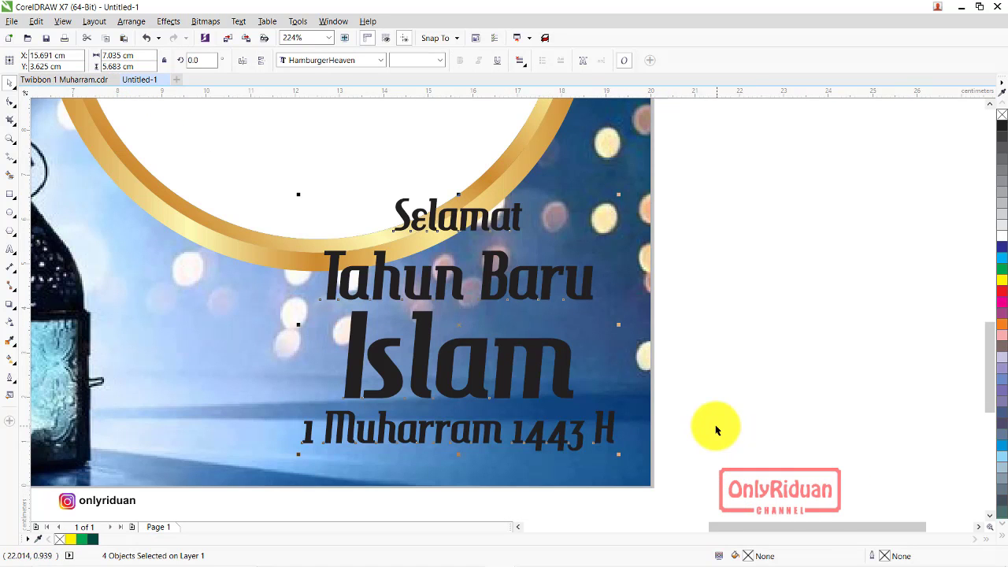
{"action": "left_click_drag", "start_coordinate": [714, 461], "coordinate": [393, 321]}
{"action": "left_click_drag", "start_coordinate": [713, 432], "coordinate": [225, 180]}
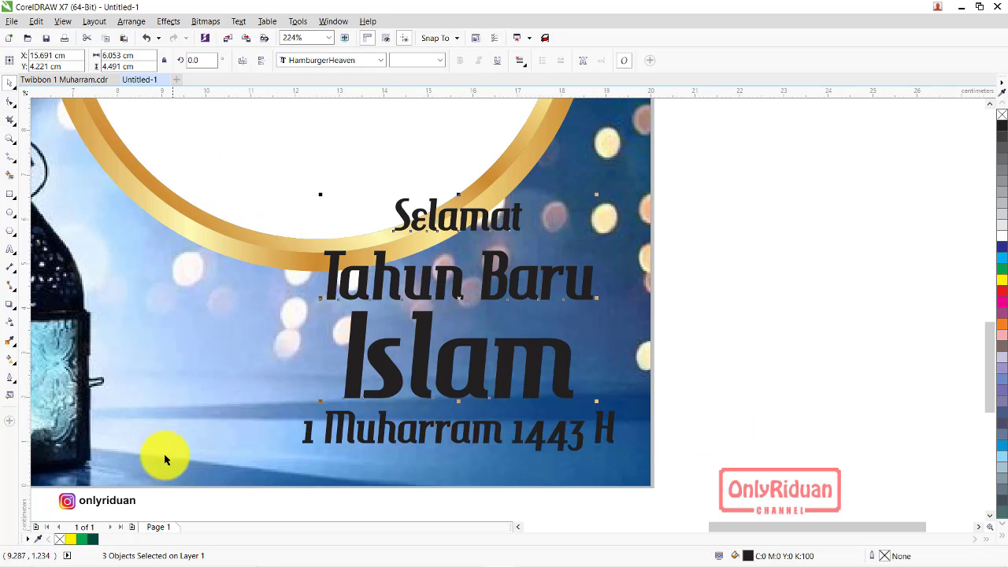
{"action": "left_click", "coordinate": [93, 539]}
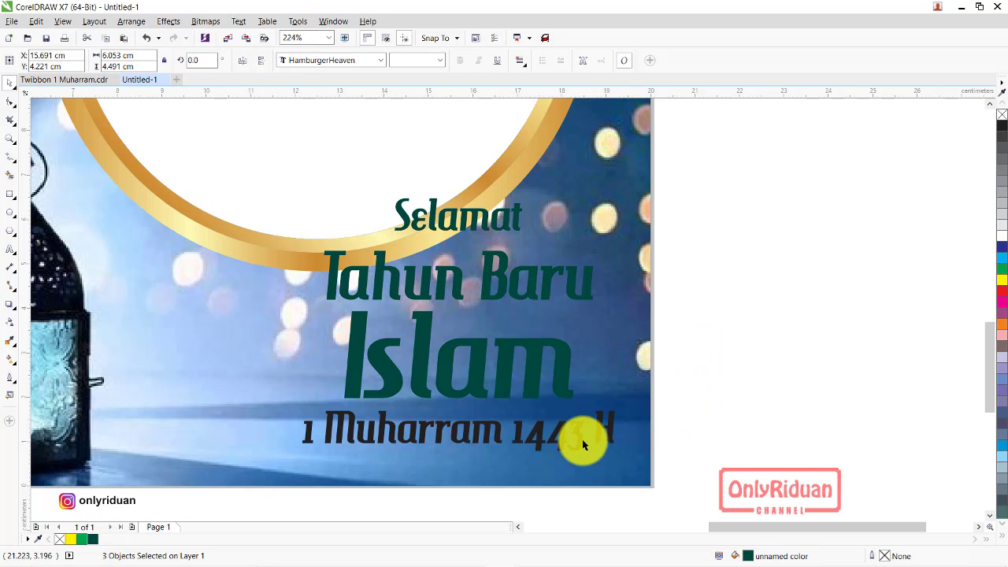
{"action": "key", "text": "Escape"}
Step: Fill the "1 Muharram 1443 H" text line with white
{"action": "left_click", "coordinate": [78, 82]}
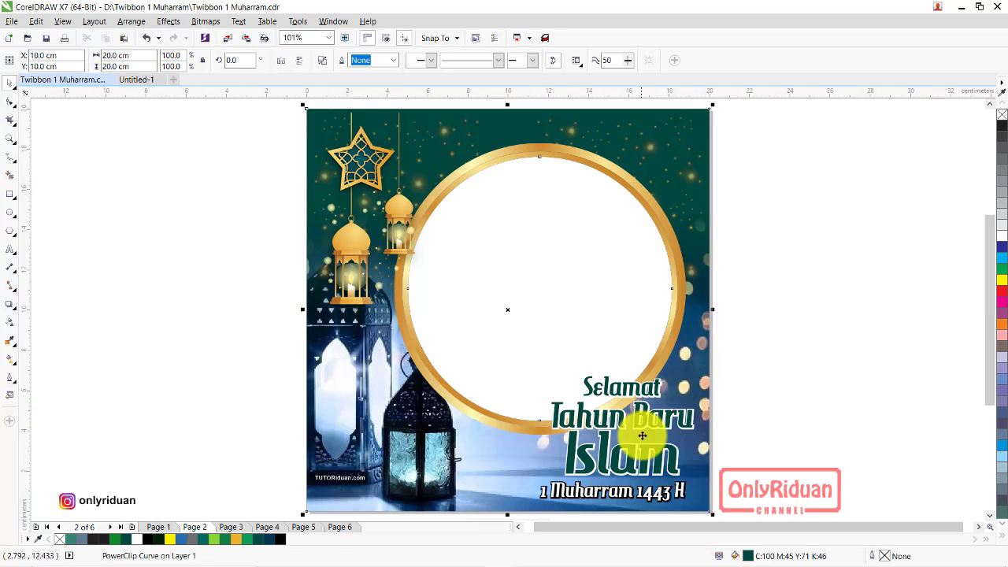
{"action": "left_click", "coordinate": [137, 82]}
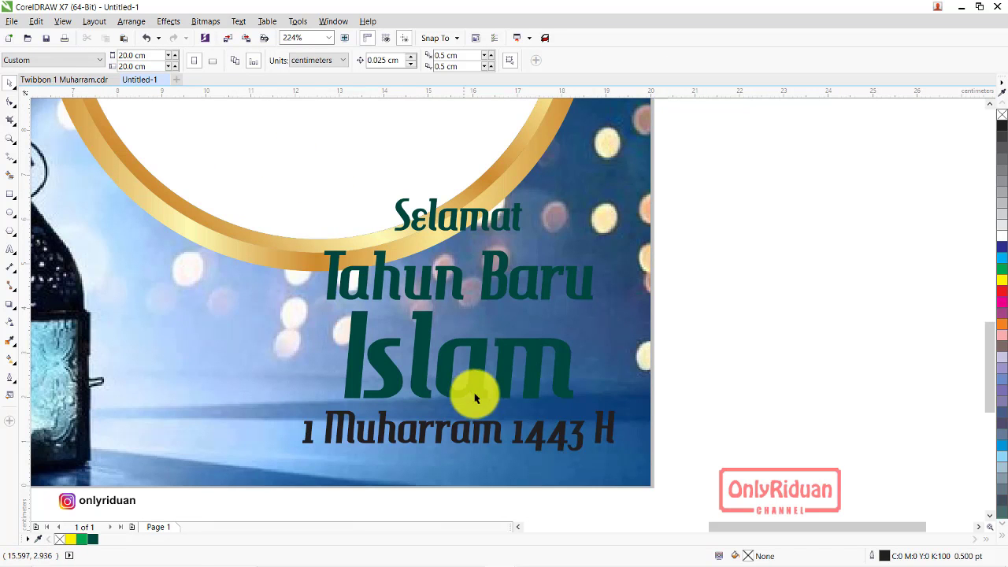
{"action": "left_click", "coordinate": [484, 441]}
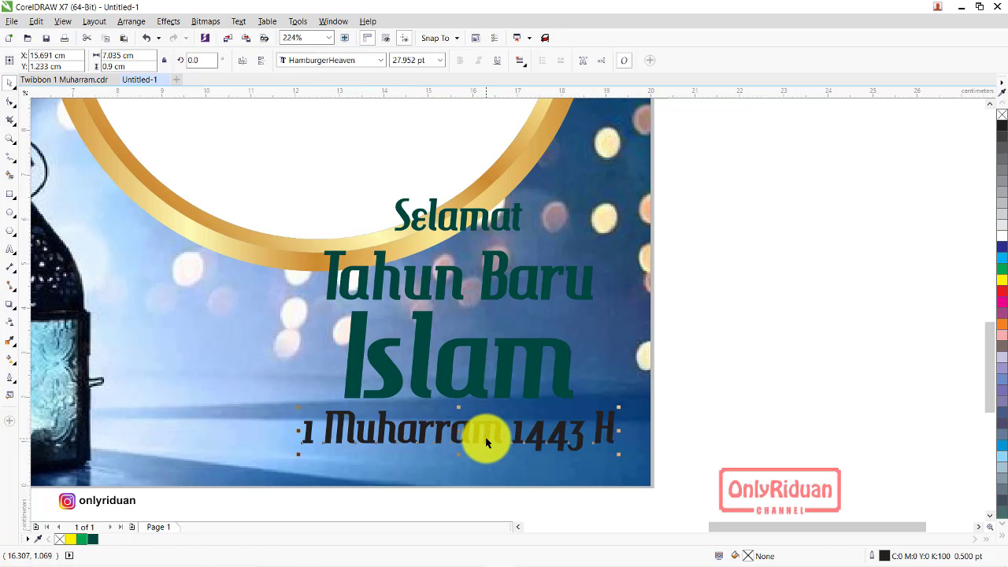
{"action": "left_click", "coordinate": [1004, 537]}
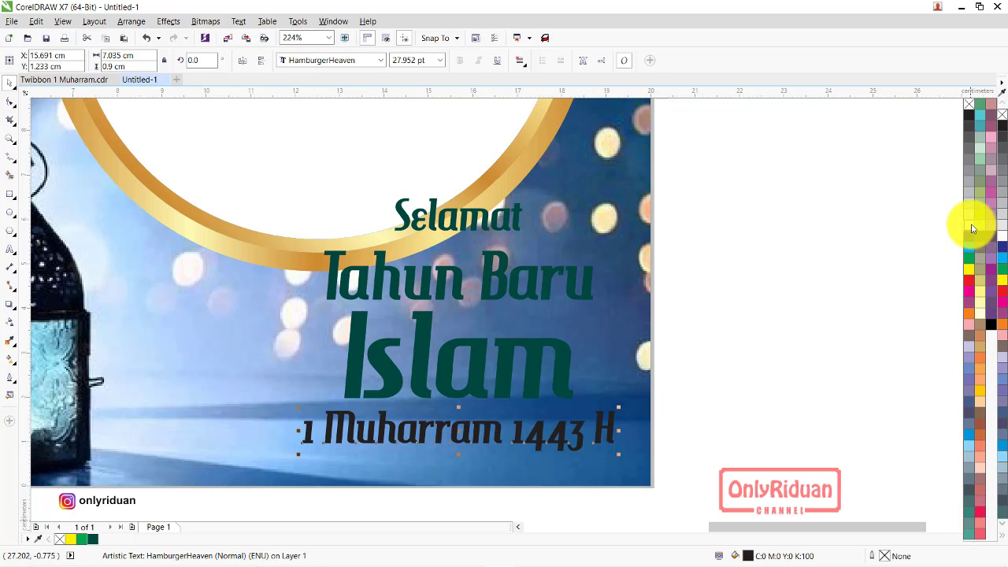
{"action": "left_click", "coordinate": [972, 223]}
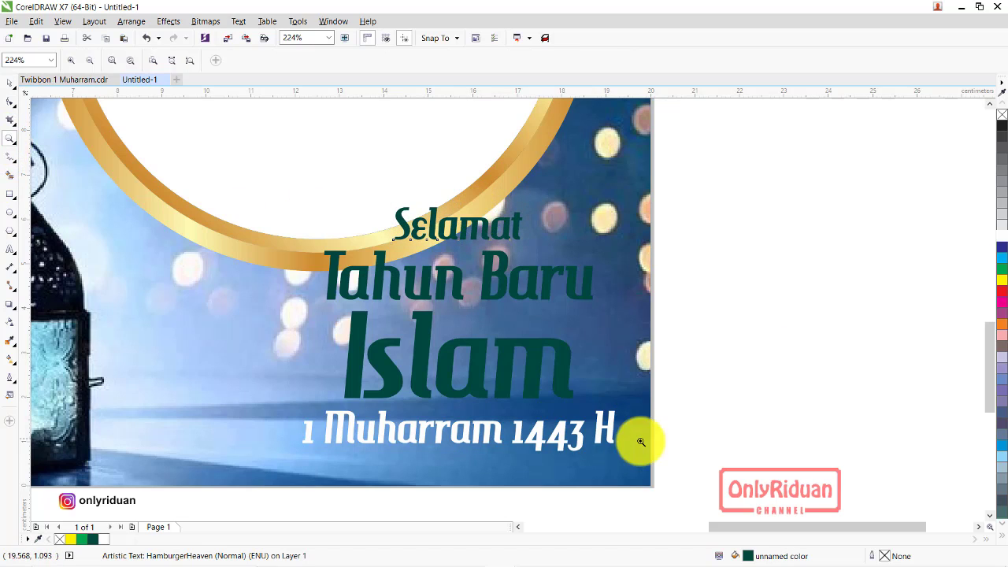
Step: Add a one-step white outside contour of 0.062 cm to the "Selamat" text
{"action": "left_click_drag", "start_coordinate": [681, 465], "coordinate": [275, 198]}
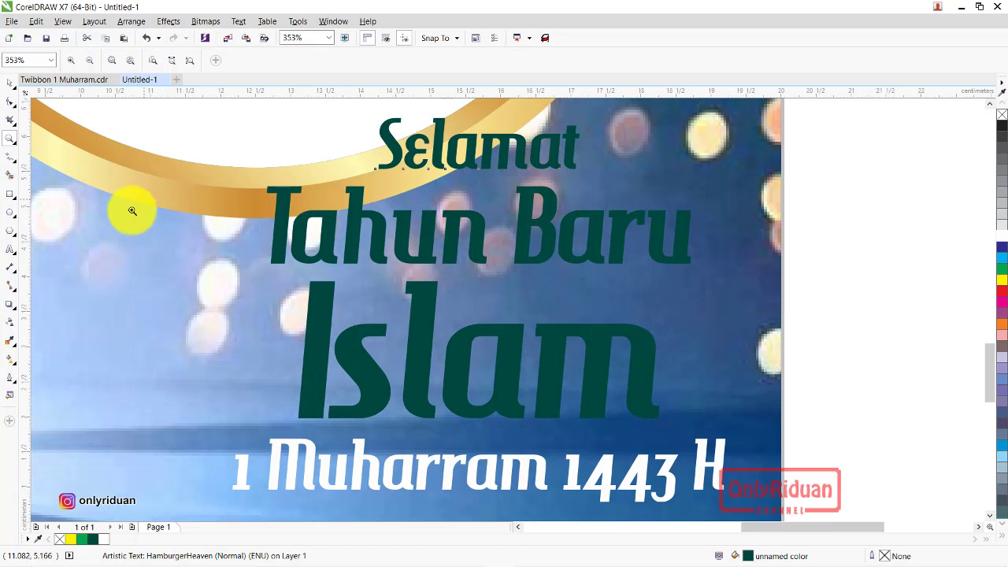
{"action": "left_click", "coordinate": [10, 82]}
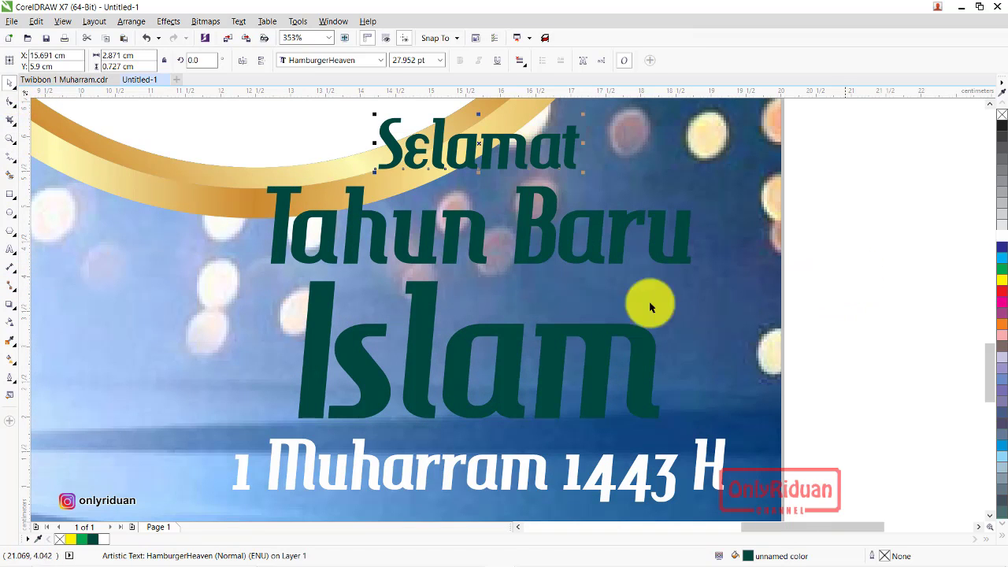
{"action": "left_click", "coordinate": [10, 307]}
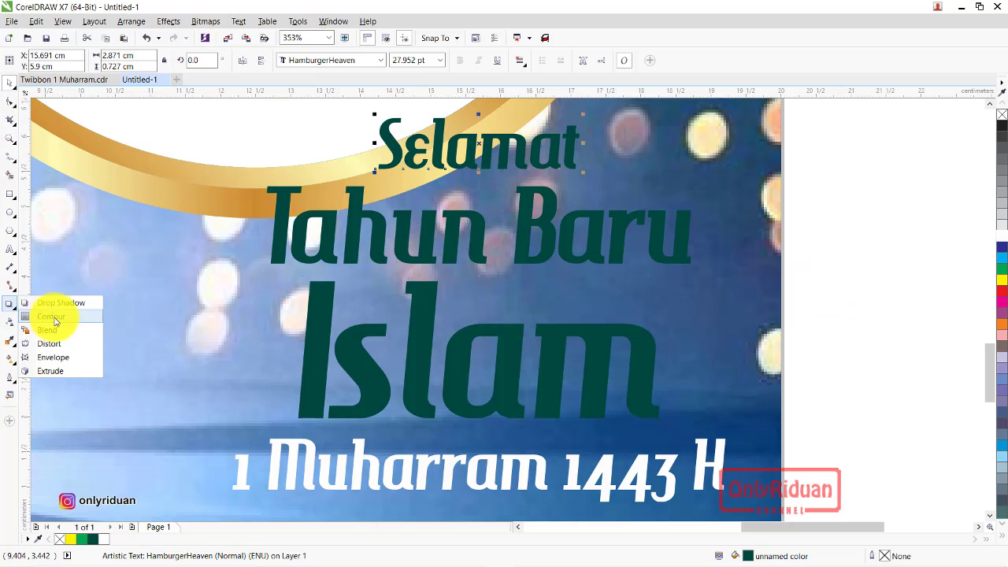
{"action": "left_click", "coordinate": [46, 312]}
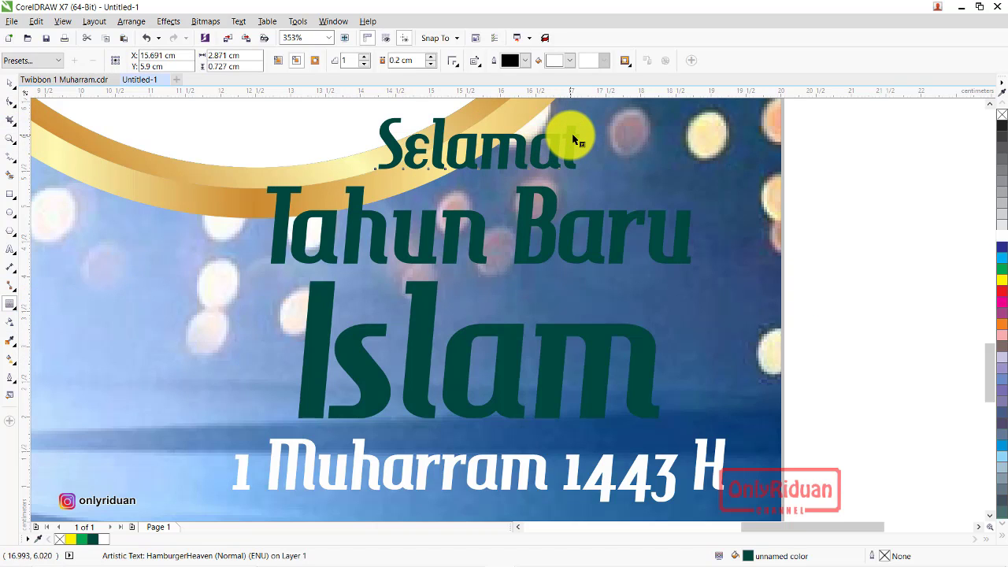
{"action": "left_click_drag", "start_coordinate": [573, 140], "coordinate": [585, 128]}
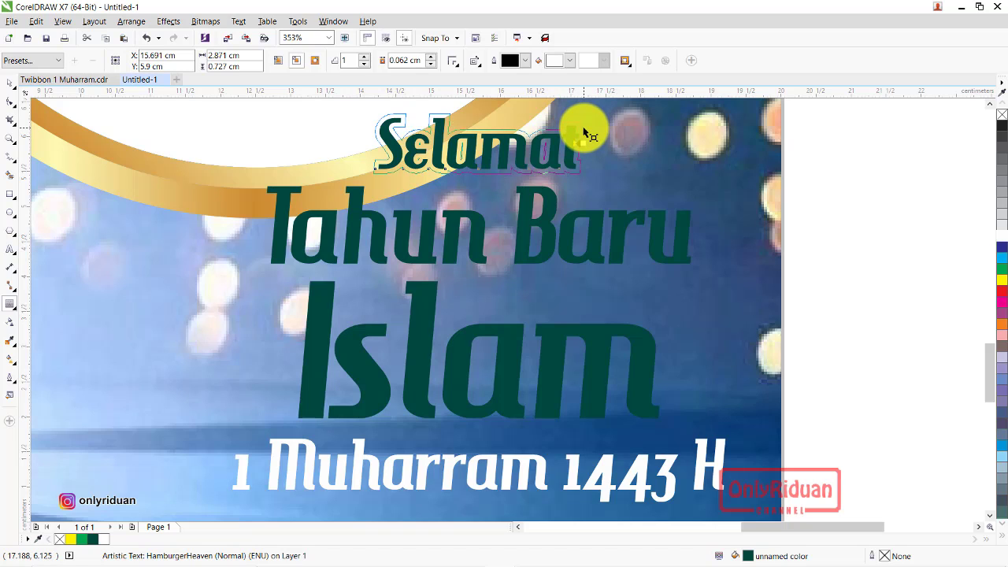
{"action": "left_click_drag", "start_coordinate": [584, 132], "coordinate": [579, 142]}
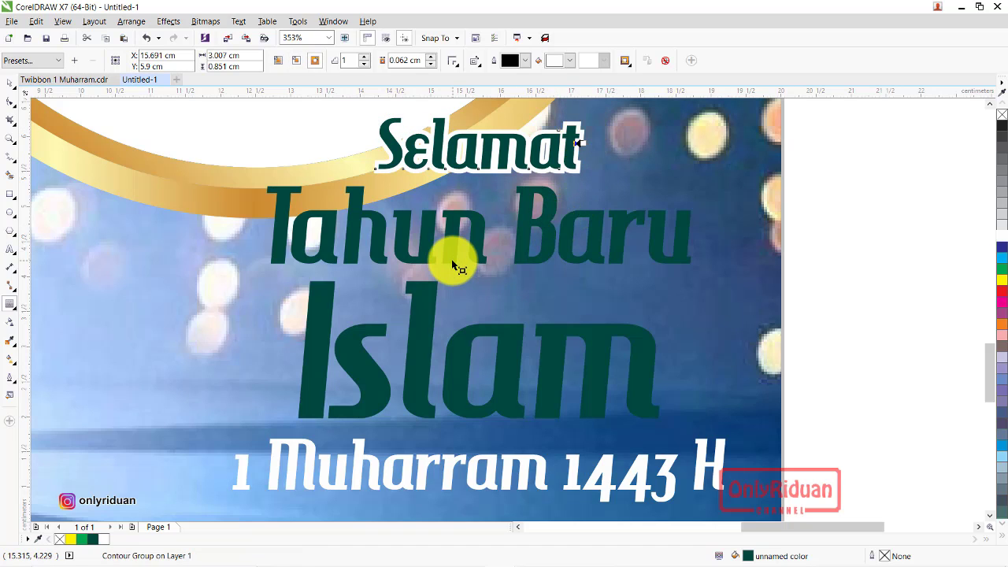
Step: Copy the white contour of the "Selamat" text onto the "Tahun Baru" and "Islam" lines
{"action": "left_click", "coordinate": [525, 230]}
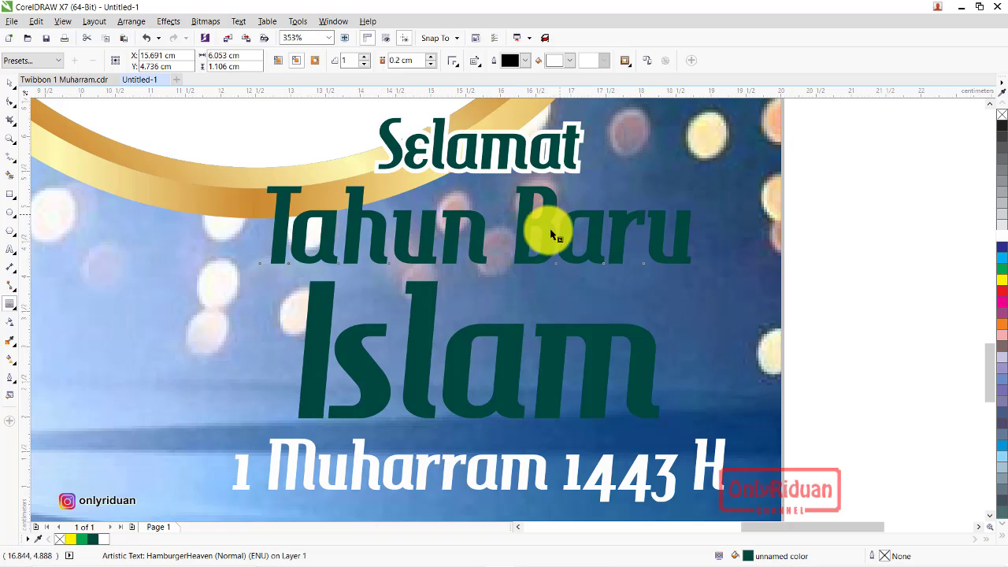
{"action": "left_click", "coordinate": [647, 63]}
{"action": "left_click", "coordinate": [550, 169]}
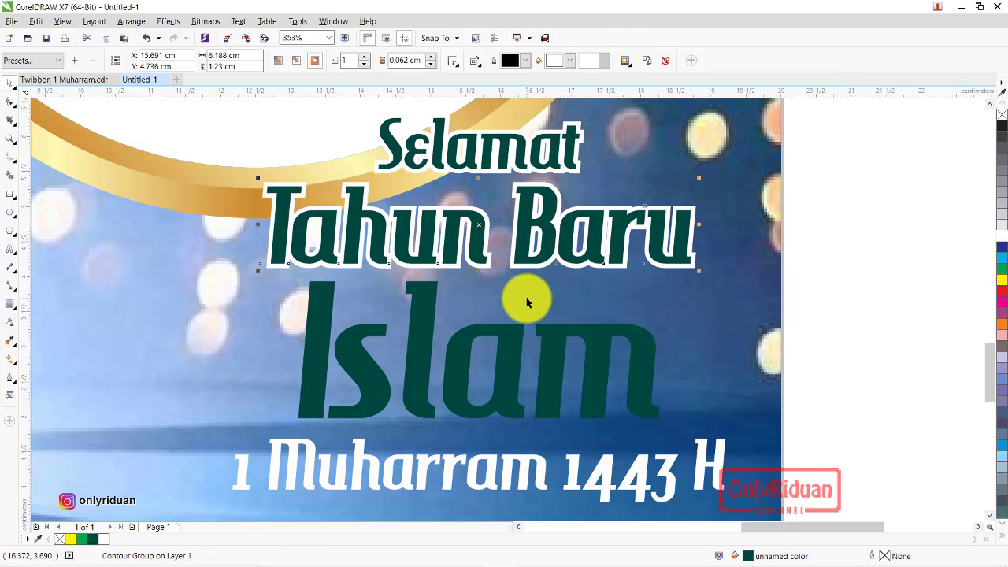
{"action": "left_click", "coordinate": [546, 345]}
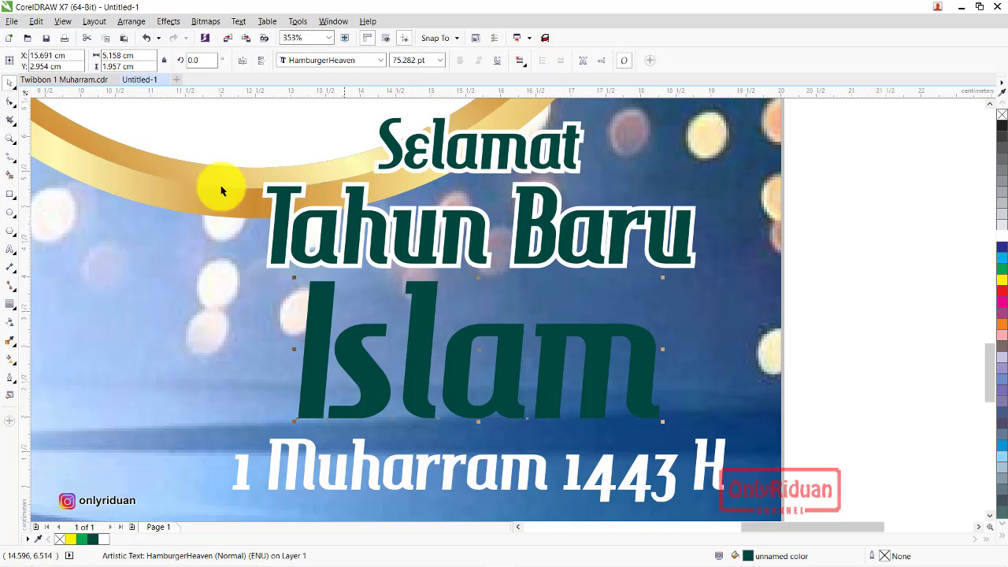
{"action": "left_click", "coordinate": [11, 304]}
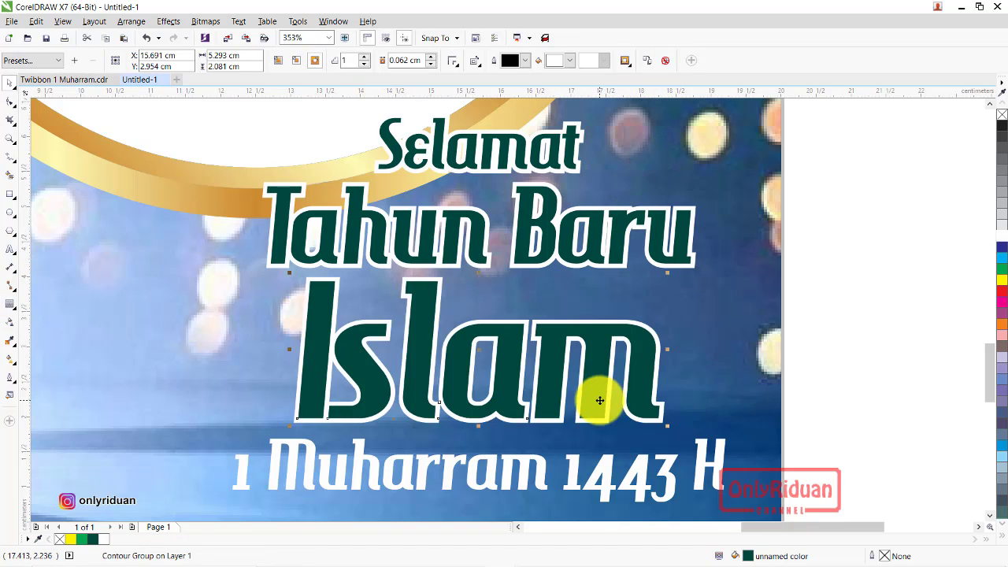
Step: Copy the "Islam" contour onto the "1 Muharram 1443 H" line and set its contour fill to black
{"action": "left_click", "coordinate": [642, 468]}
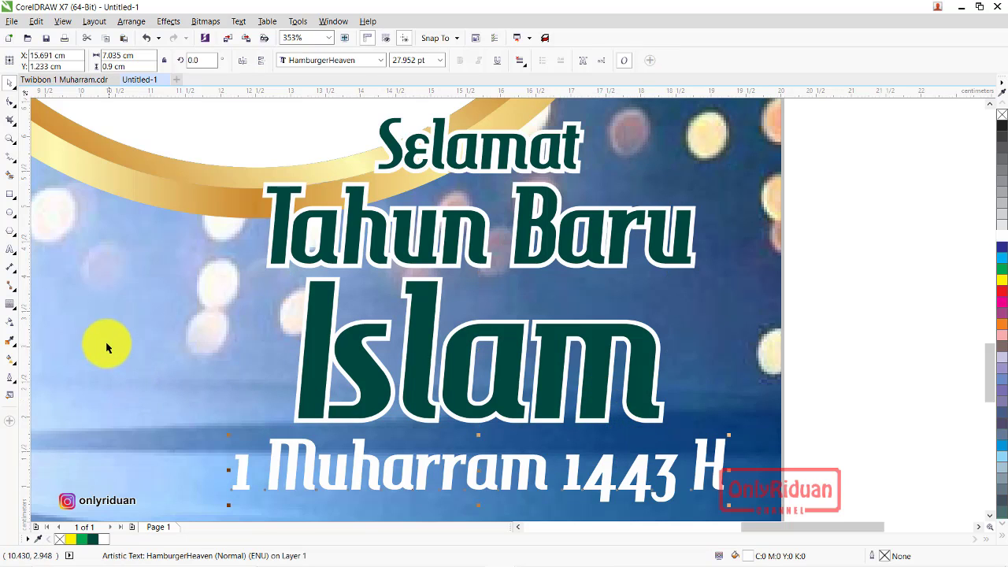
{"action": "left_click", "coordinate": [12, 307]}
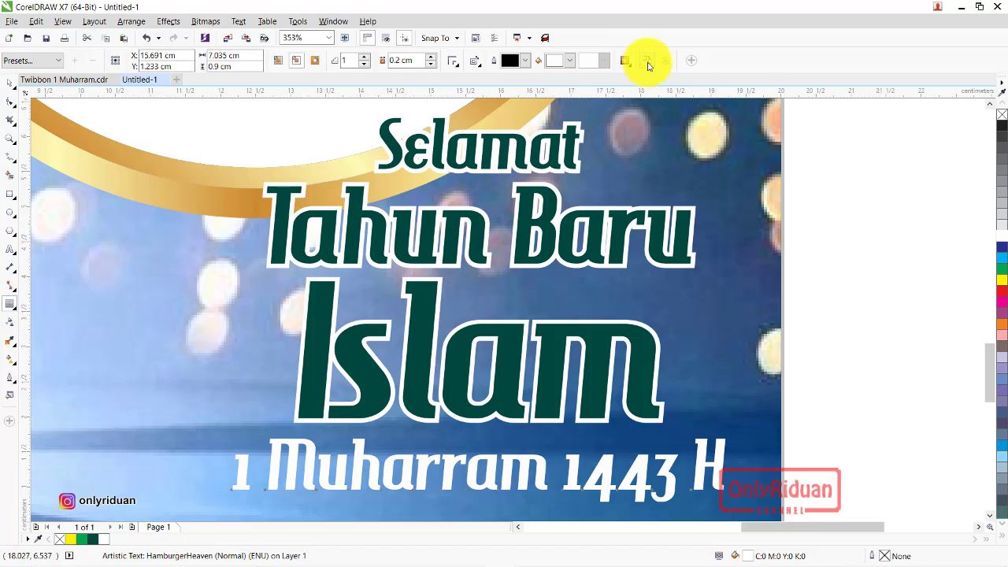
{"action": "left_click_drag", "start_coordinate": [634, 324], "coordinate": [682, 434]}
{"action": "left_click", "coordinate": [573, 62]}
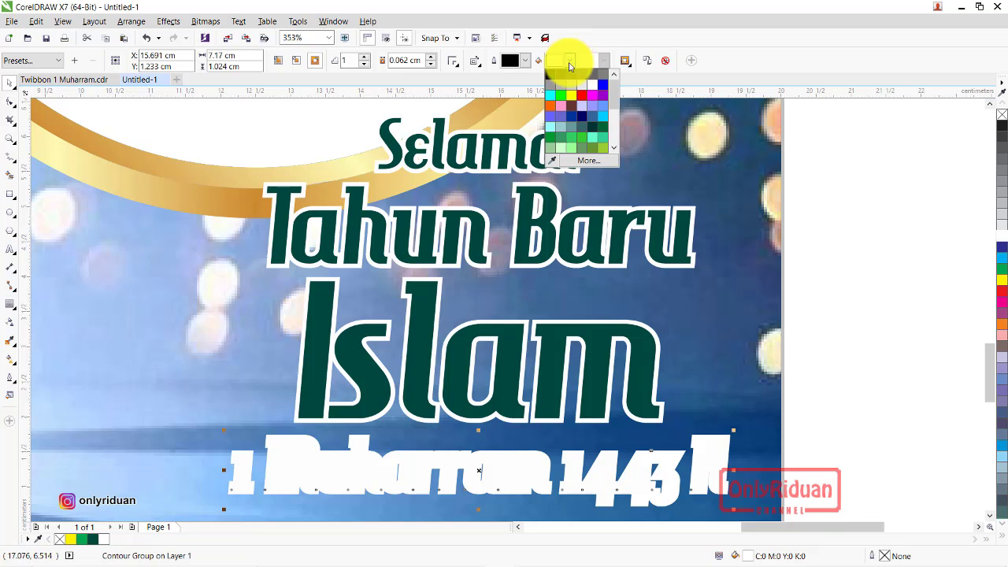
{"action": "left_click", "coordinate": [553, 73]}
Step: Examine the whole artwork and compare it with the reference design in Twibbon 1 Muharram.cdr
{"action": "scroll", "coordinate": [658, 289], "scroll_direction": "down", "scroll_amount": 2}
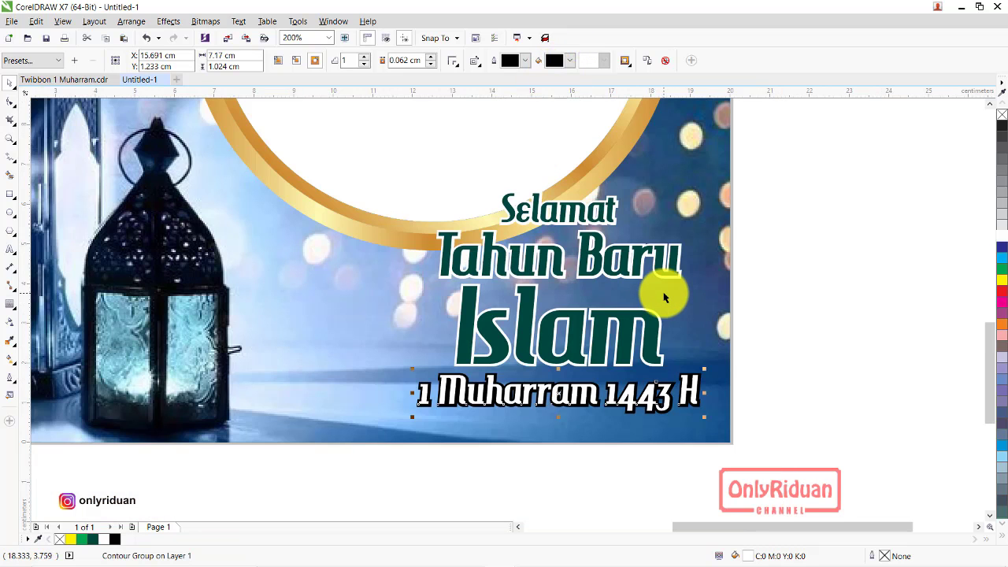
{"action": "scroll", "coordinate": [701, 297], "scroll_direction": "down", "scroll_amount": 2}
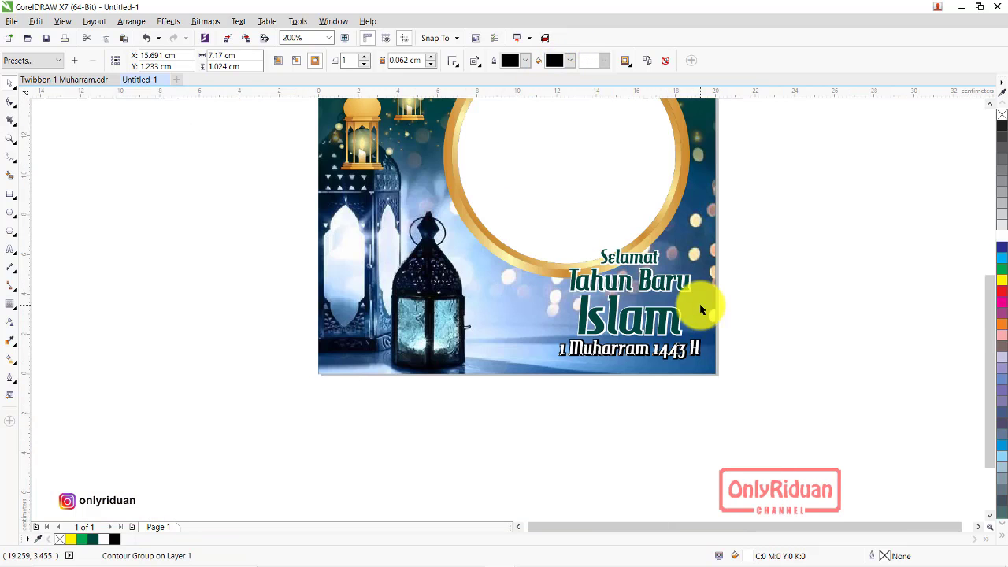
{"action": "left_click", "coordinate": [990, 103]}
{"action": "left_click", "coordinate": [990, 103]}
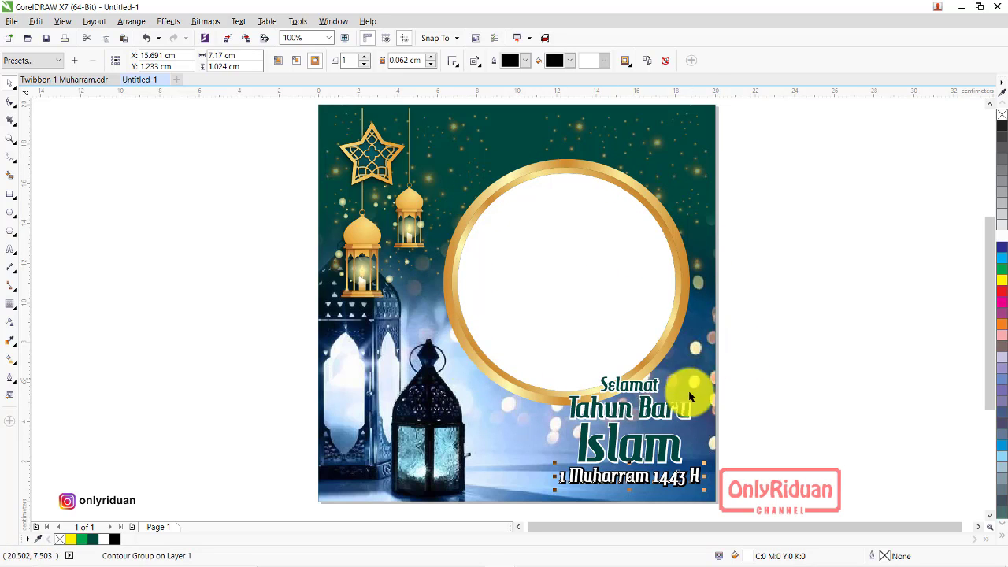
{"action": "left_click", "coordinate": [74, 81]}
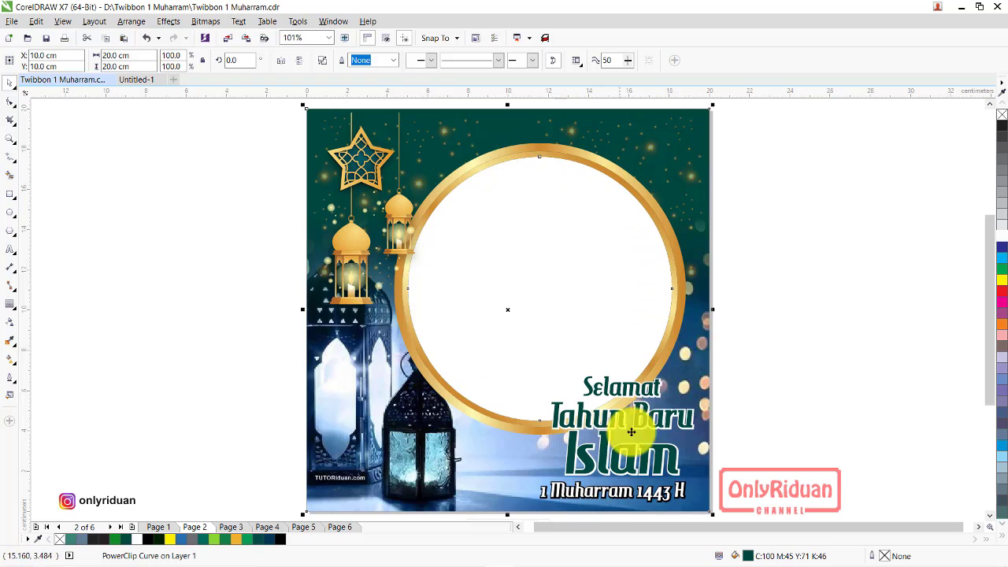
{"action": "left_click", "coordinate": [135, 80]}
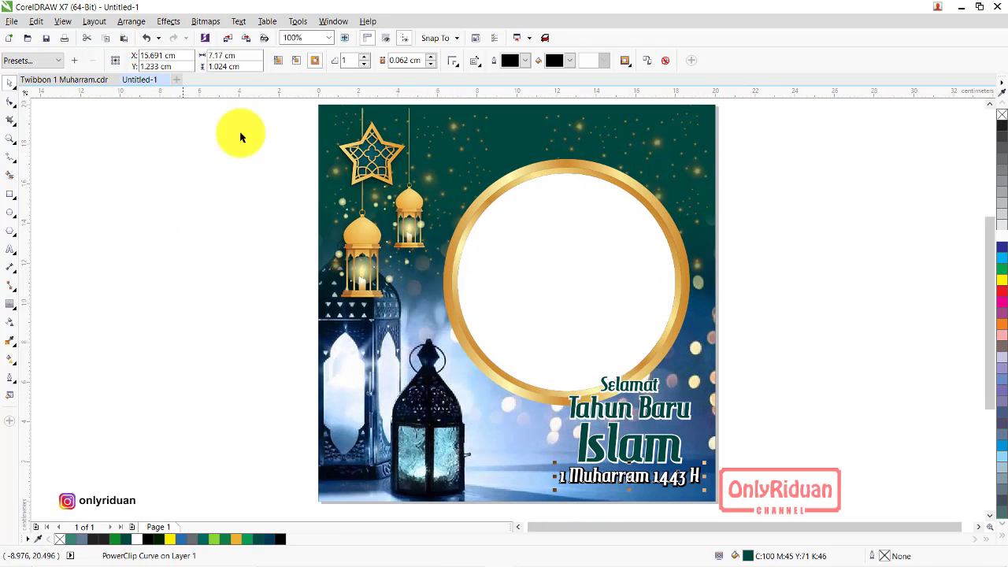
{"action": "left_click", "coordinate": [793, 244]}
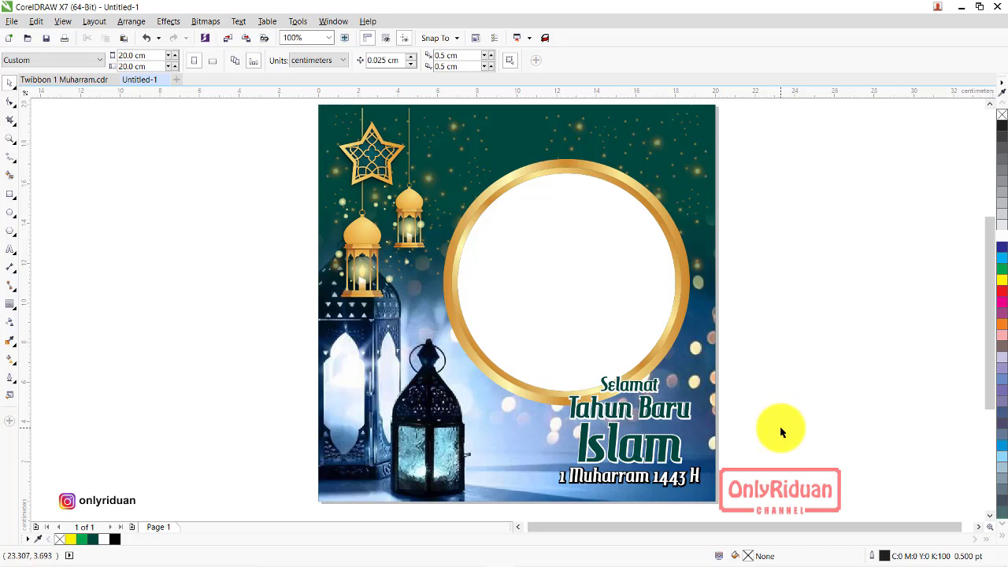
Step: Group all the artwork objects and start exporting the group to the Twibbon 1 Muharram folder on drive D
{"action": "left_click_drag", "start_coordinate": [756, 509], "coordinate": [289, 144]}
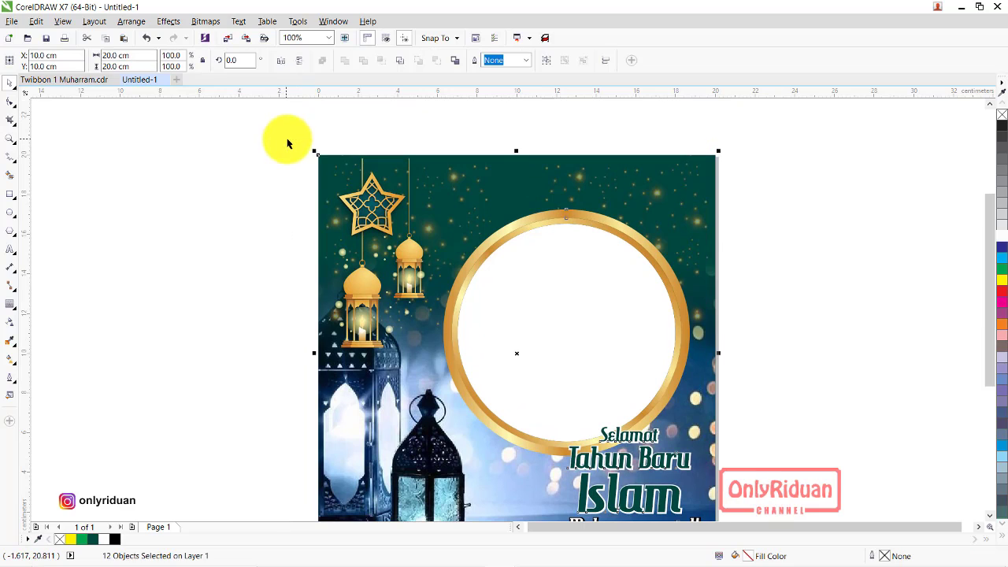
{"action": "left_click", "coordinate": [548, 60]}
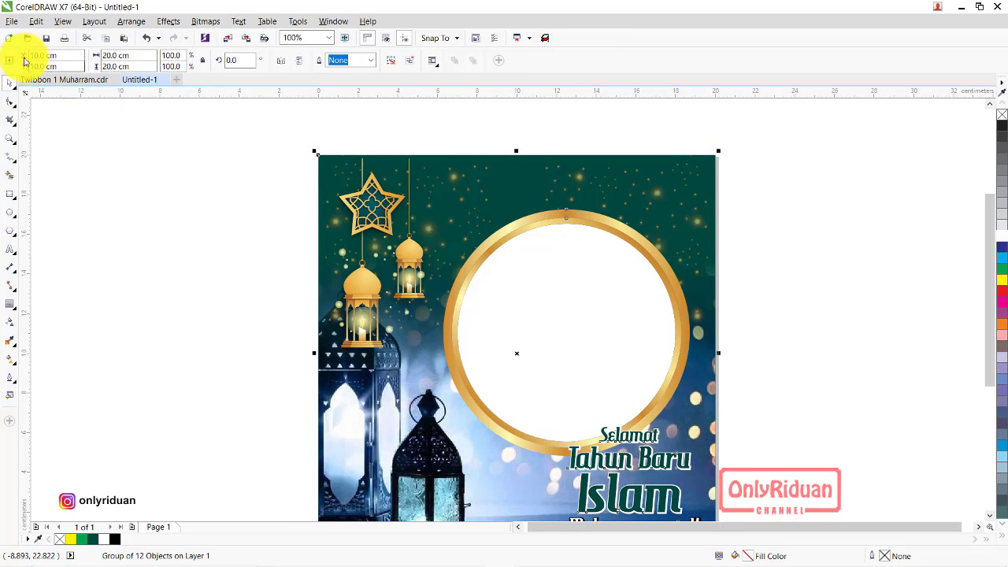
{"action": "left_click", "coordinate": [16, 22]}
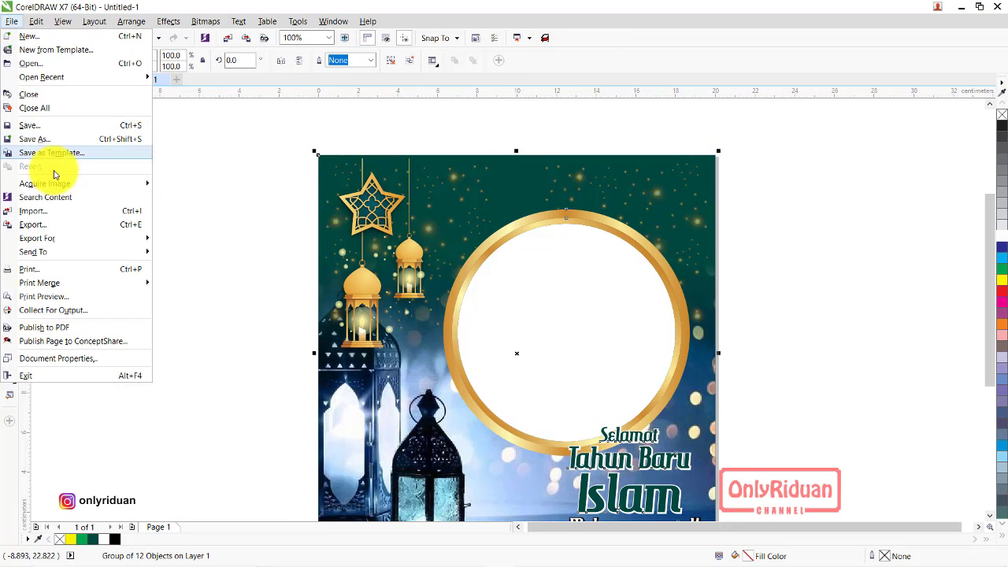
{"action": "left_click", "coordinate": [48, 229]}
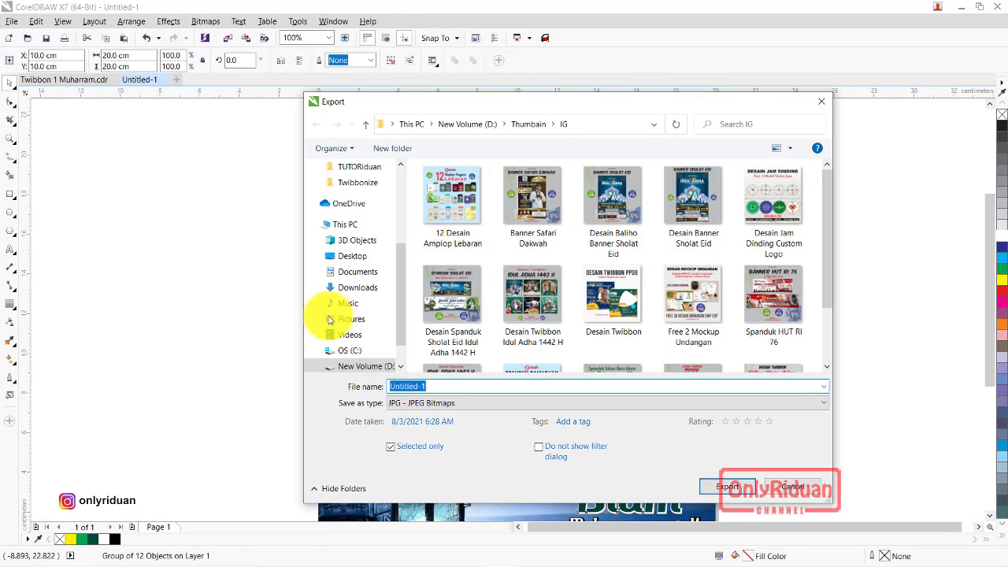
{"action": "scroll", "coordinate": [399, 283], "scroll_direction": "down", "scroll_amount": 1}
{"action": "left_click", "coordinate": [362, 335]}
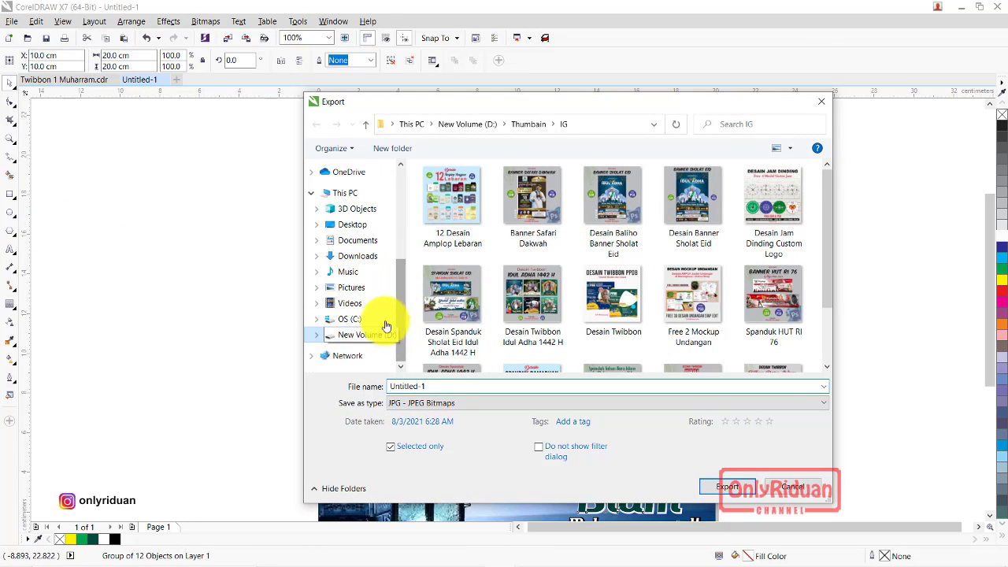
{"action": "scroll", "coordinate": [444, 213], "scroll_direction": "down", "scroll_amount": 10}
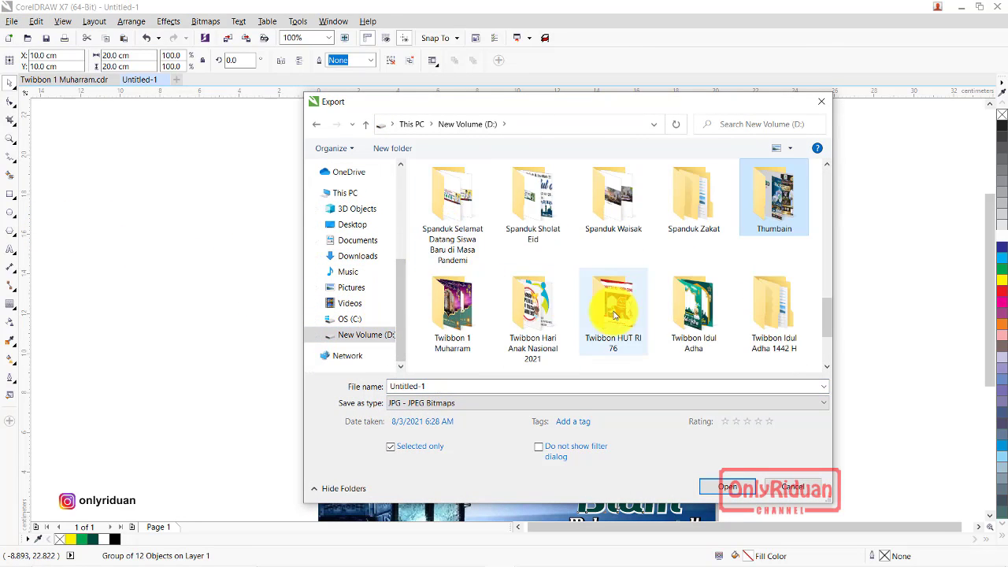
{"action": "double_click", "coordinate": [445, 327]}
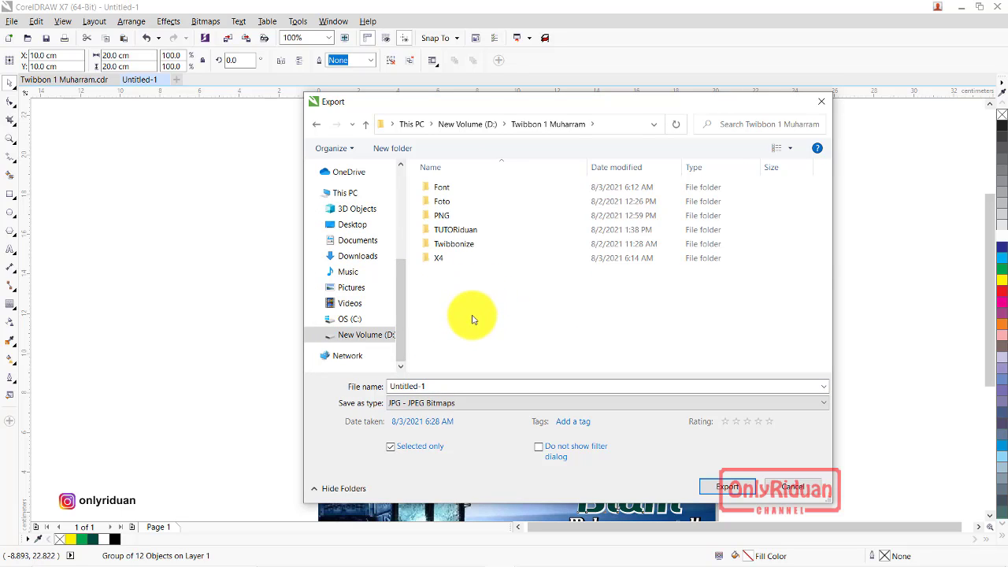
Step: Export the selected group as a transparent PNG named Desain Twibbo Tahun Baru Islam
{"action": "left_click", "coordinate": [452, 387]}
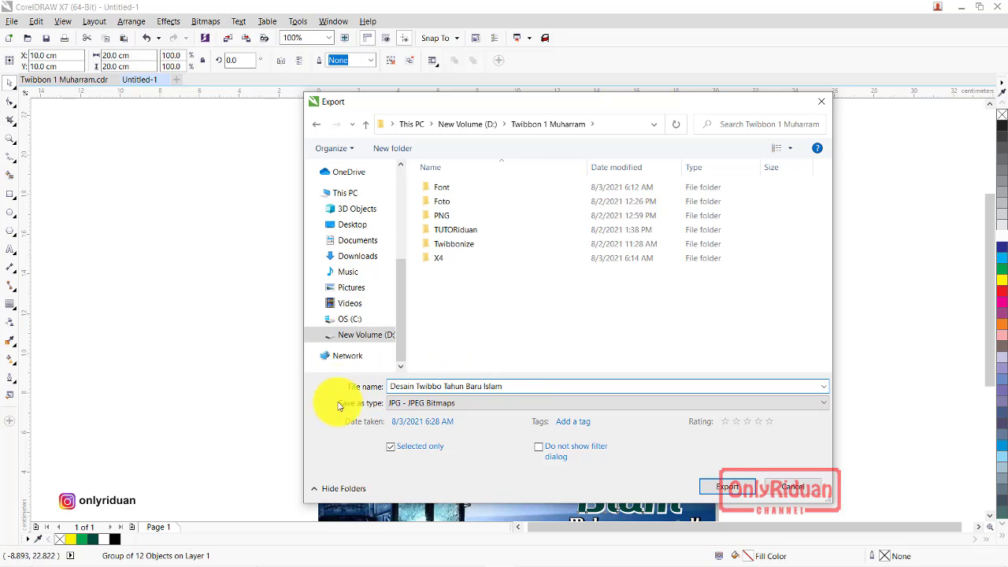
{"action": "left_click", "coordinate": [400, 406]}
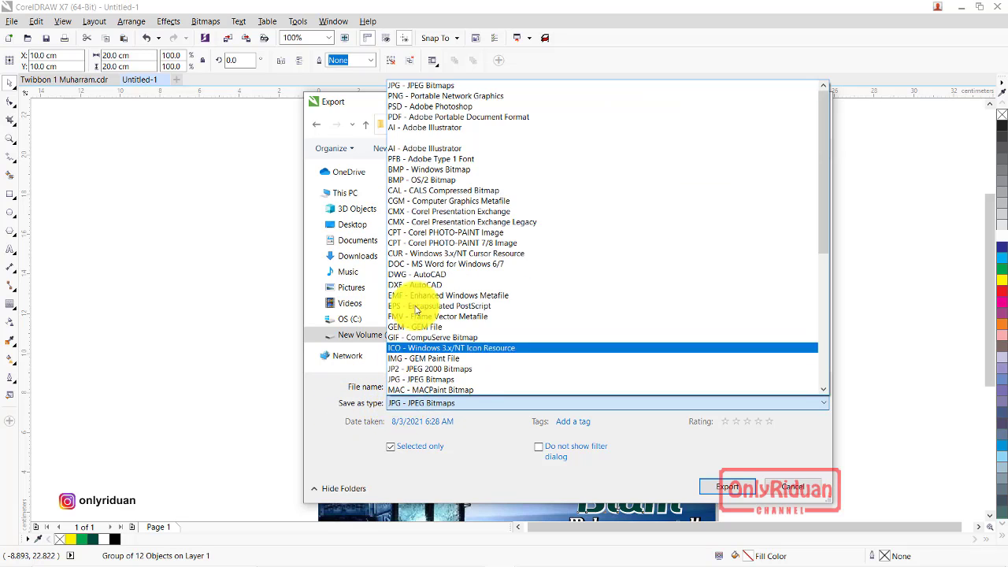
{"action": "left_click", "coordinate": [423, 97]}
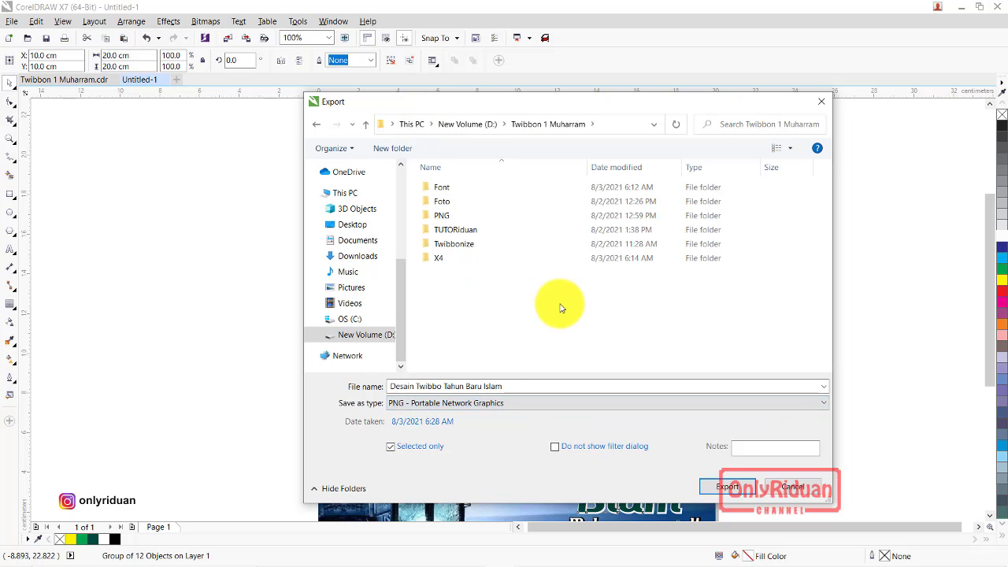
{"action": "left_click", "coordinate": [713, 492]}
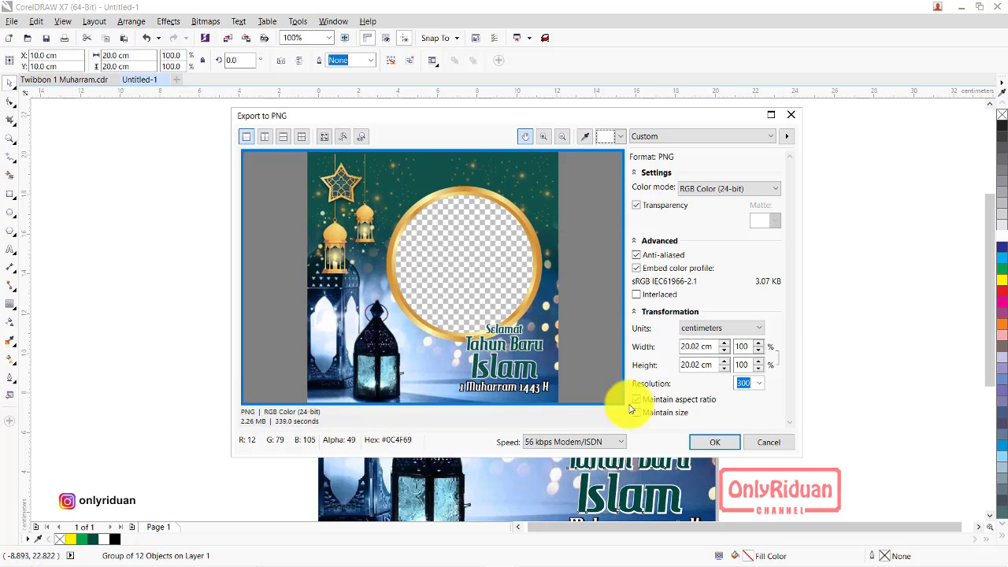
{"action": "left_click", "coordinate": [716, 443]}
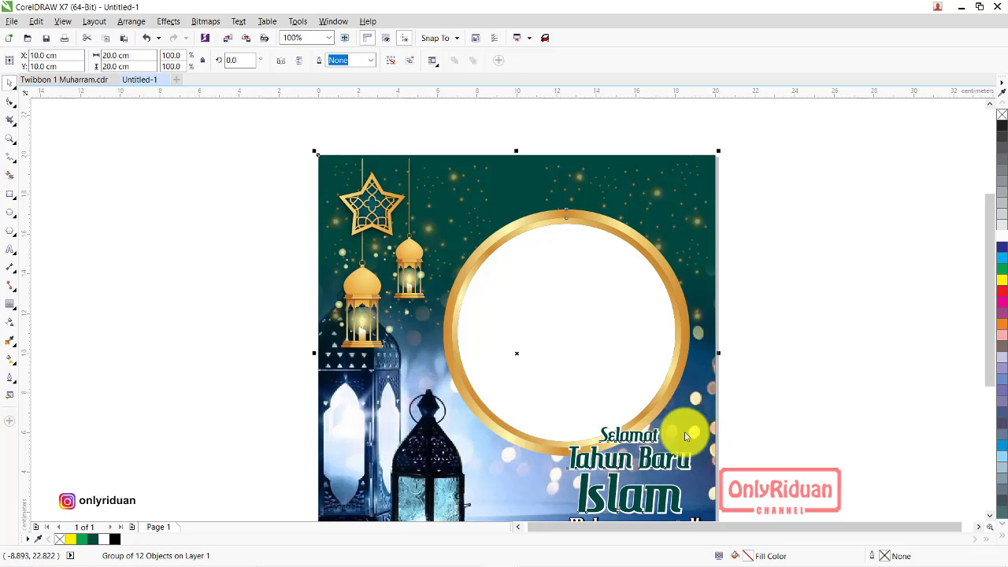
Step: Switch to Chrome and open twibbonize.com in a new tab
{"action": "left_click_drag", "start_coordinate": [990, 260], "coordinate": [995, 280]}
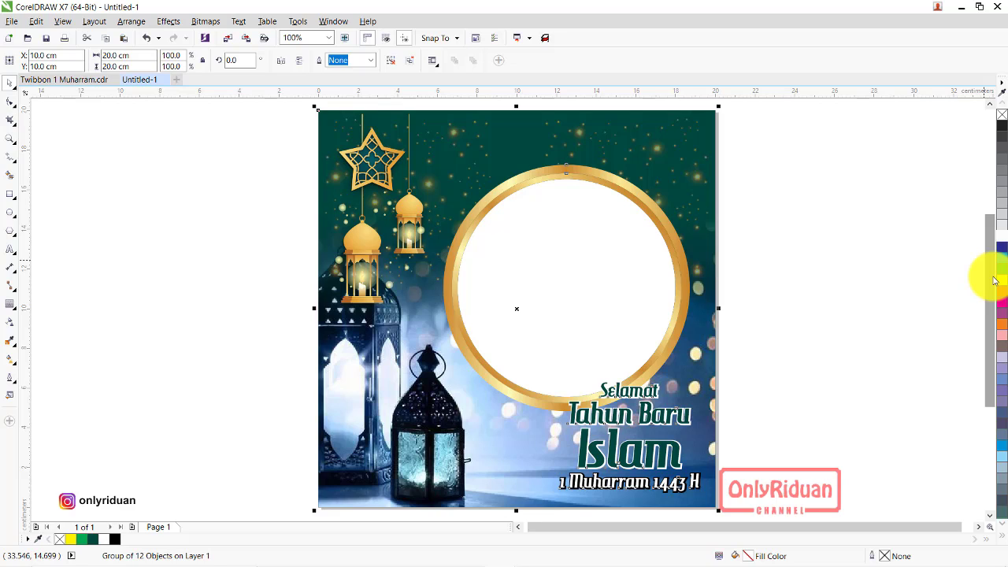
{"action": "left_click", "coordinate": [961, 8]}
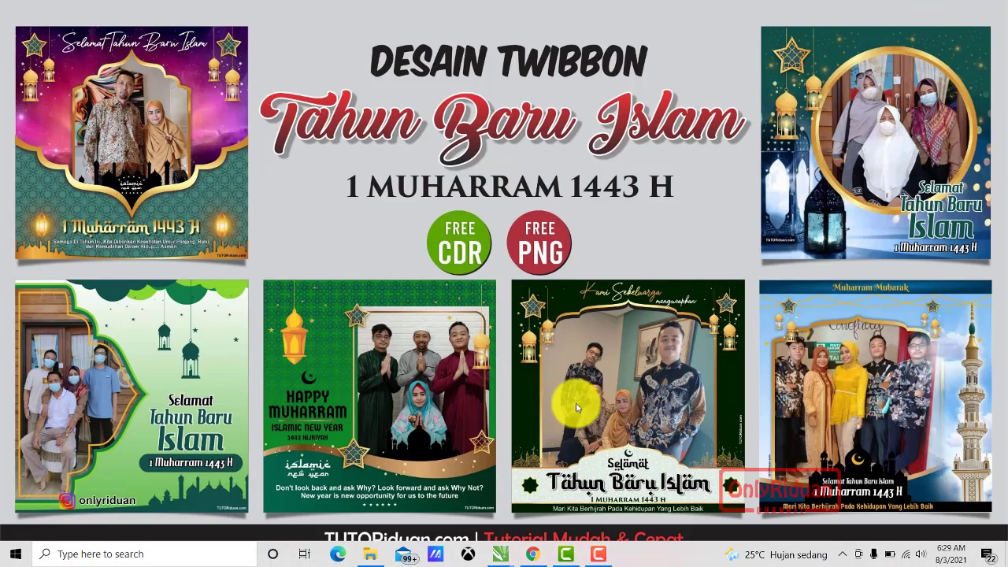
{"action": "left_click", "coordinate": [535, 560]}
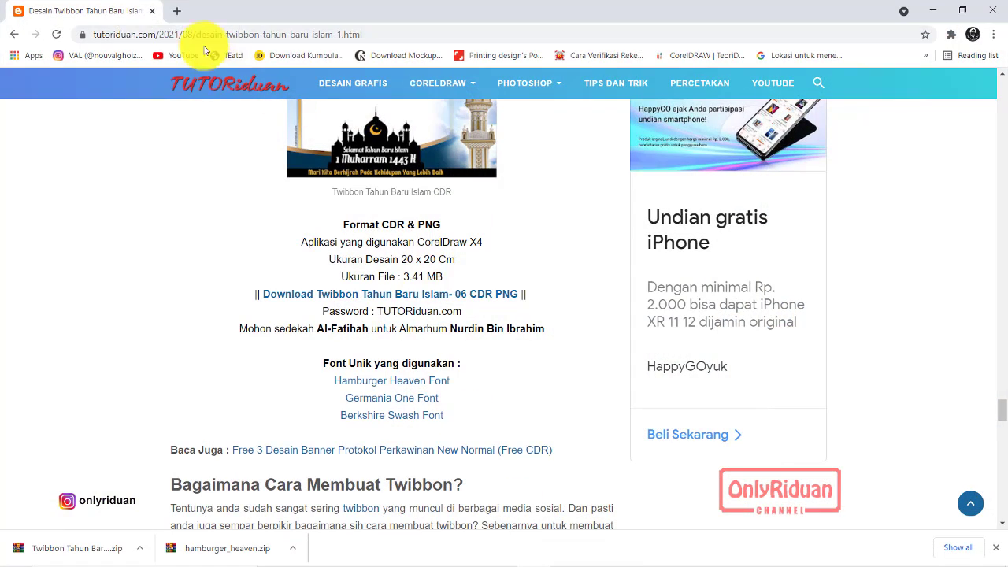
{"action": "left_click", "coordinate": [182, 13]}
{"action": "type", "text": "tutoriduan.com"}
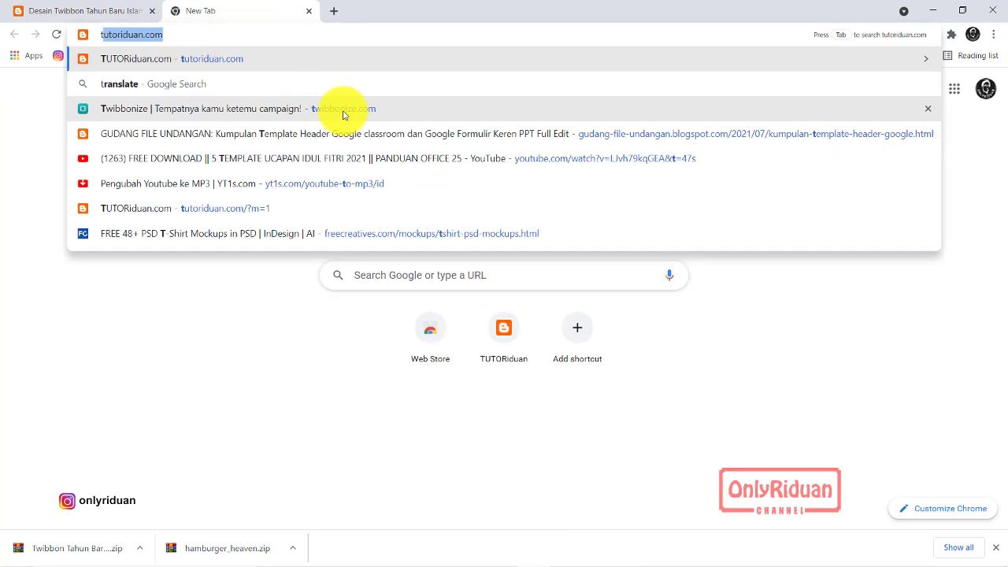
{"action": "left_click", "coordinate": [337, 116]}
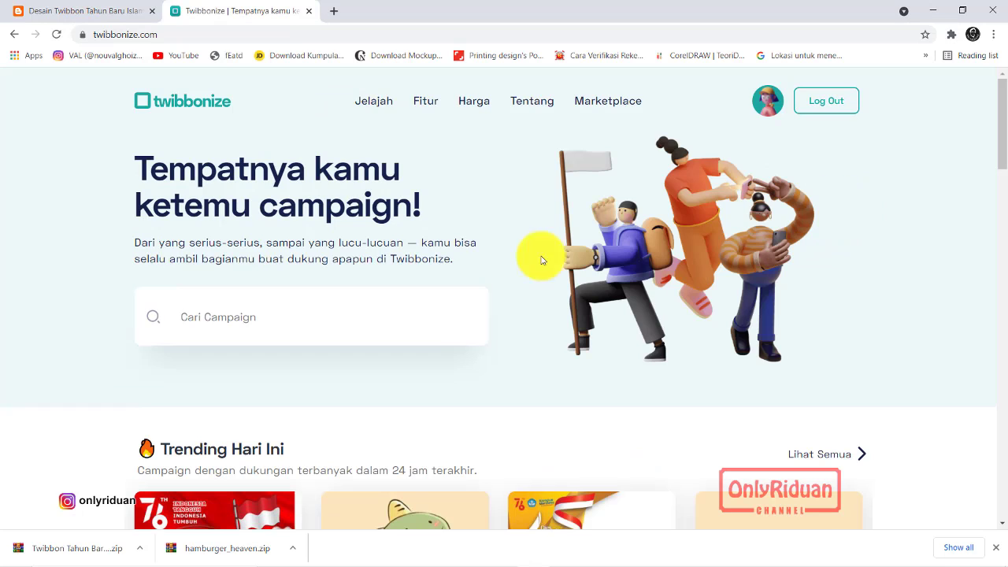
Step: Log out of Twibbonize and log back in to look through the account's own campaigns
{"action": "left_click", "coordinate": [823, 109]}
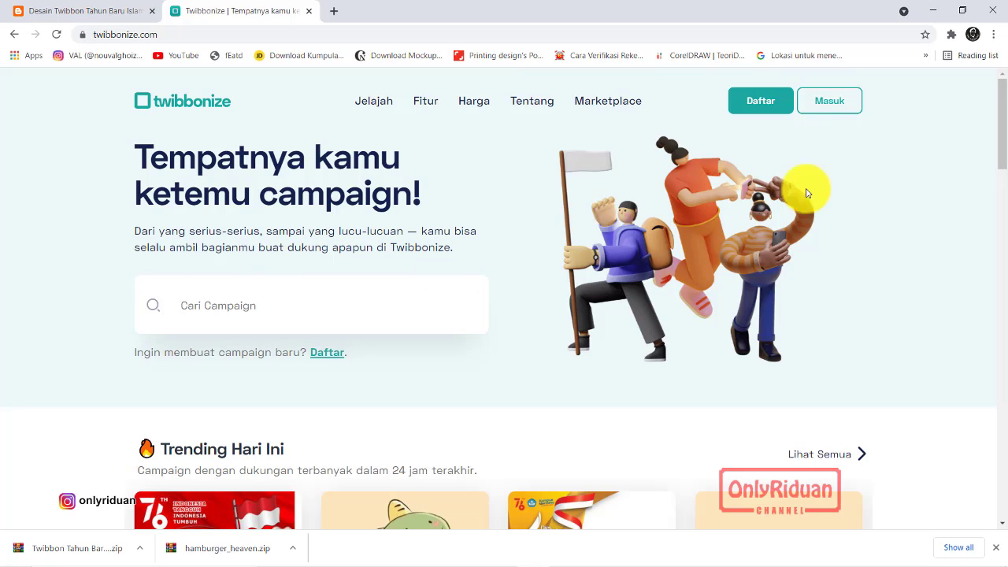
{"action": "left_click", "coordinate": [831, 105]}
{"action": "scroll", "coordinate": [659, 305], "scroll_direction": "down", "scroll_amount": 1}
{"action": "scroll", "coordinate": [659, 305], "scroll_direction": "down", "scroll_amount": 3}
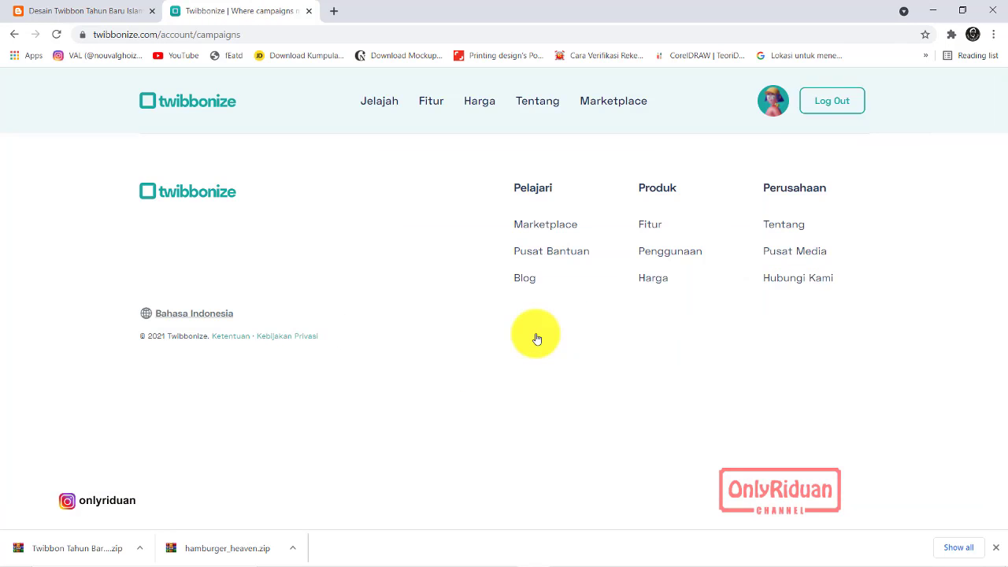
{"action": "scroll", "coordinate": [623, 330], "scroll_direction": "down", "scroll_amount": 2}
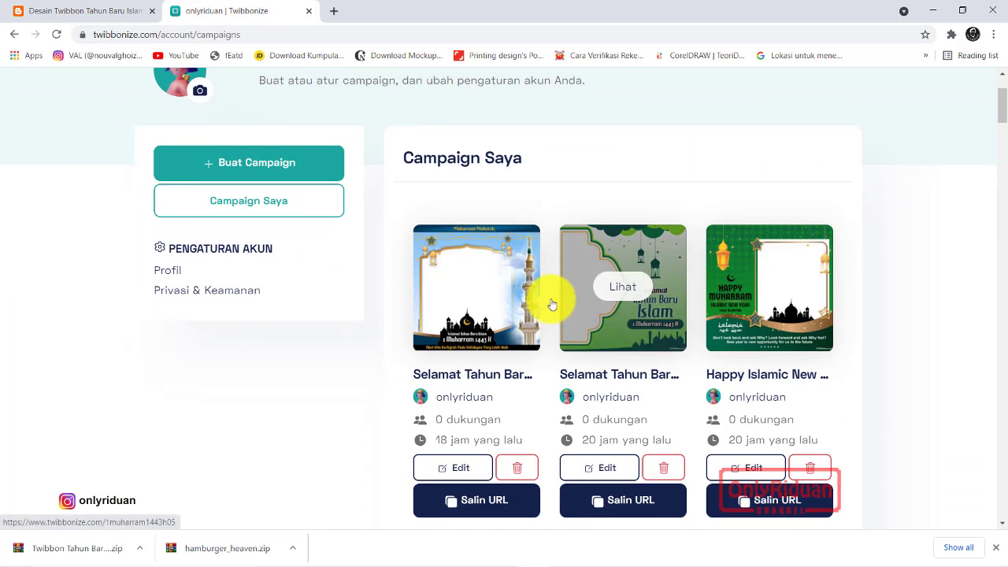
{"action": "scroll", "coordinate": [686, 299], "scroll_direction": "down", "scroll_amount": 4}
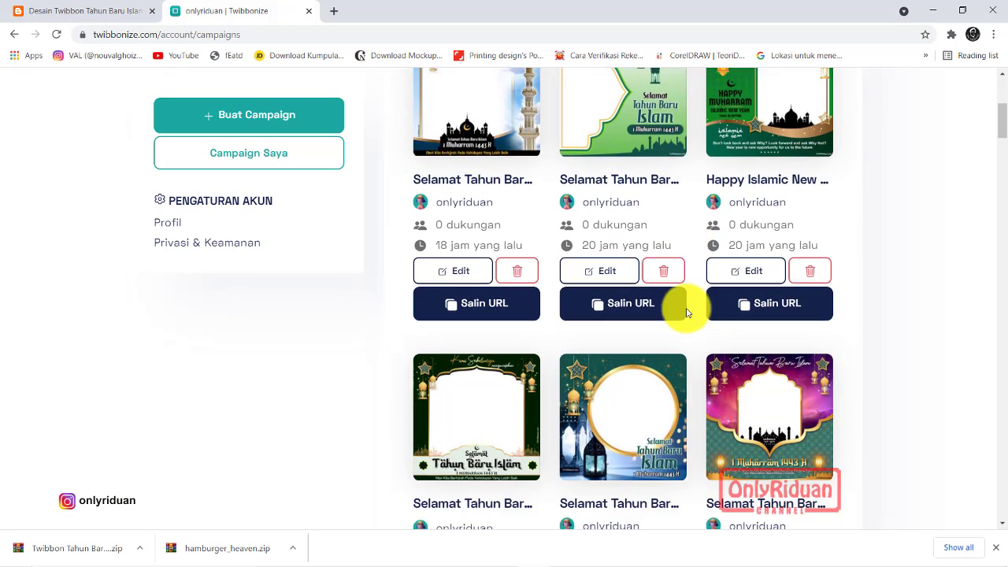
{"action": "scroll", "coordinate": [683, 310], "scroll_direction": "down", "scroll_amount": 4}
{"action": "scroll", "coordinate": [686, 317], "scroll_direction": "up", "scroll_amount": 8}
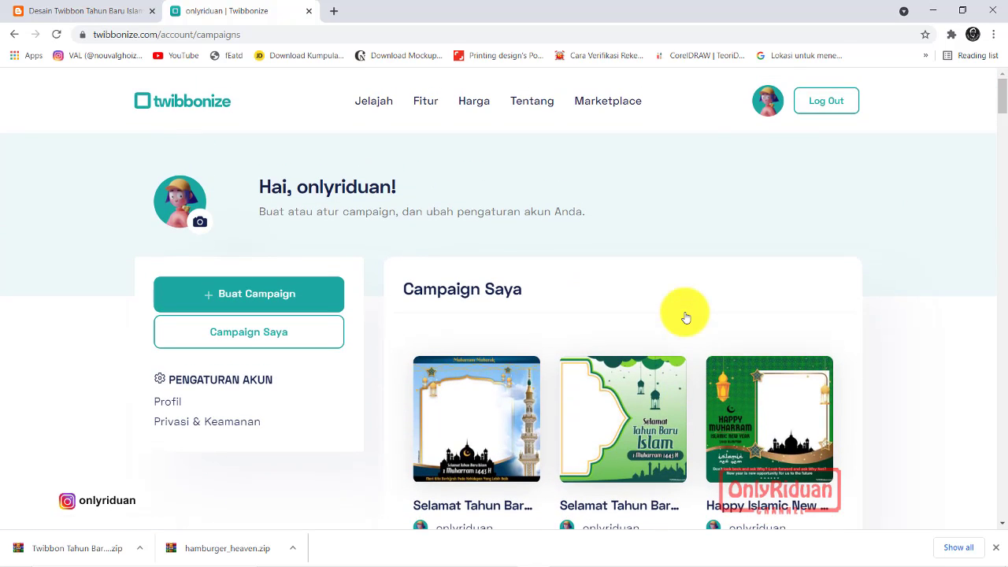
Step: Start a new campaign and set its link to twb.nz/muharram1443h07
{"action": "left_click", "coordinate": [239, 299]}
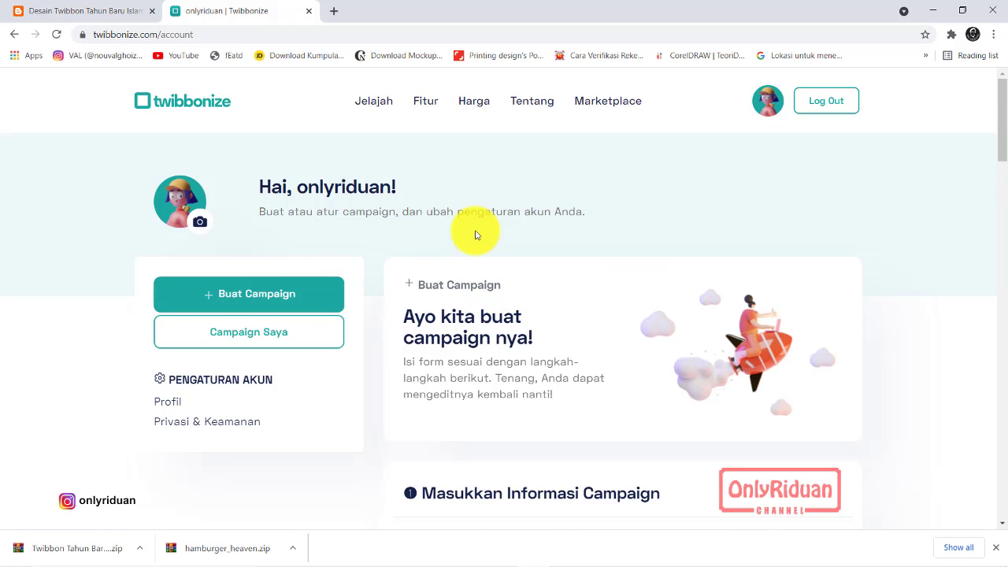
{"action": "scroll", "coordinate": [475, 235], "scroll_direction": "down", "scroll_amount": 6}
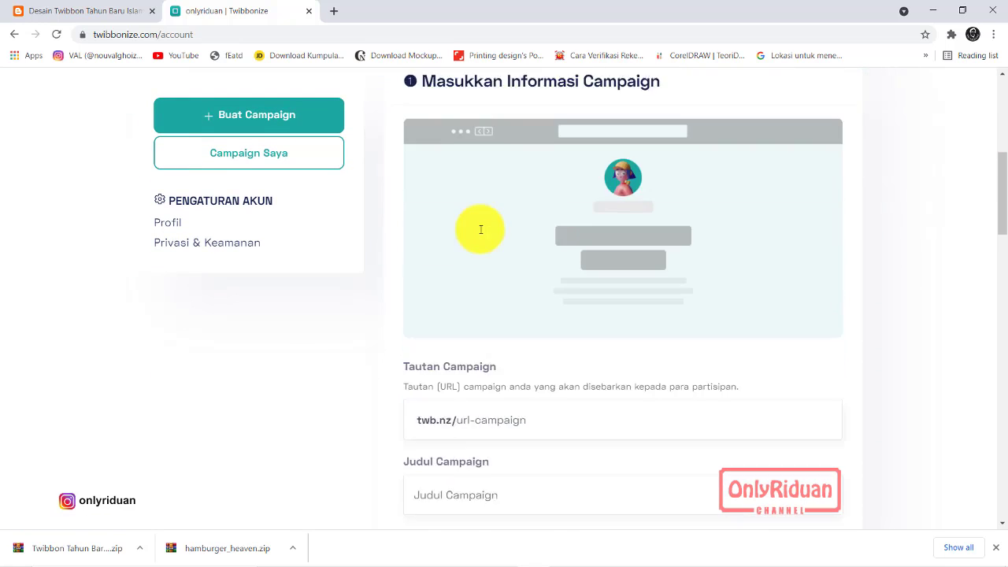
{"action": "scroll", "coordinate": [479, 228], "scroll_direction": "down", "scroll_amount": 1}
{"action": "scroll", "coordinate": [479, 229], "scroll_direction": "down", "scroll_amount": 1}
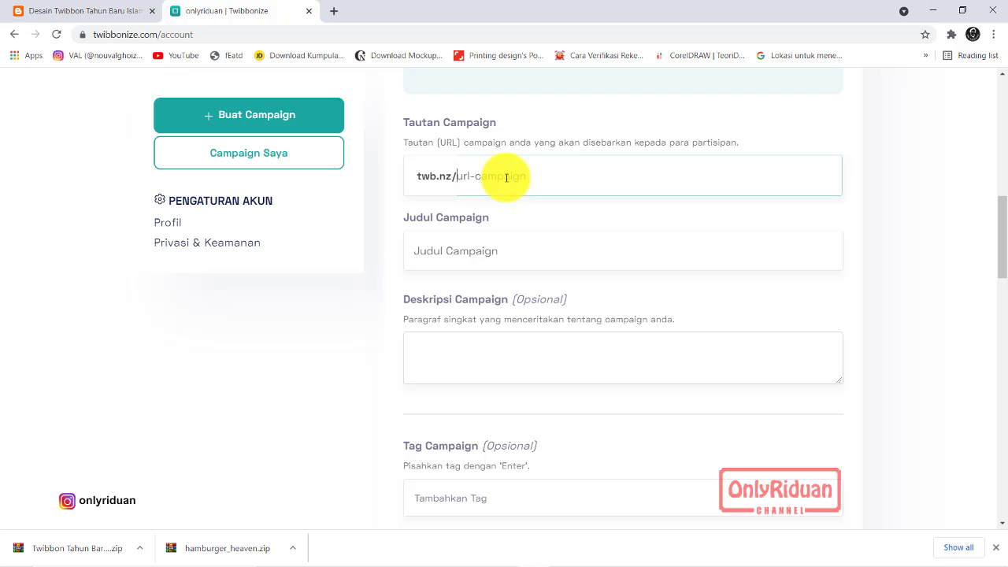
{"action": "type", "text": "muharram1443h07"}
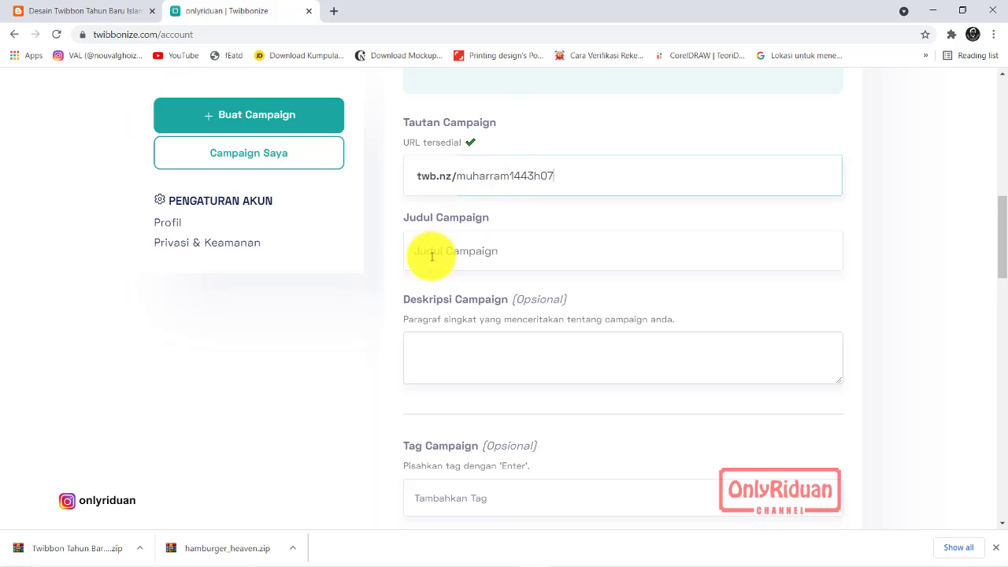
Step: Set the campaign title to "Selamat Tahun Baru Islam 1443 H" and copy the same text into the description
{"action": "left_click", "coordinate": [450, 250]}
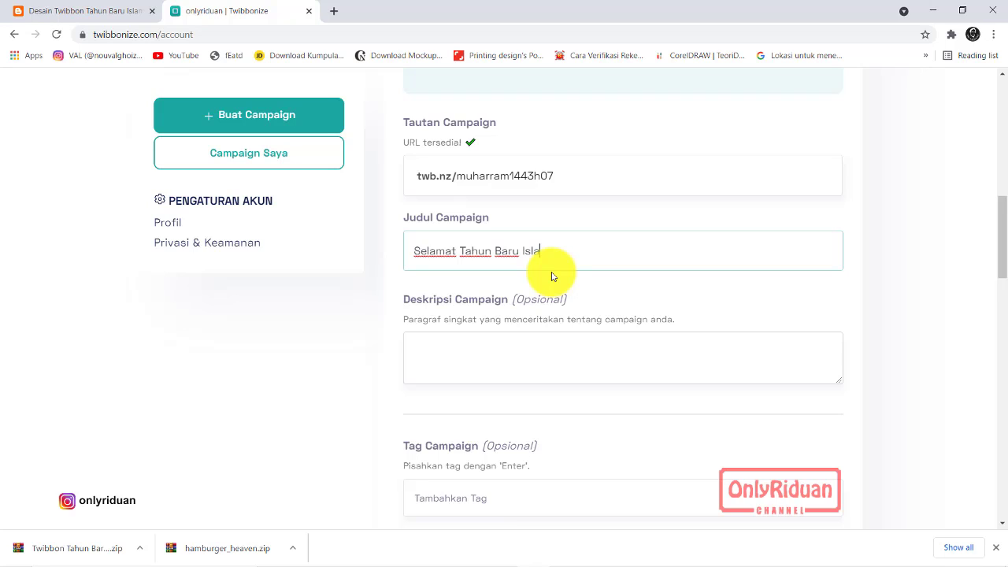
{"action": "type", "text": "443 H"}
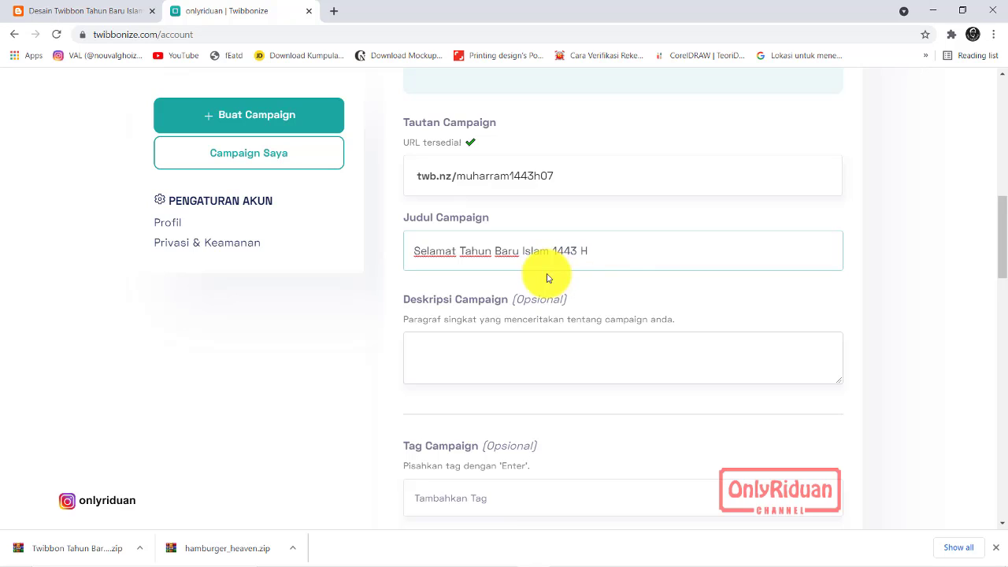
{"action": "left_click_drag", "start_coordinate": [635, 255], "coordinate": [387, 229]}
{"action": "key", "text": "ctrl+c"}
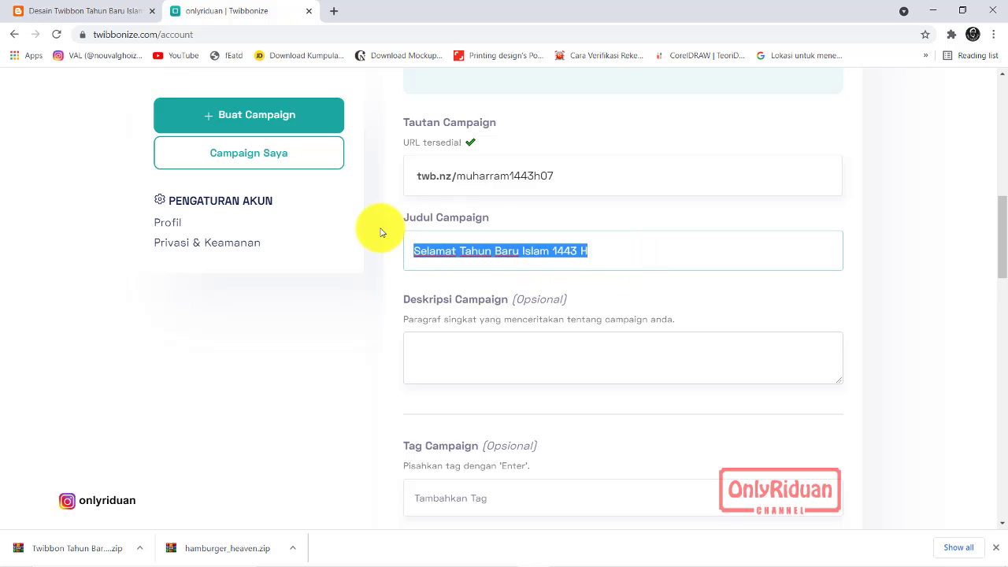
{"action": "left_click", "coordinate": [450, 353]}
{"action": "key", "text": "ctrl+v"}
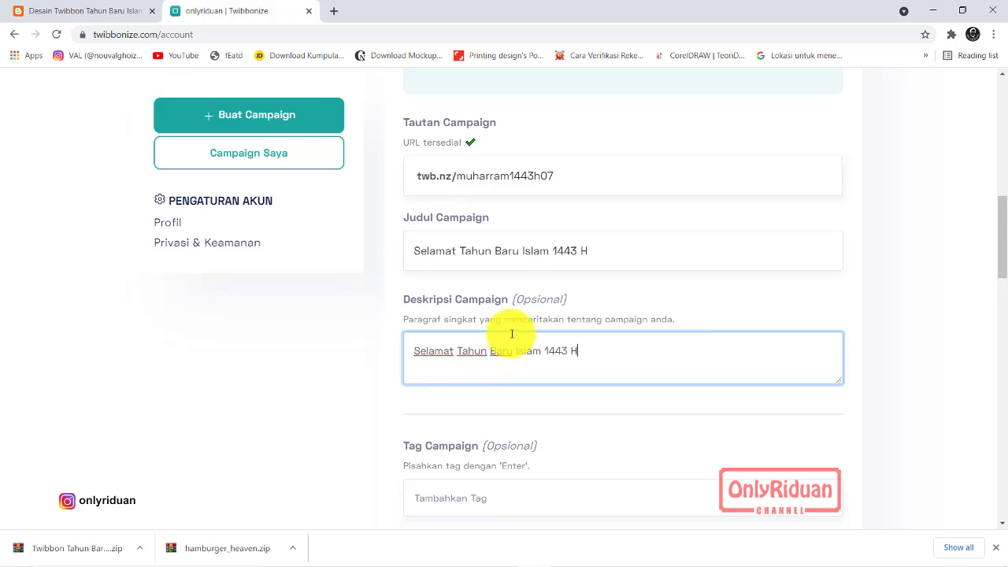
Step: Add the suggested tag "Selamat tahun baru islam 1443 H" to the campaign
{"action": "scroll", "coordinate": [512, 334], "scroll_direction": "down", "scroll_amount": 3}
{"action": "left_click", "coordinate": [494, 301]}
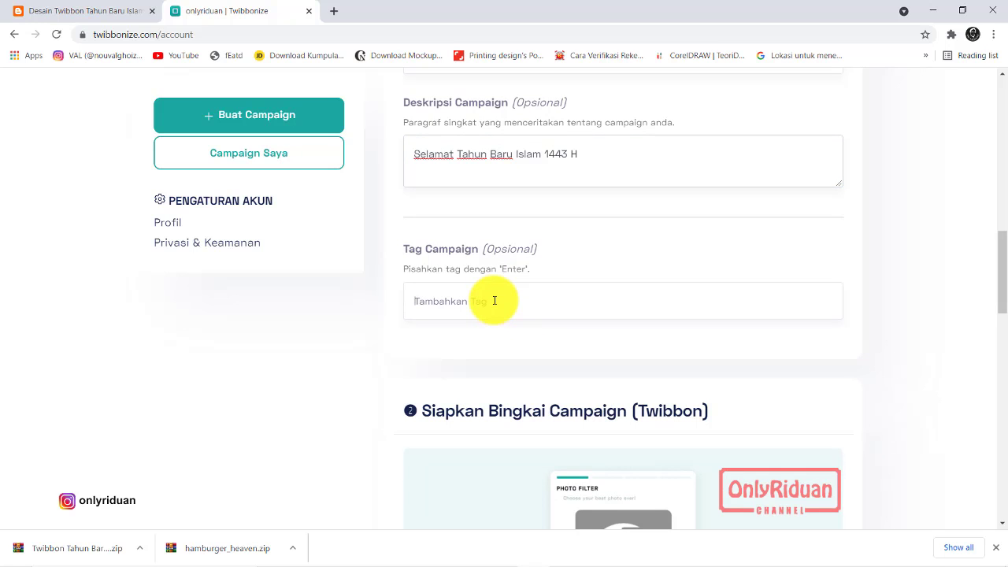
{"action": "type", "text": "Se"}
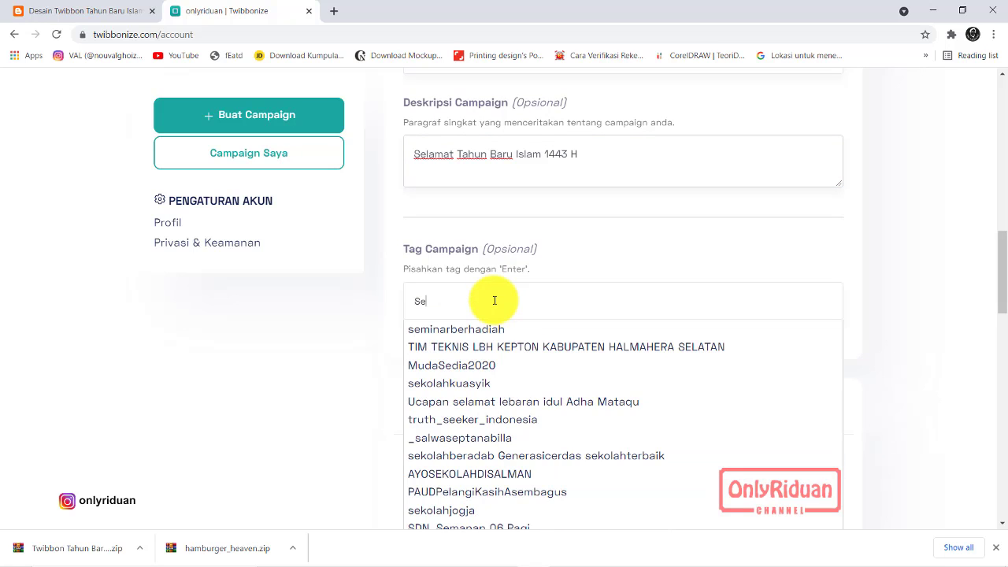
{"action": "type", "text": "lamat T"}
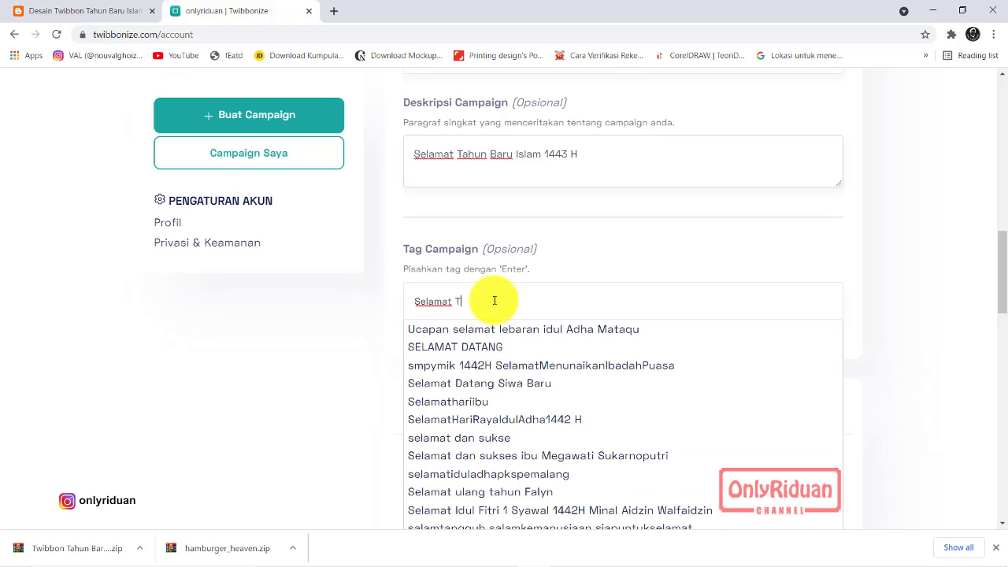
{"action": "type", "text": "ahun"}
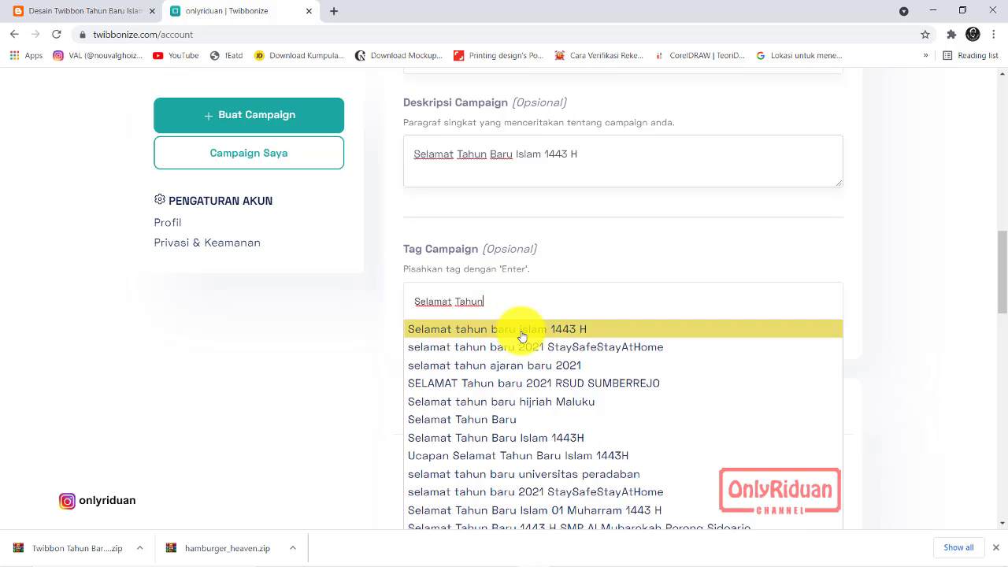
{"action": "left_click", "coordinate": [518, 331]}
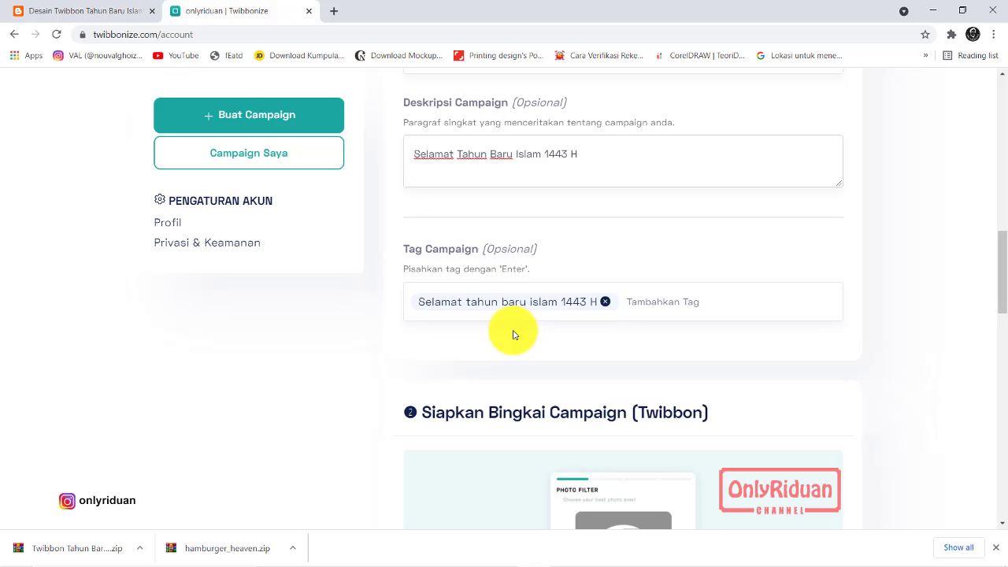
Step: Add the suggested tag "twibbon tahun baru islam 2021" to the campaign
{"action": "type", "text": "Twibb"}
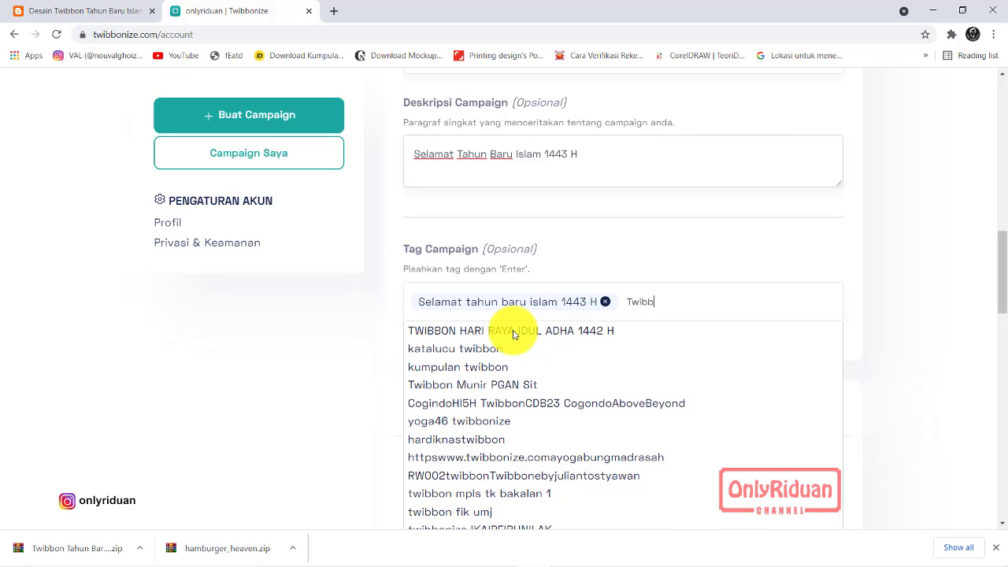
{"action": "type", "text": "on Tahun"}
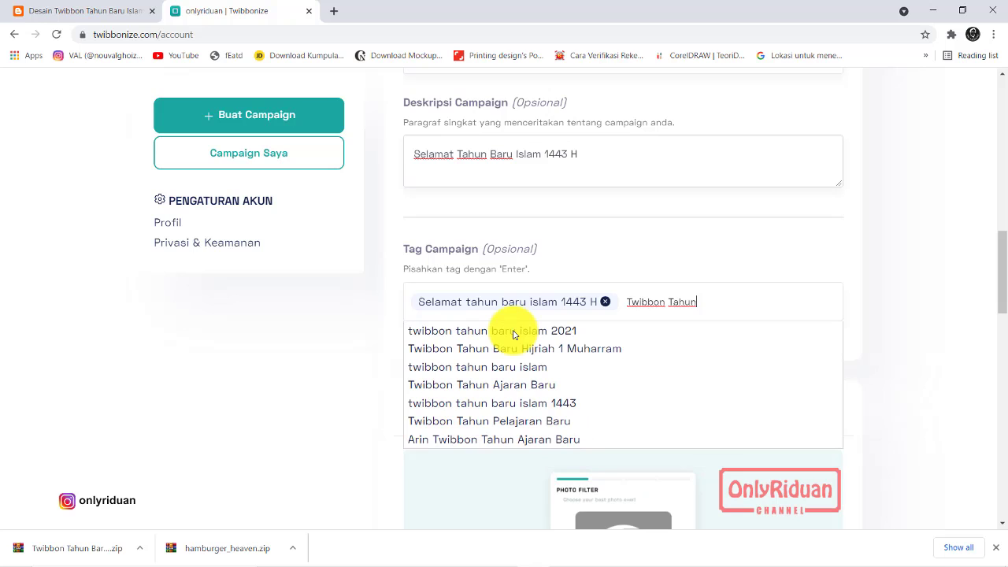
{"action": "left_click", "coordinate": [514, 332]}
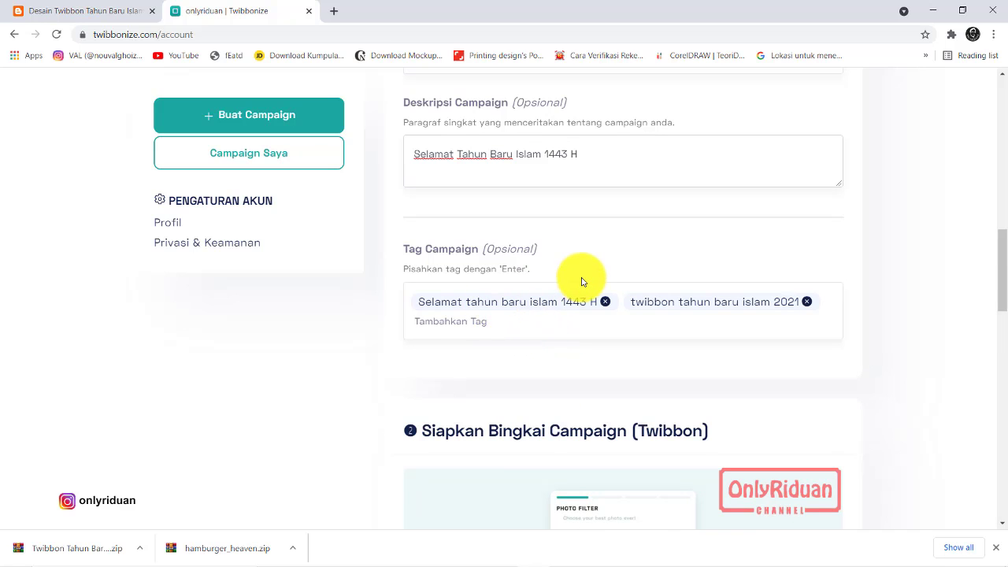
Step: Upload the PNG file "Desain Twibbo Tahun Baru Islam" from the Twibbon 1 Muharram folder as the campaign frame
{"action": "scroll", "coordinate": [581, 281], "scroll_direction": "down", "scroll_amount": 6}
{"action": "scroll", "coordinate": [501, 261], "scroll_direction": "down", "scroll_amount": 2}
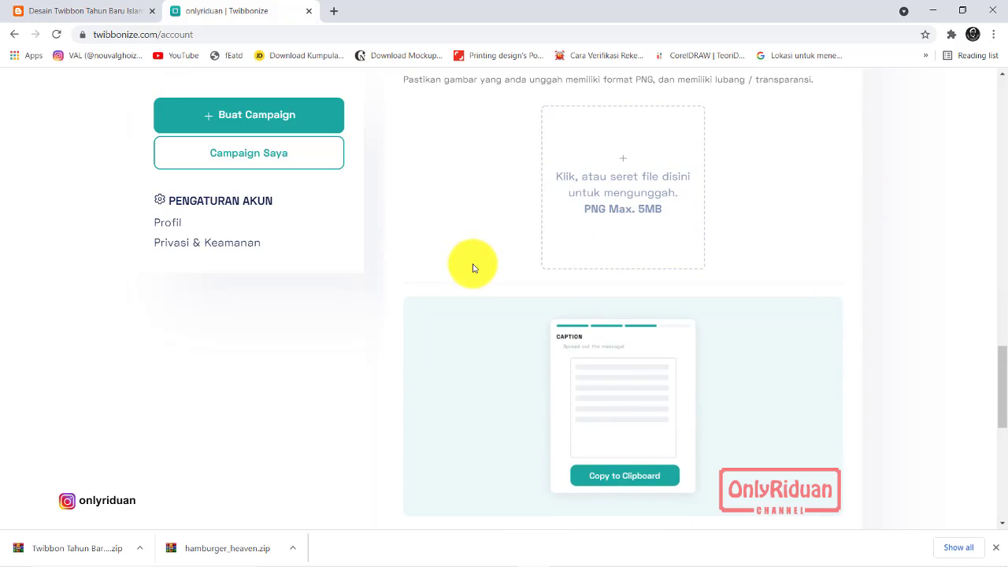
{"action": "scroll", "coordinate": [466, 268], "scroll_direction": "up", "scroll_amount": 1}
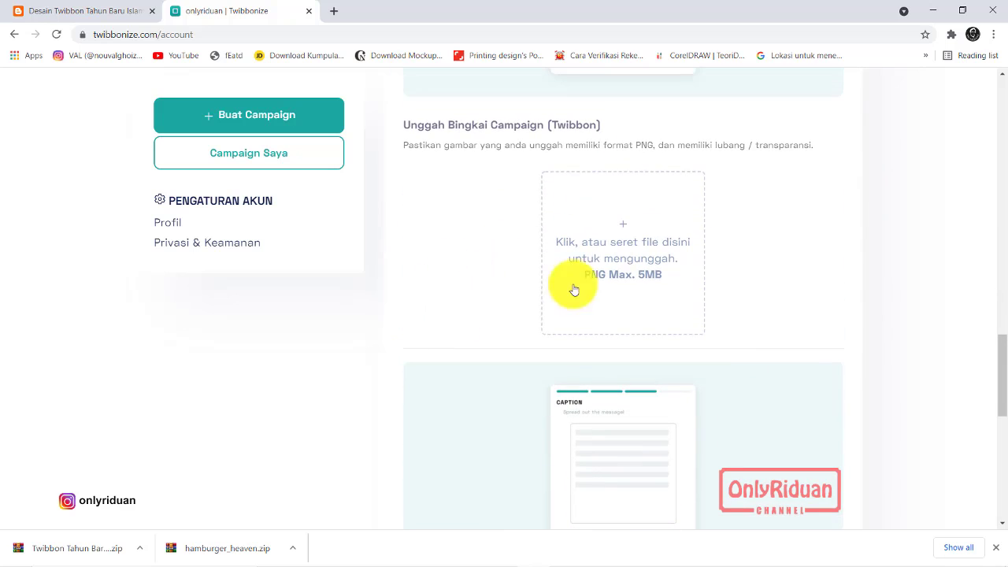
{"action": "left_click", "coordinate": [634, 249]}
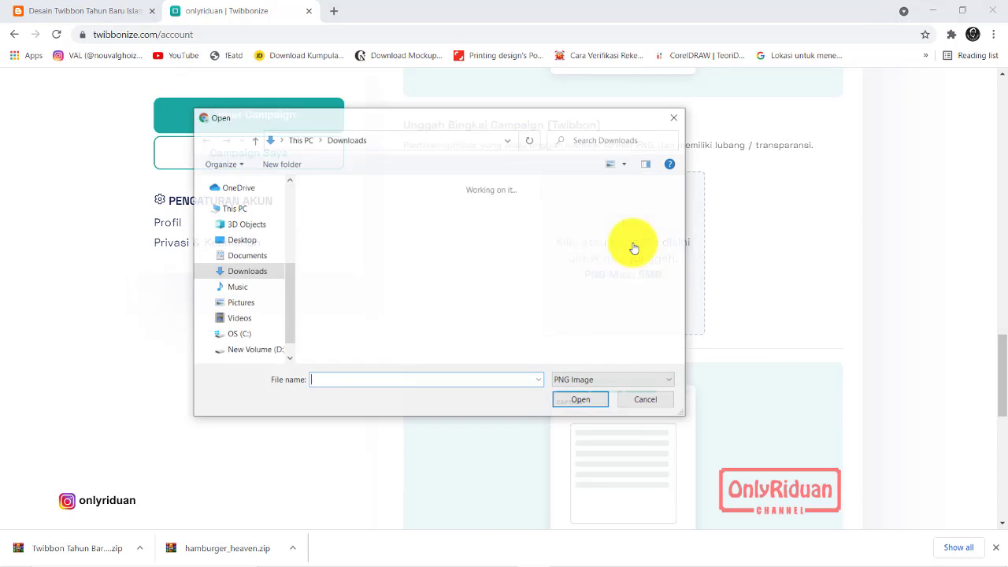
{"action": "left_click", "coordinate": [375, 289]}
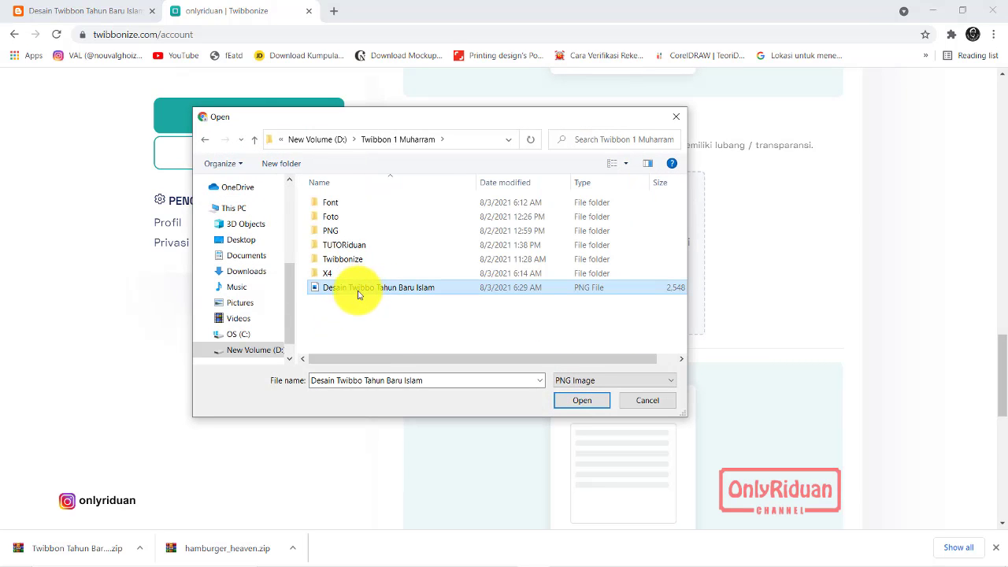
{"action": "left_click", "coordinate": [581, 402]}
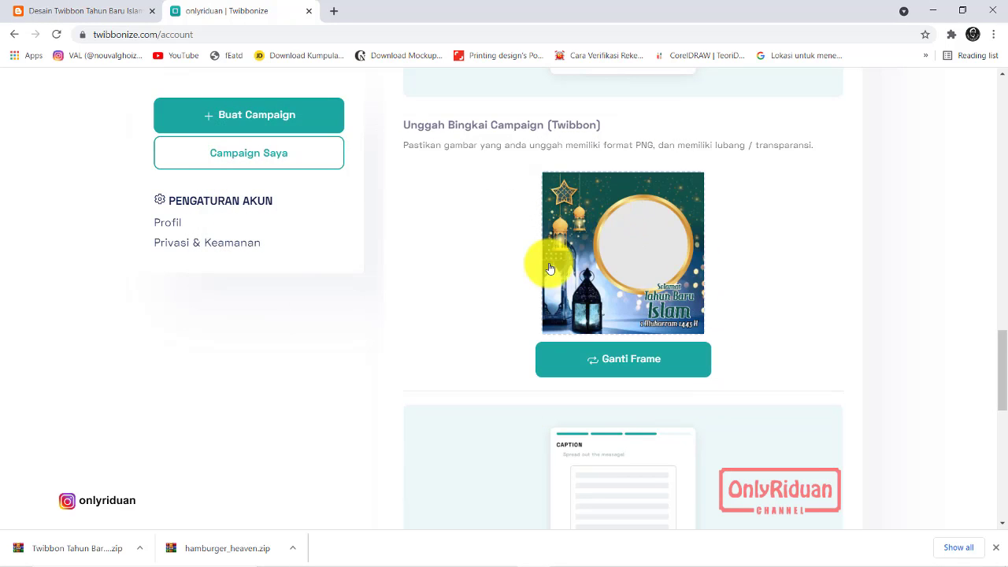
Step: Set the post caption to "Selamat Tahun Baru Islam 1443 H, Semoga tahun ini lebih baik dari tahun kemarin" and launch the campaign
{"action": "scroll", "coordinate": [725, 314], "scroll_direction": "down", "scroll_amount": 1}
{"action": "scroll", "coordinate": [726, 314], "scroll_direction": "down", "scroll_amount": 3}
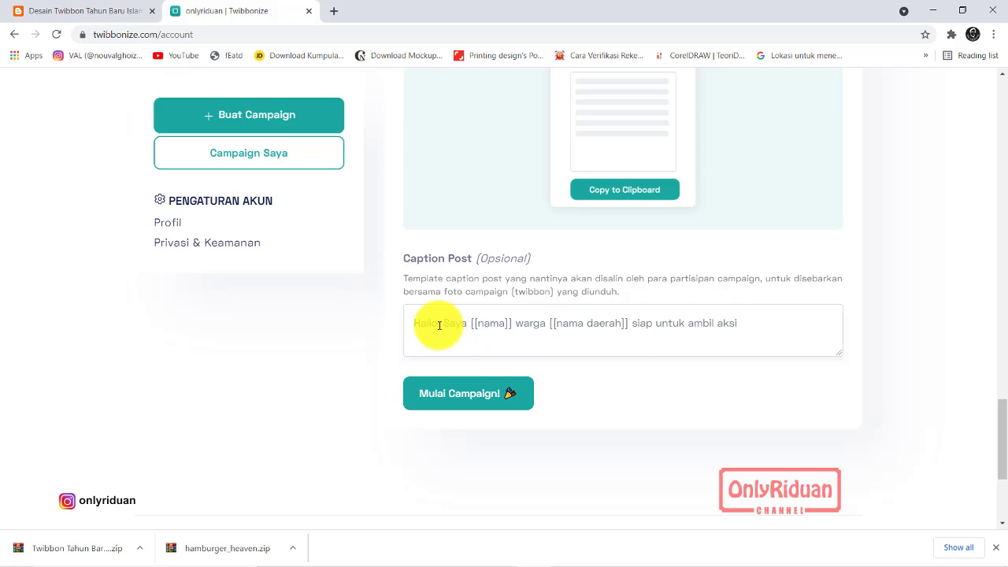
{"action": "left_click", "coordinate": [440, 324]}
{"action": "type", "text": "Selamat Tahun Baru Islam 1443 H"}
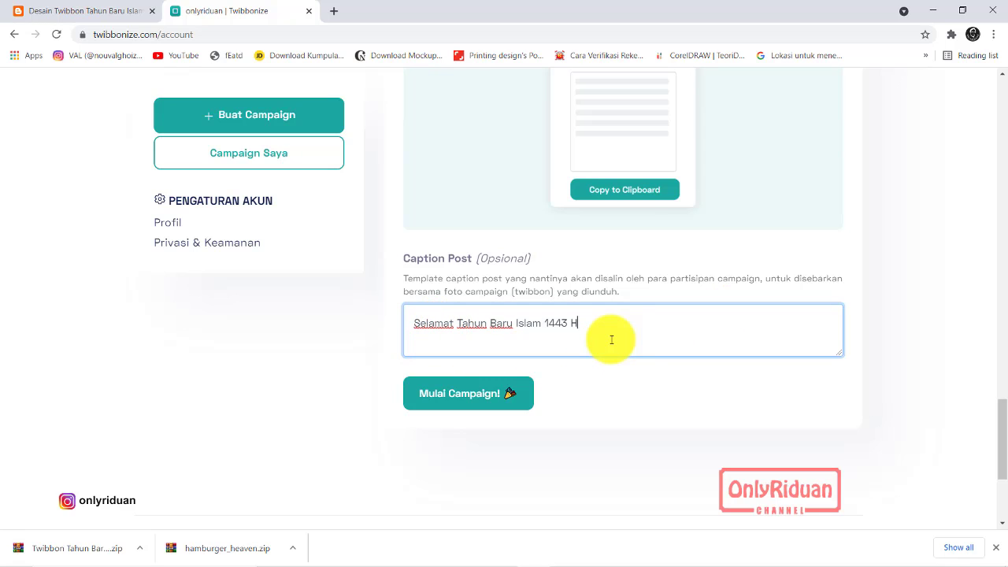
{"action": "type", "text": ", Semoga tahun ini"}
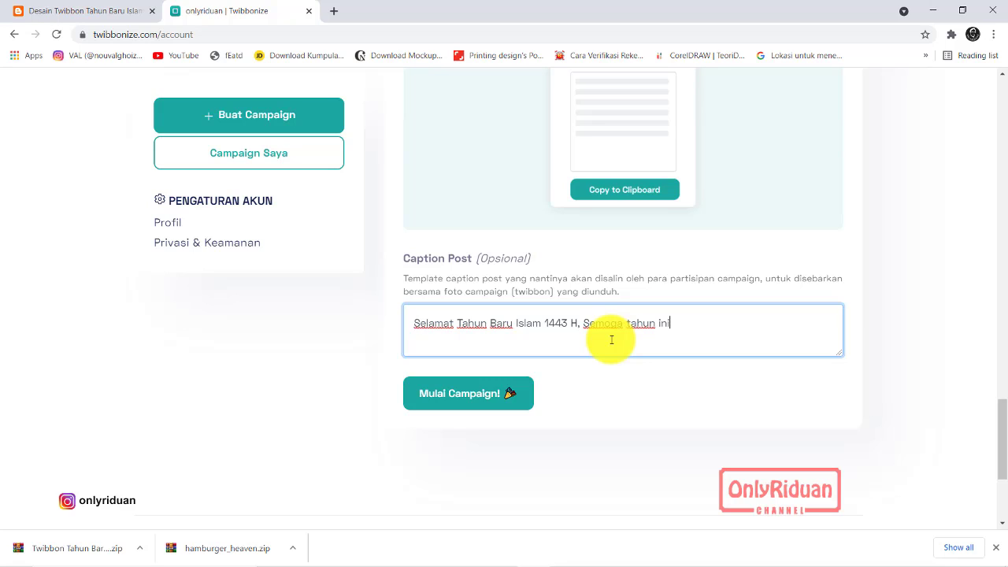
{"action": "type", "text": " lebih baik dari tahun kemarin"}
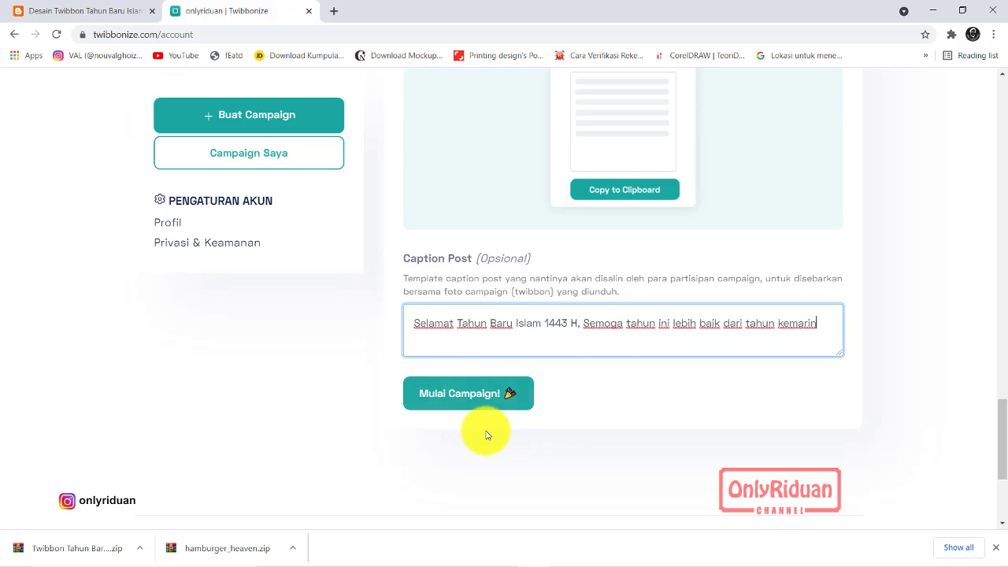
{"action": "left_click", "coordinate": [479, 394]}
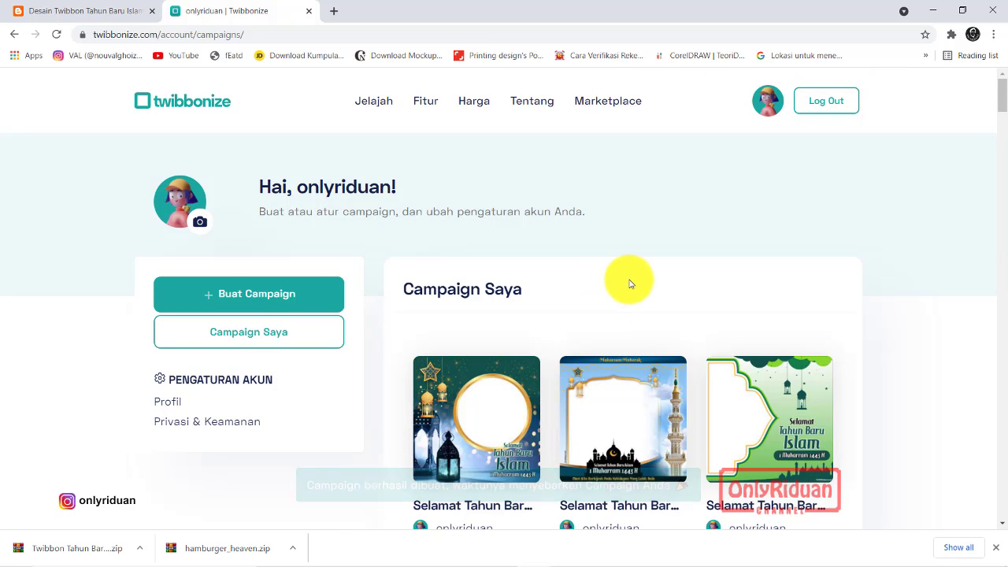
Step: Open the newly published campaign for editing and review its title, description, tags, frame and caption
{"action": "scroll", "coordinate": [628, 280], "scroll_direction": "down", "scroll_amount": 2}
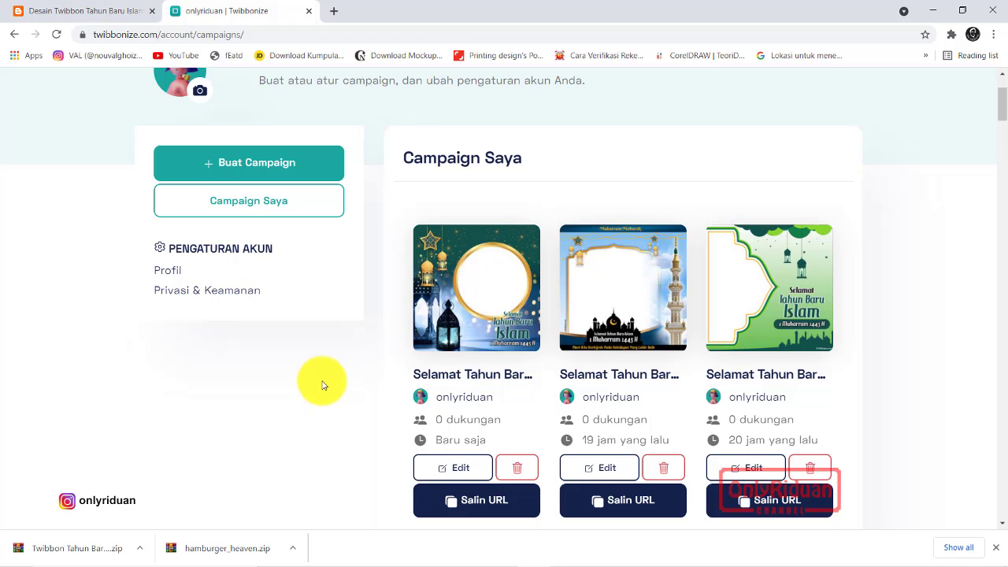
{"action": "scroll", "coordinate": [323, 386], "scroll_direction": "down", "scroll_amount": 2}
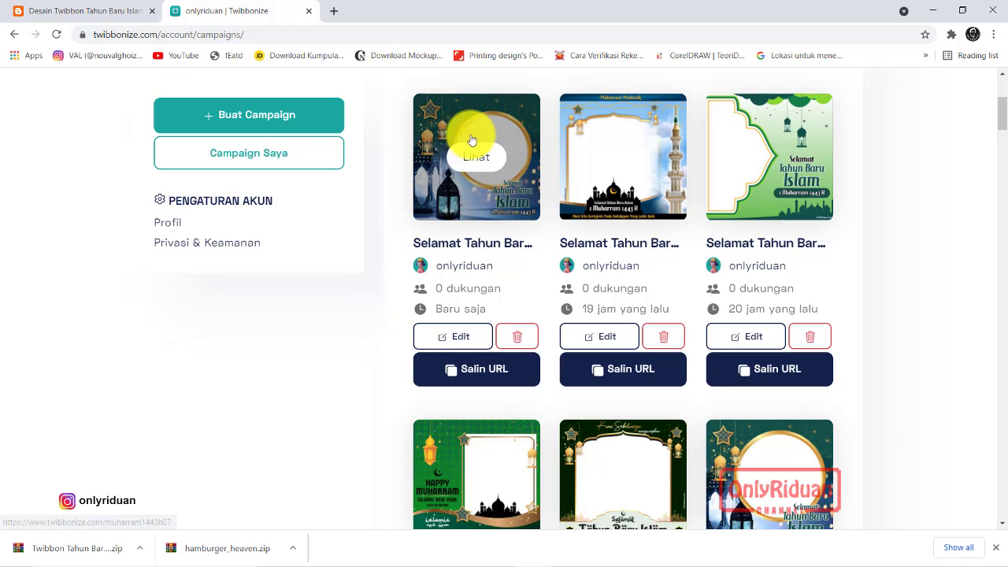
{"action": "left_click", "coordinate": [463, 345]}
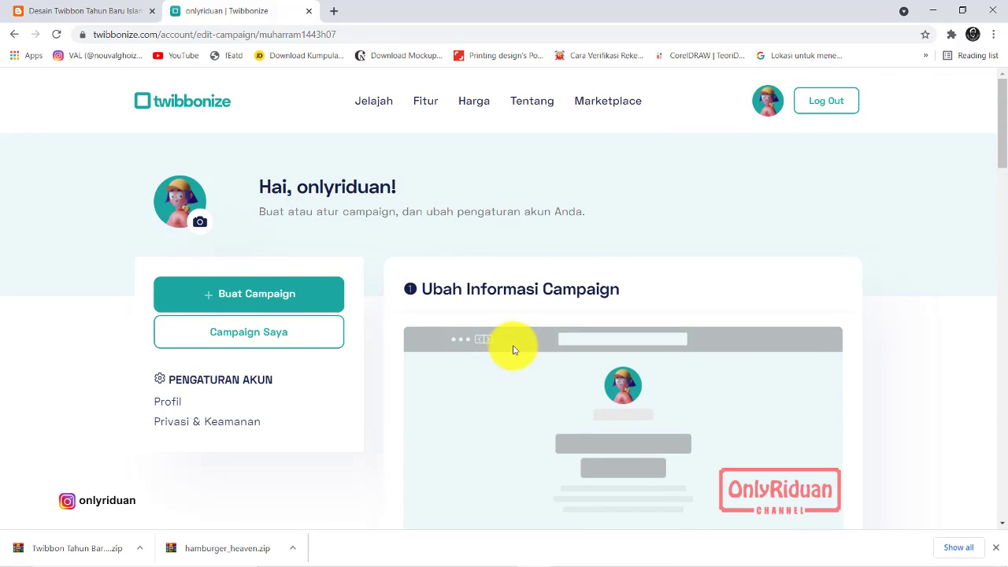
{"action": "scroll", "coordinate": [513, 350], "scroll_direction": "down", "scroll_amount": 7}
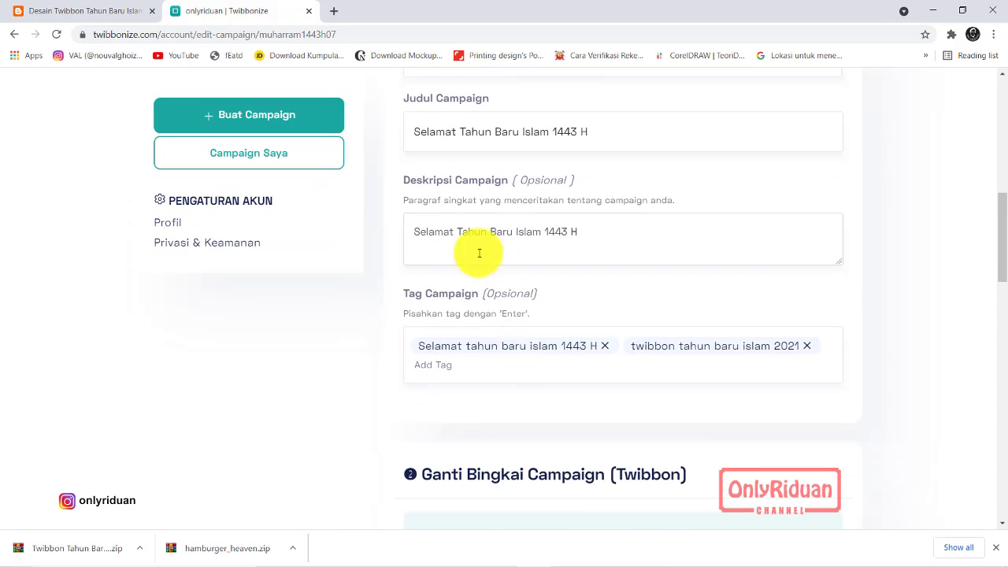
{"action": "scroll", "coordinate": [547, 244], "scroll_direction": "down", "scroll_amount": 3}
{"action": "scroll", "coordinate": [522, 232], "scroll_direction": "up", "scroll_amount": 2}
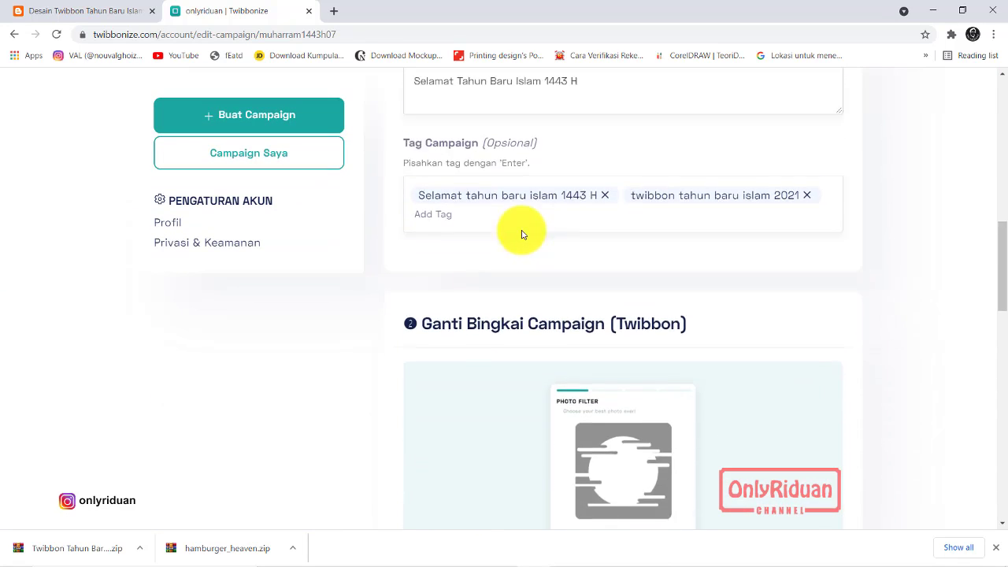
{"action": "scroll", "coordinate": [493, 313], "scroll_direction": "down", "scroll_amount": 1}
{"action": "scroll", "coordinate": [552, 308], "scroll_direction": "down", "scroll_amount": 5}
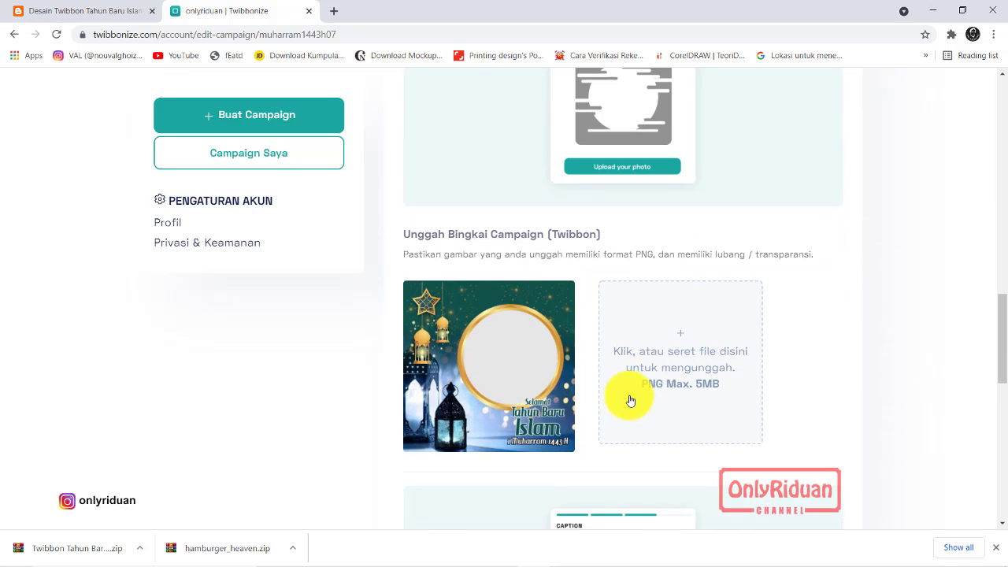
{"action": "scroll", "coordinate": [648, 385], "scroll_direction": "down", "scroll_amount": 5}
{"action": "scroll", "coordinate": [651, 384], "scroll_direction": "down", "scroll_amount": 2}
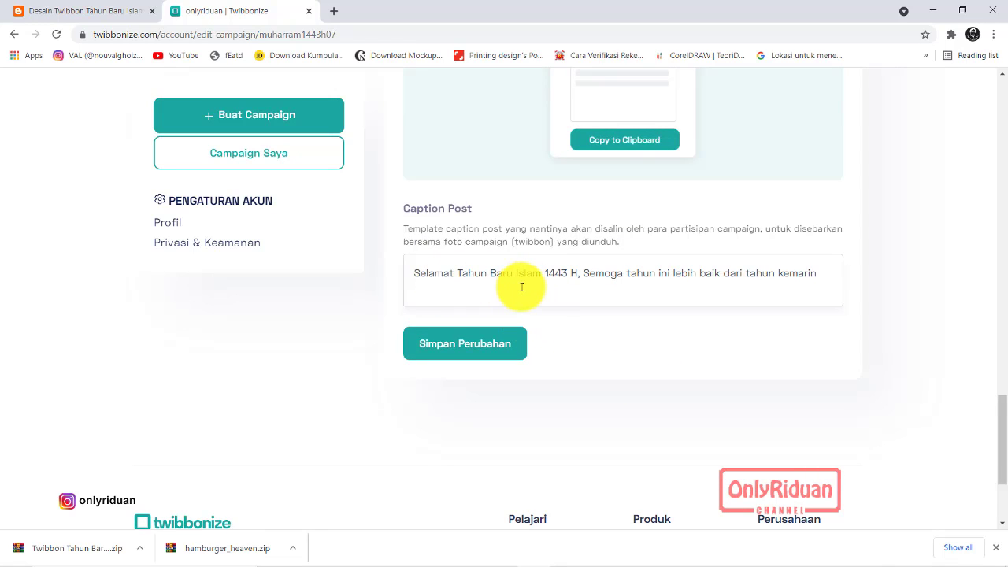
{"action": "scroll", "coordinate": [651, 355], "scroll_direction": "up", "scroll_amount": 3}
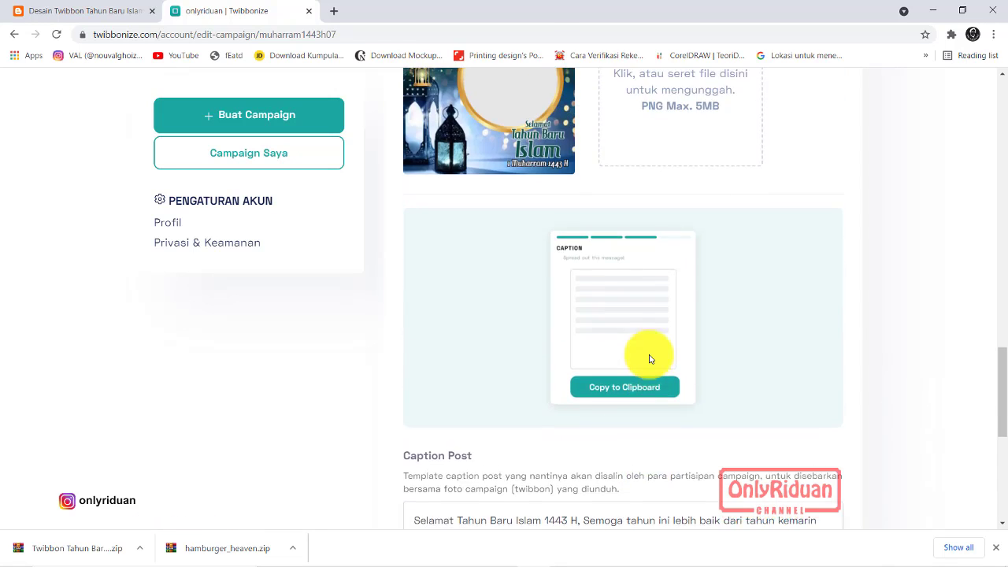
{"action": "scroll", "coordinate": [649, 358], "scroll_direction": "down", "scroll_amount": 3}
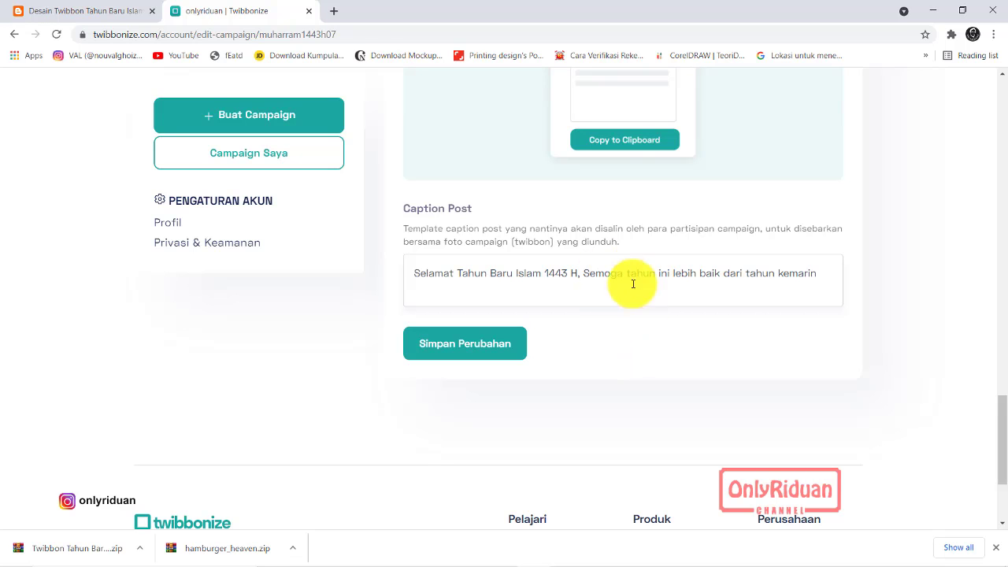
Step: Save the edited campaign and look over its entry in the account's campaign list
{"action": "left_click", "coordinate": [462, 348]}
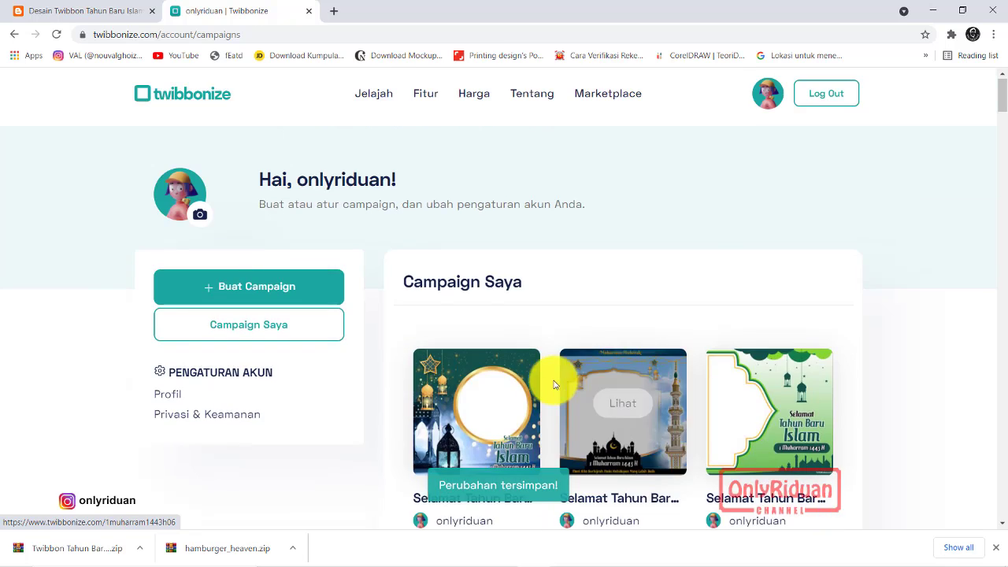
{"action": "scroll", "coordinate": [630, 219], "scroll_direction": "down", "scroll_amount": 2}
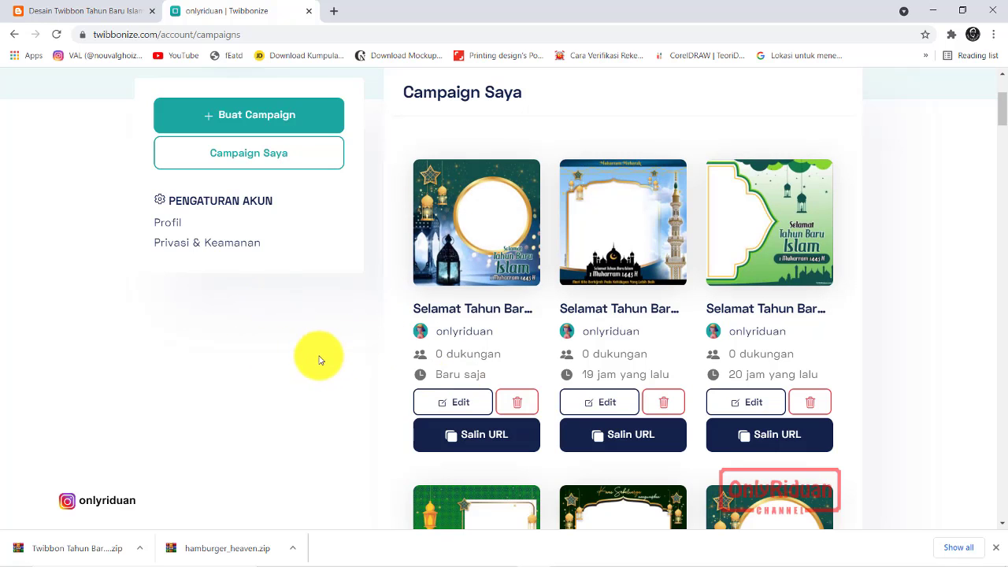
{"action": "scroll", "coordinate": [332, 356], "scroll_direction": "up", "scroll_amount": 2}
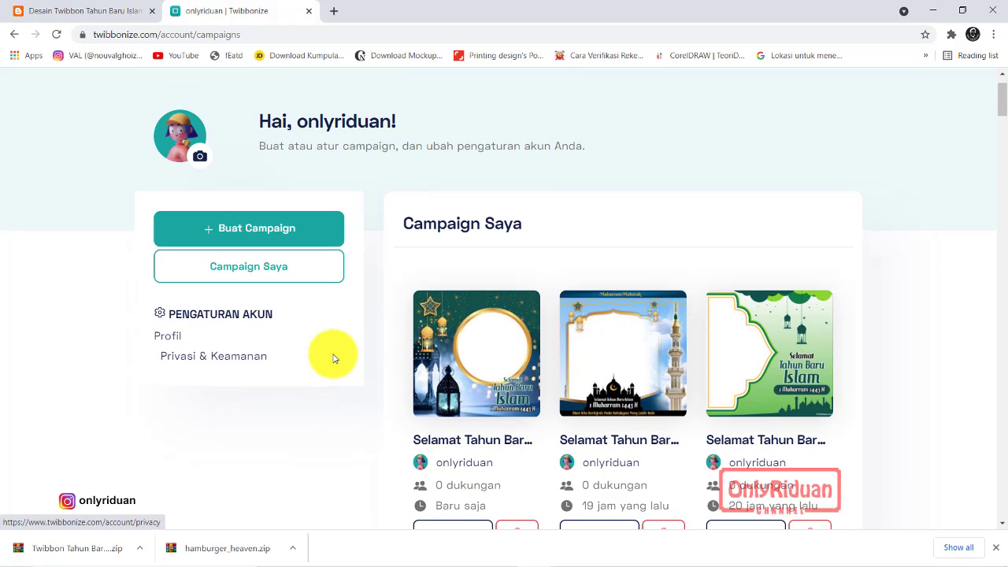